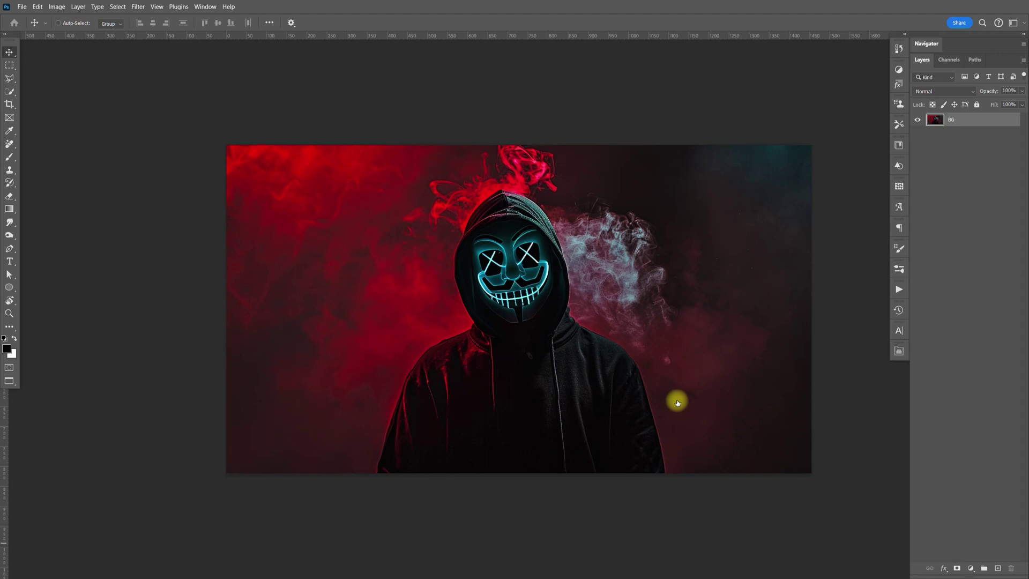
Step: Start a Pen tool path just below the image's lower edge and trace the lowest part of the red-lit sleeve
key("p")
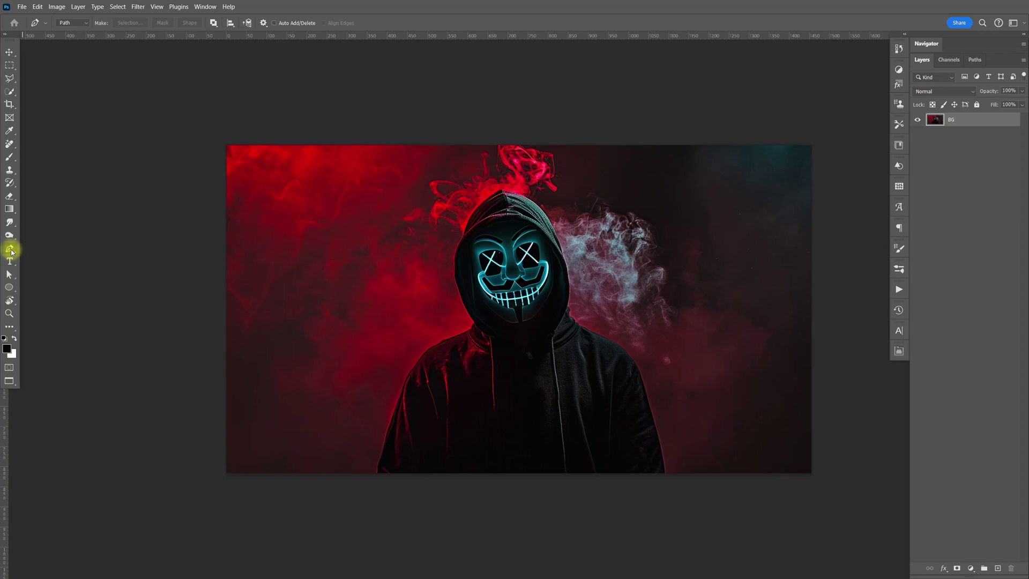
key("ctrl+equal")
key("ctrl+equal")
key("ctrl+equal")
key("ctrl+equal")
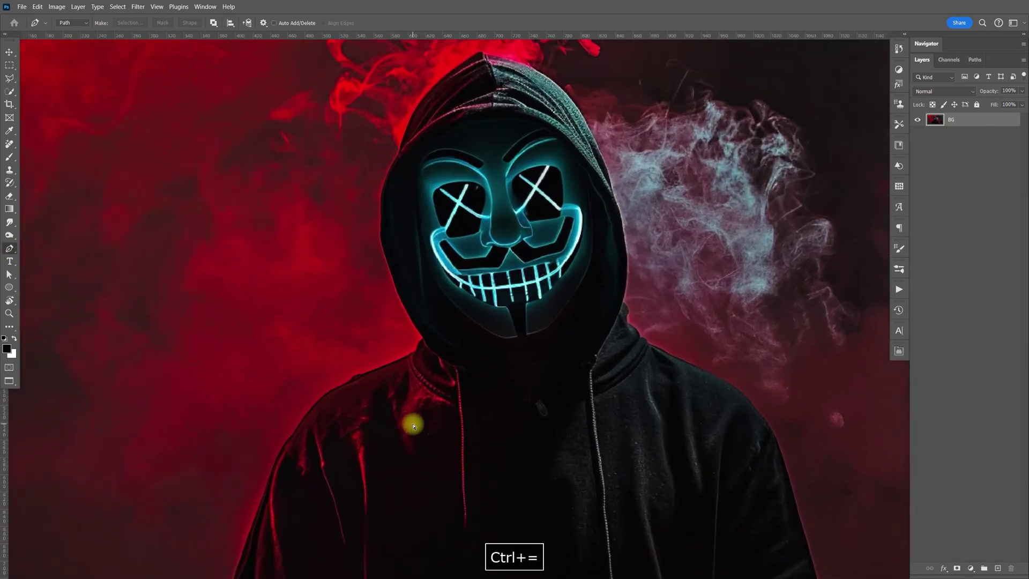
key("ctrl+equal")
key("ctrl+equal")
key("space")
left_click_drag(322, 485, 448, 446)
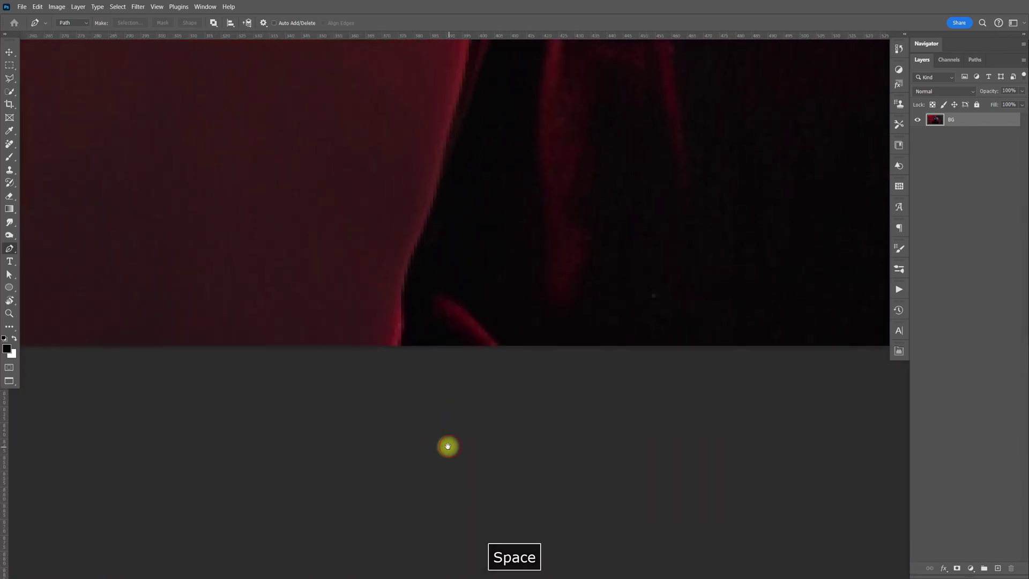
left_click(420, 412)
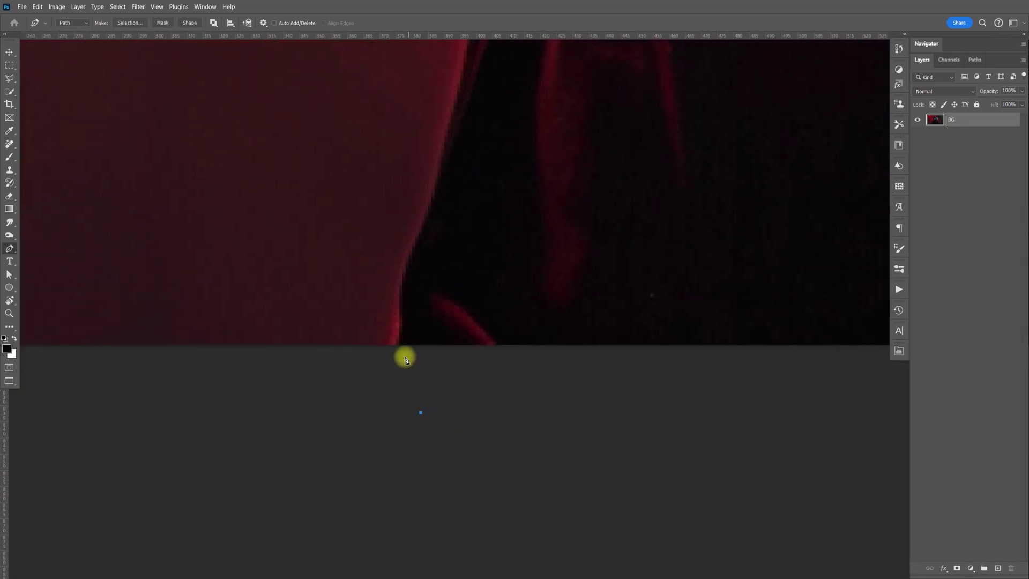
left_click(398, 344)
left_click_drag(402, 290, 401, 282)
left_click_drag(427, 217, 436, 195)
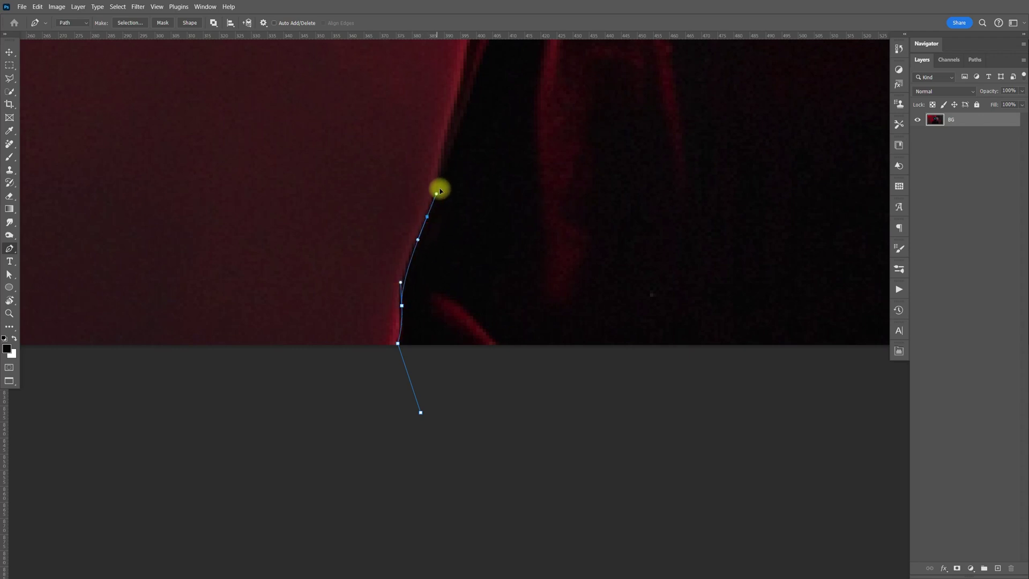
Step: Continue the path with curved anchor points up the outer edge of the red-lit sleeve towards the shoulder
key("space")
left_click_drag(510, 152, 487, 242)
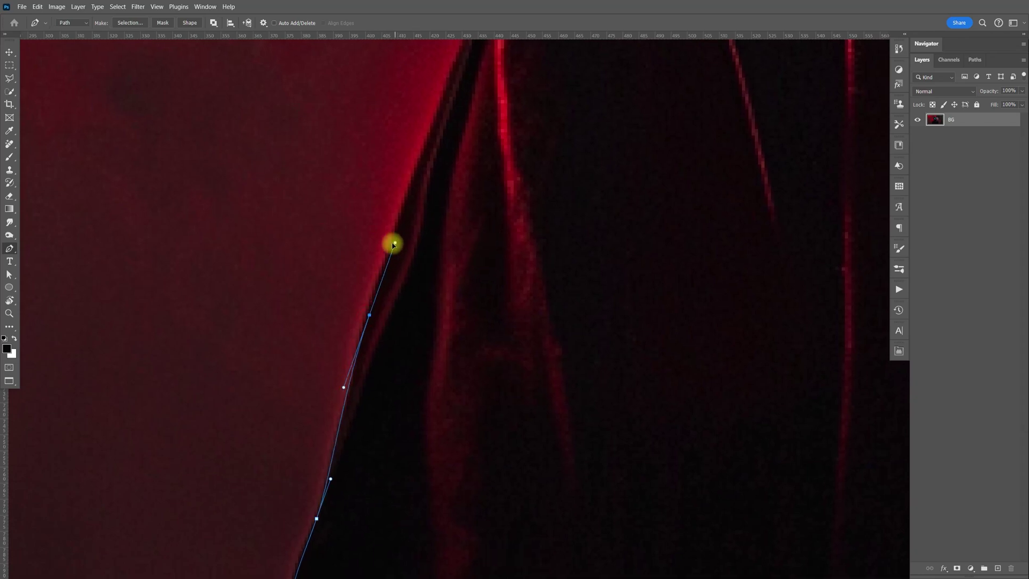
left_click_drag(480, 108, 451, 306)
left_click_drag(427, 227, 446, 163)
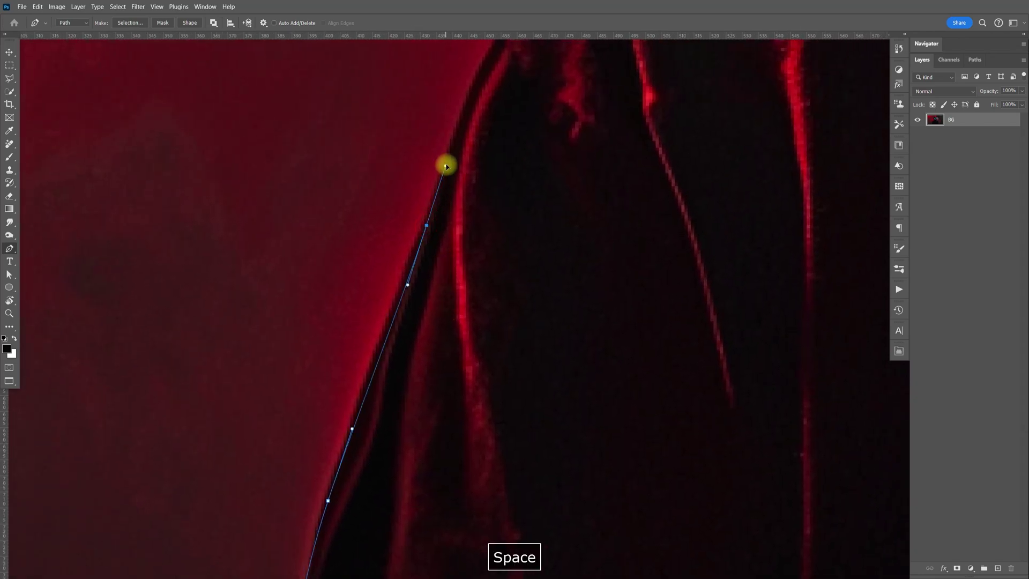
key("space")
left_click_drag(499, 69, 469, 246)
left_click_drag(484, 197, 493, 179)
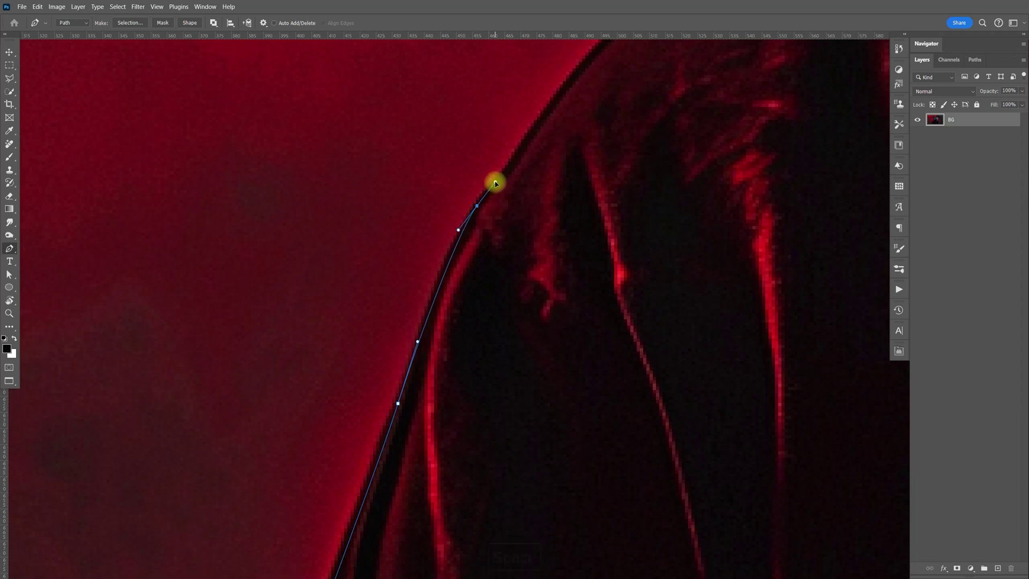
key("space")
left_click_drag(539, 211, 483, 301)
left_click_drag(500, 192, 512, 168)
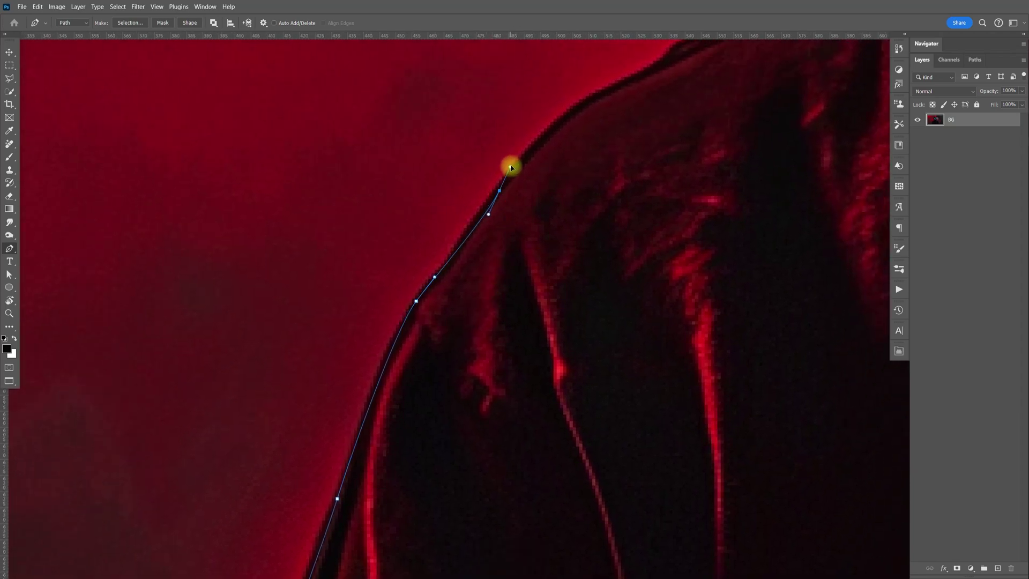
Step: Trace the path over the red-lit shoulder and around the collar to the point where it meets the hood
key("space")
left_click_drag(623, 174, 505, 299)
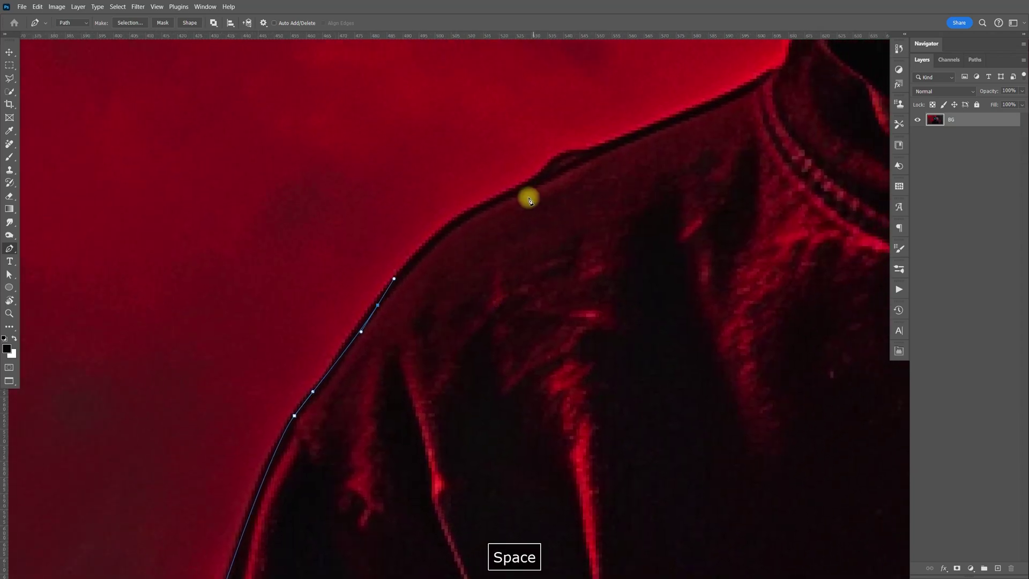
left_click_drag(517, 192, 597, 157)
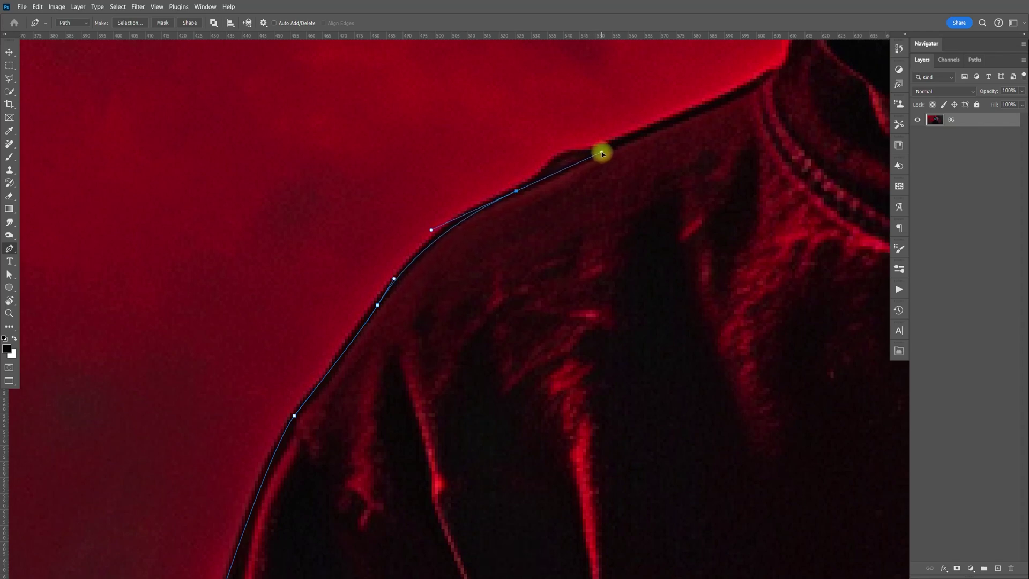
key("space")
left_click_drag(638, 257, 576, 322)
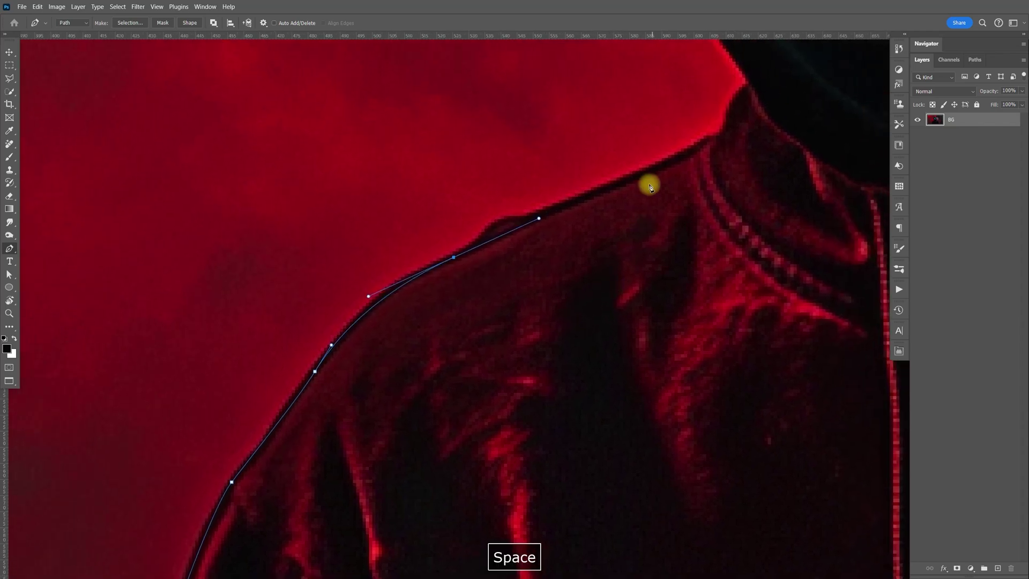
mouse_move(643, 171)
left_mouse_down()
mouse_move(692, 146)
mouse_move(659, 214)
mouse_move(640, 210)
mouse_move(655, 179)
left_mouse_up()
key("space")
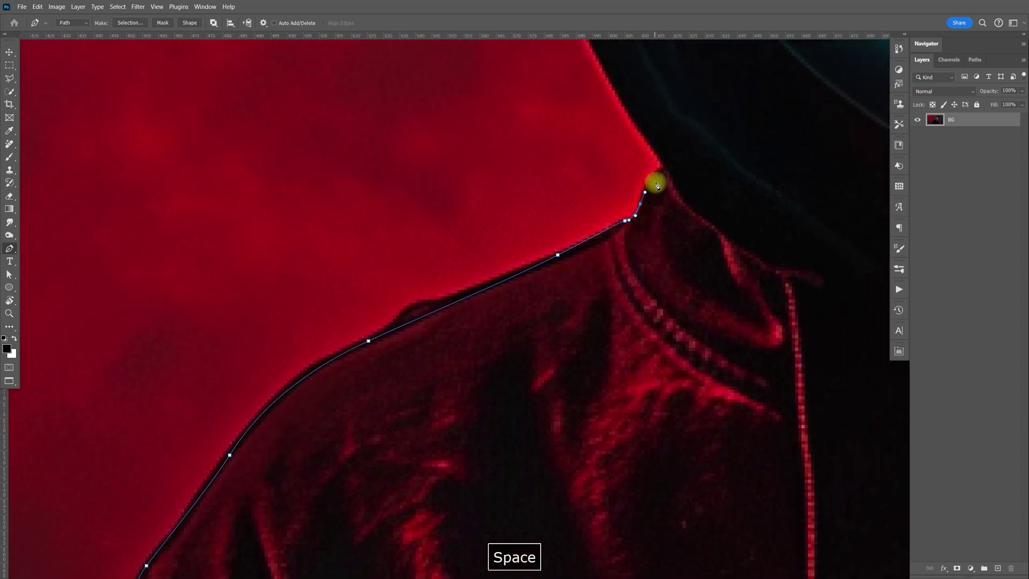
left_click(665, 168)
Step: Trace the path around the hood and down the opposite shoulder and sleeve, ending just below the image's lower edge
key("space")
left_click_drag(675, 173, 593, 303)
left_click_drag(602, 252, 604, 340)
left_click_drag(485, 250, 636, 363)
scroll(636, 363, "down", 10)
left_click(689, 409)
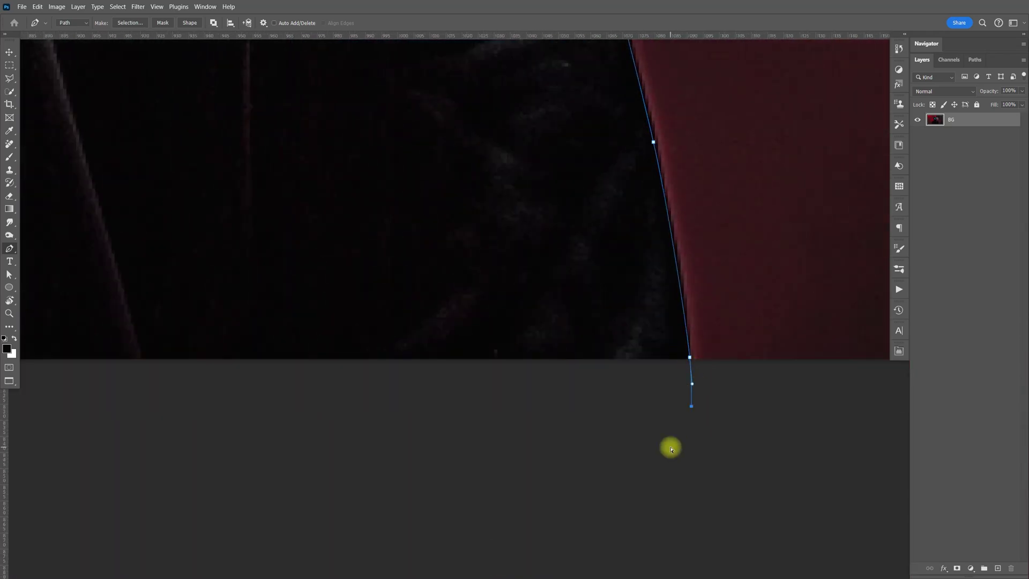
Step: Close the path at its starting point and convert it into a new anti-aliased selection with a 0-pixel feather radius
key("ctrl+minus")
left_click_drag(672, 450, 259, 360)
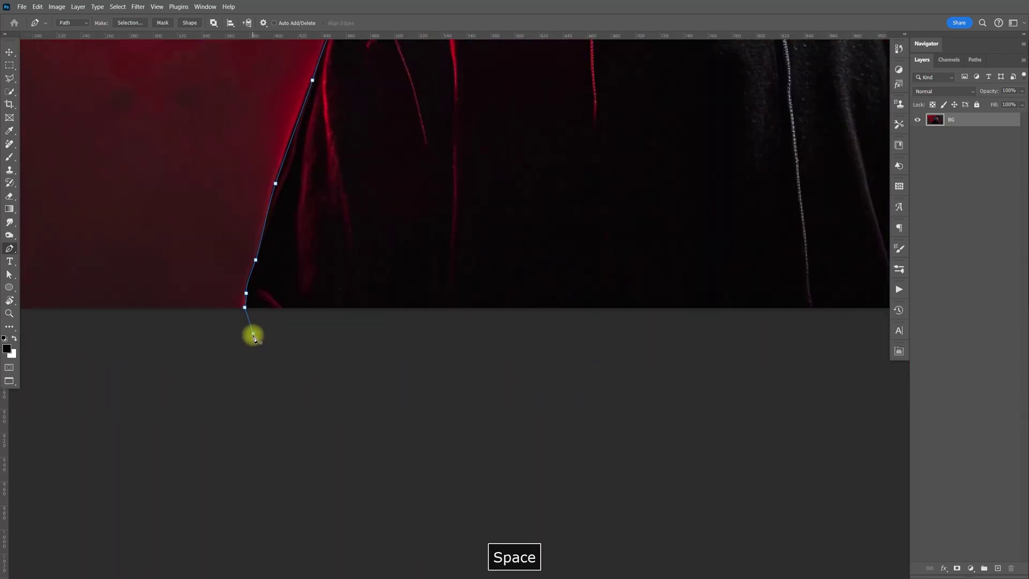
left_click(253, 334)
key("ctrl+minus")
key("ctrl+minus")
right_click(571, 326)
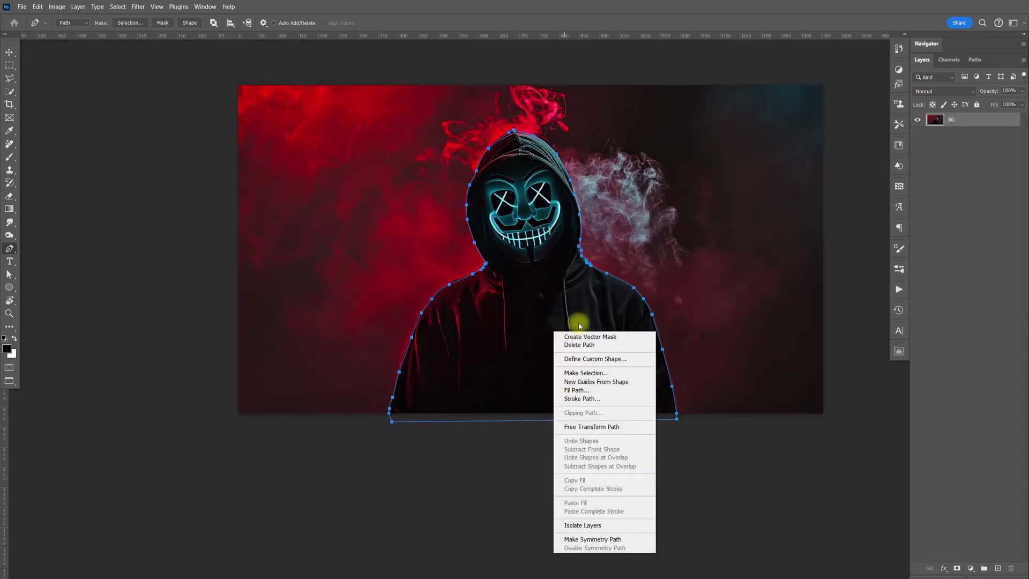
left_click(586, 372)
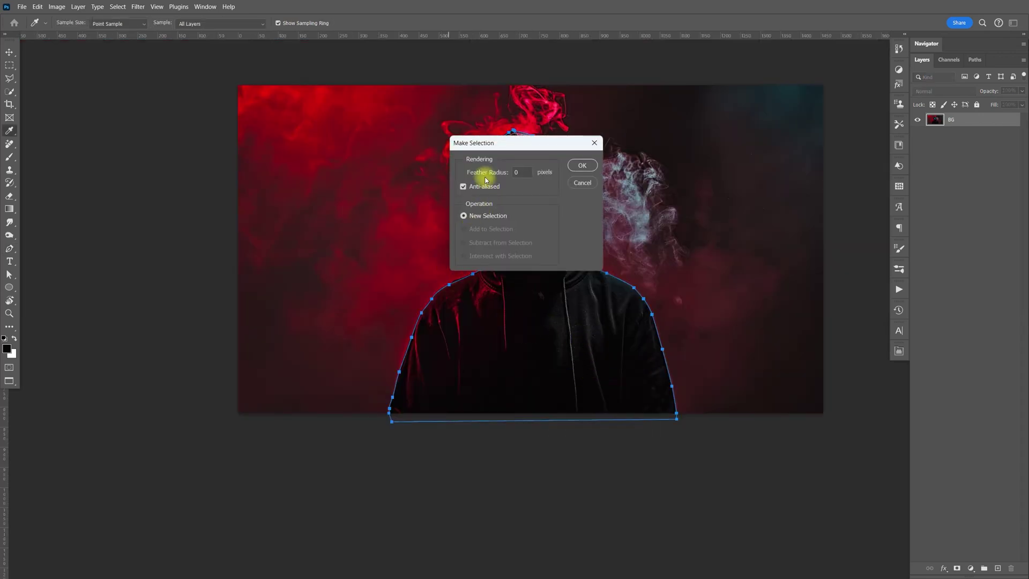
left_click(583, 166)
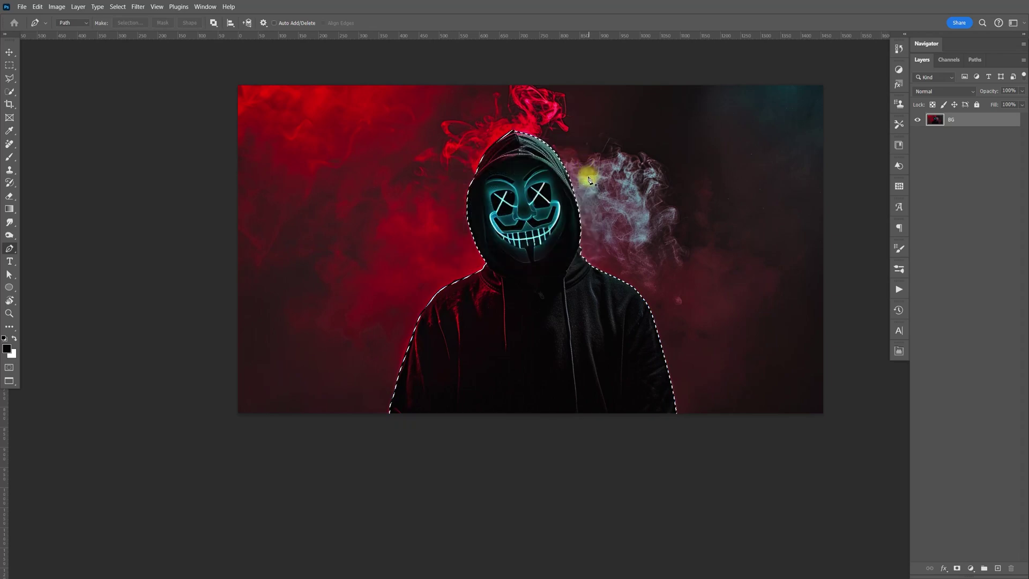
Step: Copy the selected hooded figure onto a new layer, check the cutout with BG hidden, and name the layer main
key("ctrl+j")
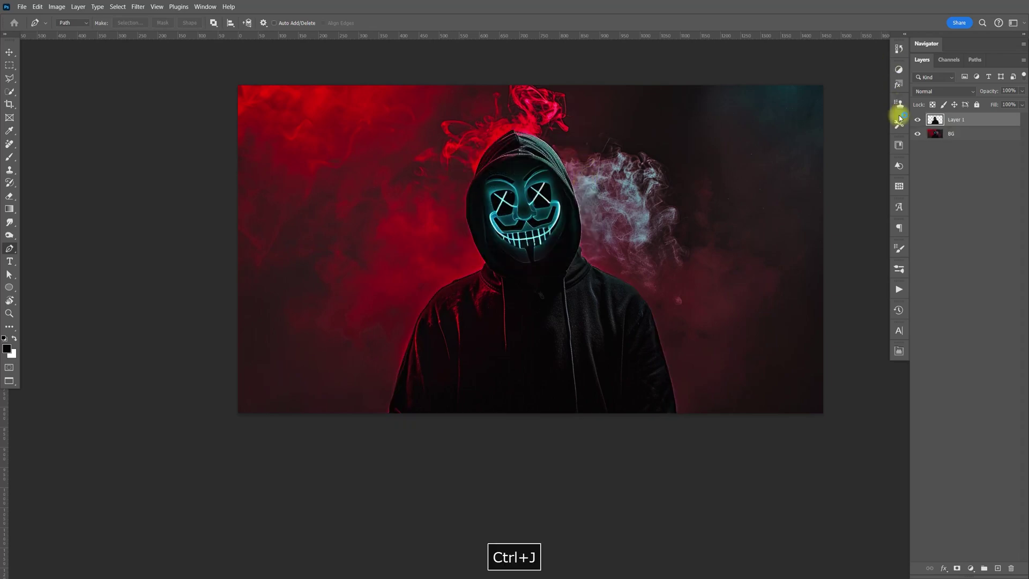
left_click(917, 134)
left_click(918, 135)
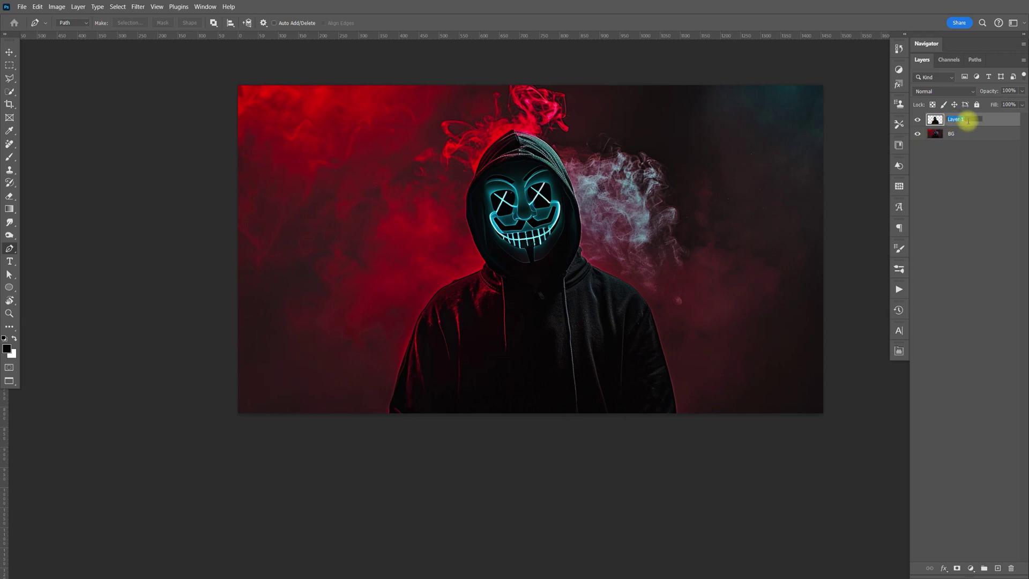
key("Return")
Step: Put the main layer into a group and name the group main
key("ctrl+g")
double_click(958, 119)
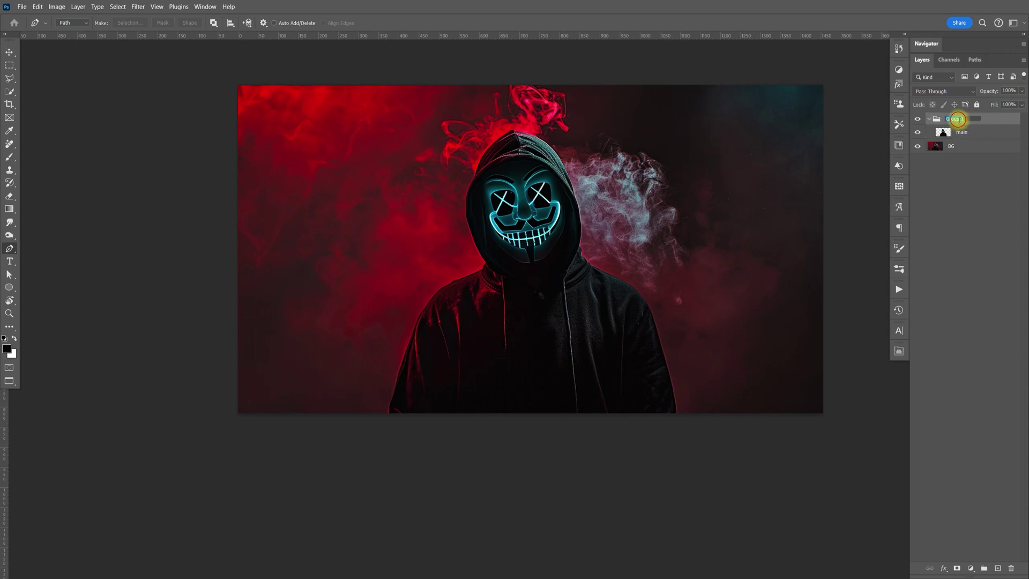
type("main")
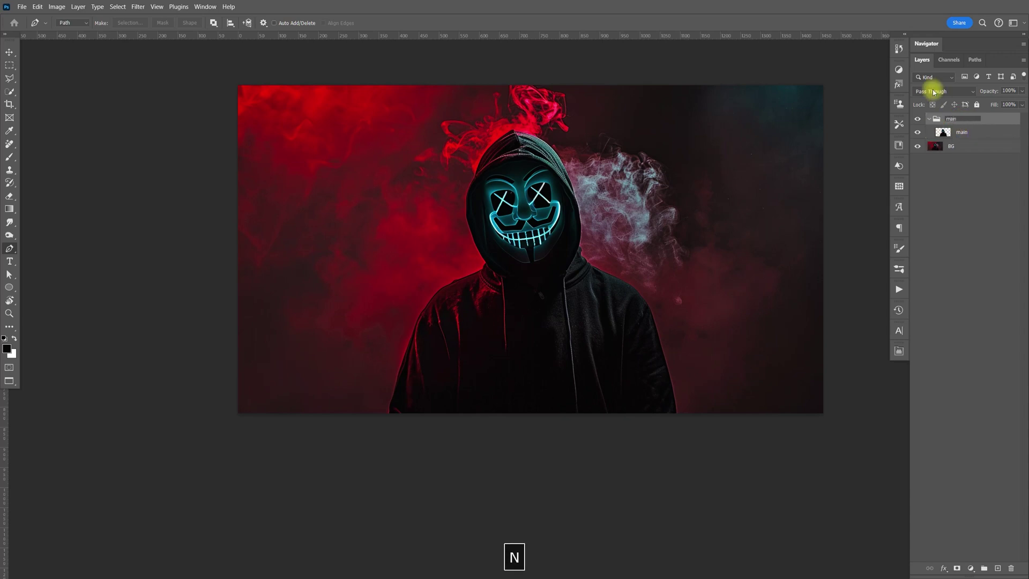
key("Return")
Step: Load the outline of the figure on the main layer as a selection
key("v")
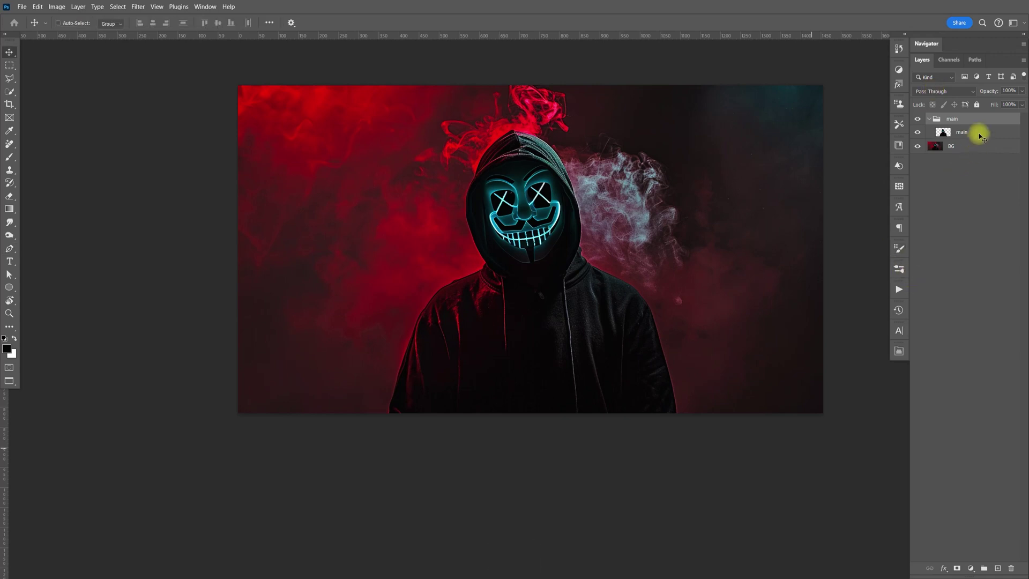
left_click(974, 144)
left_click(945, 132)
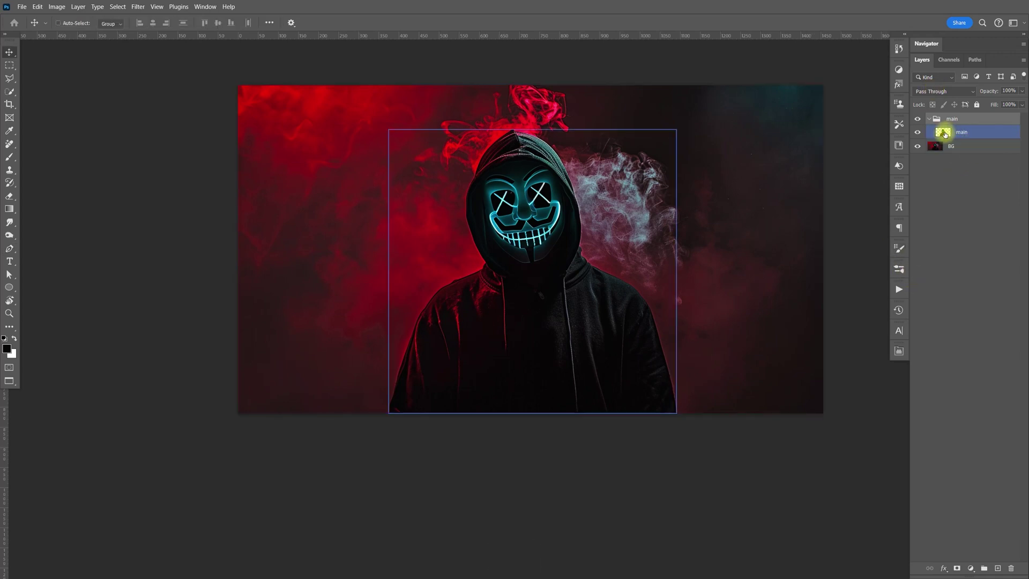
left_click(943, 132, "ctrl")
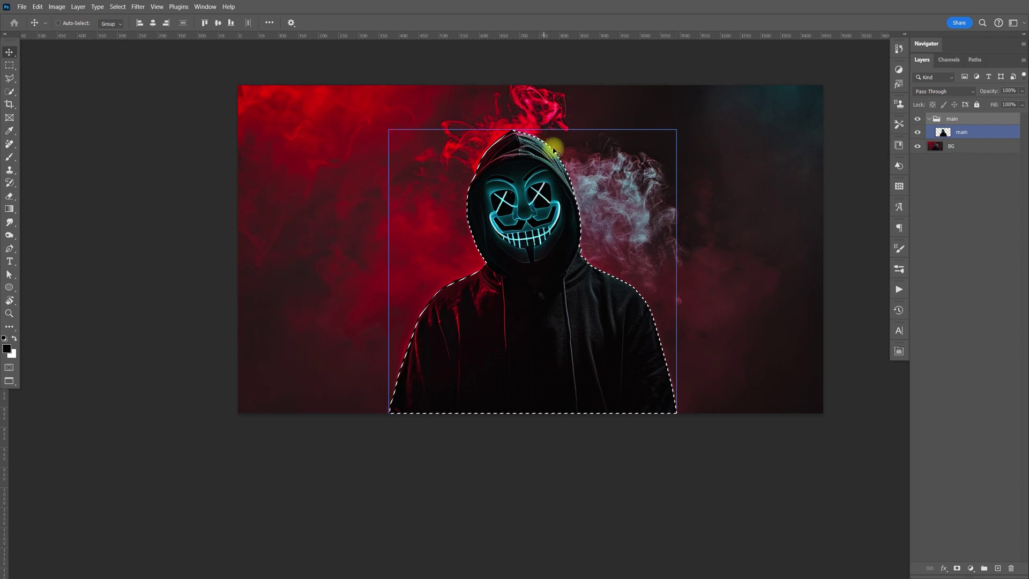
left_click(669, 355)
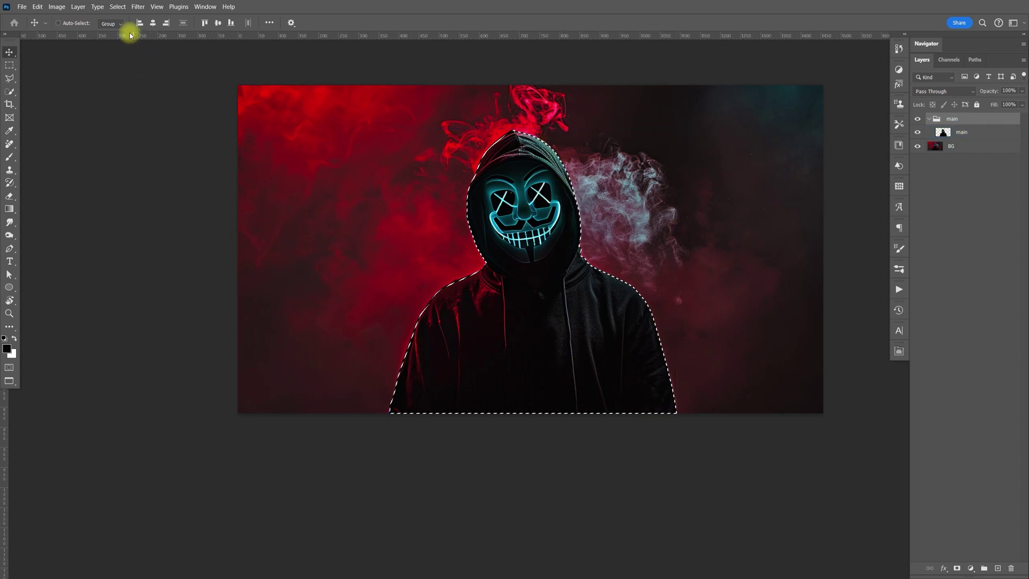
Step: Expand the figure selection by 10 pixels
left_click(118, 10)
mouse_move(156, 152)
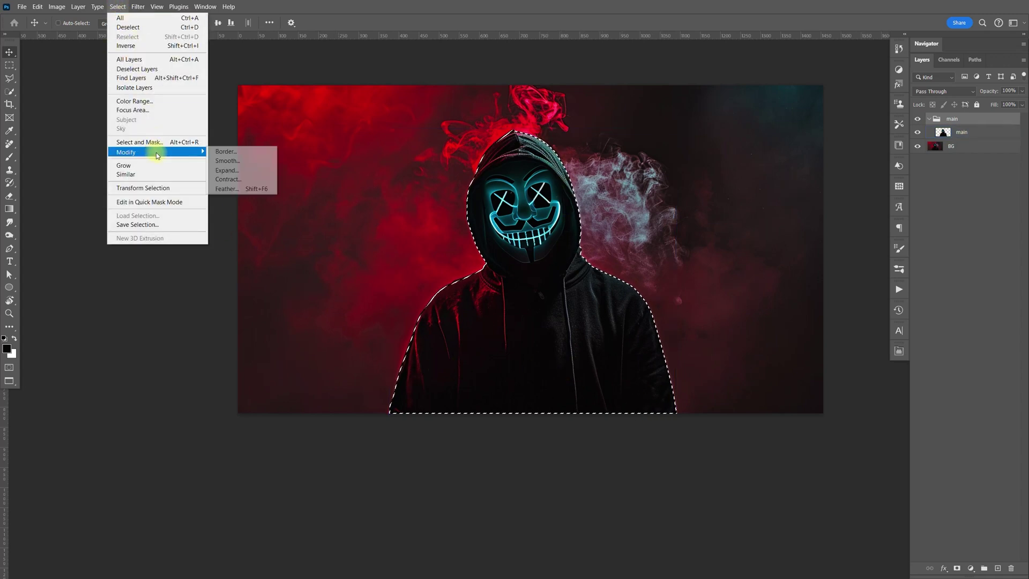
left_click(244, 172)
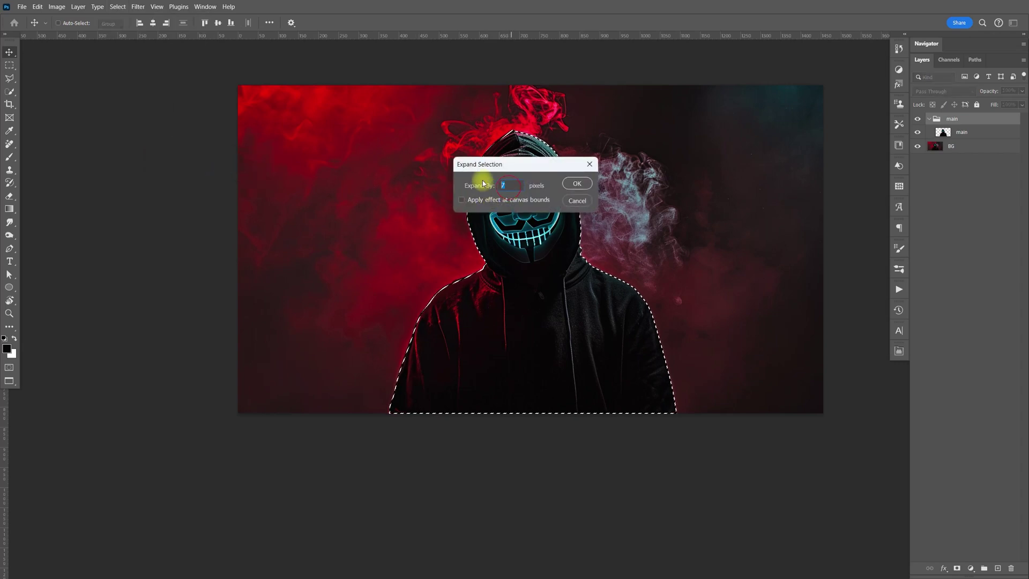
type("10")
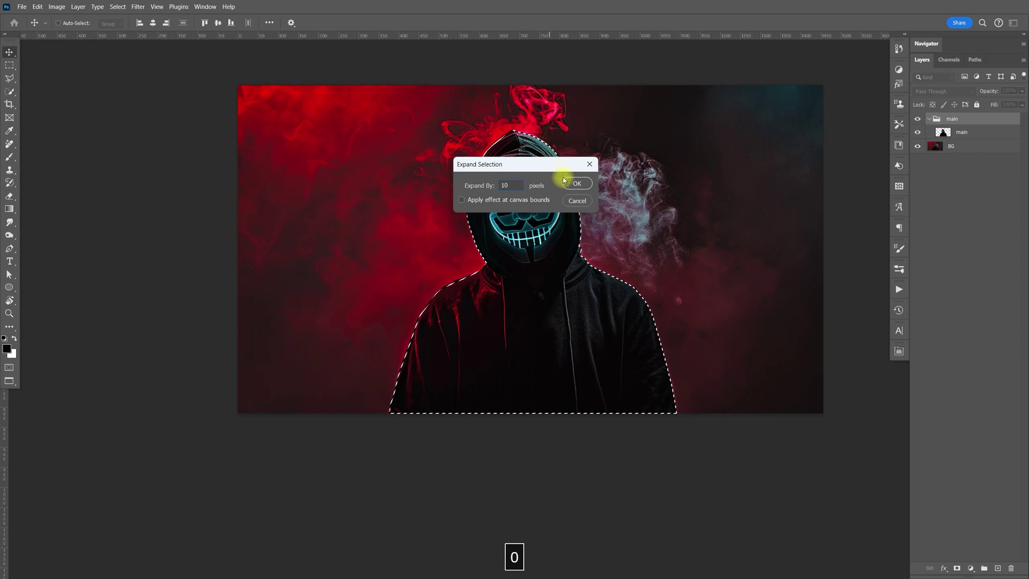
left_click(576, 185)
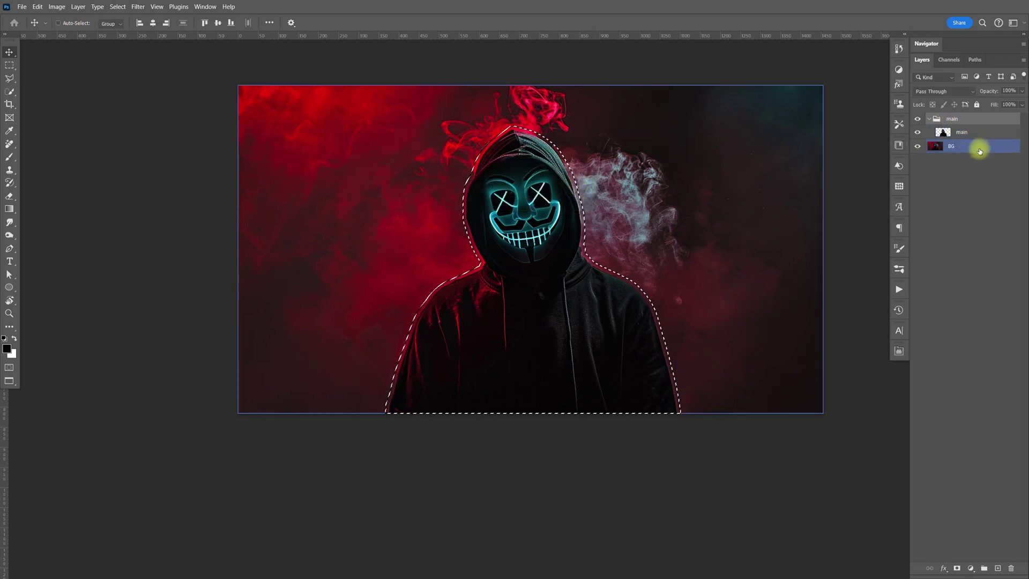
Step: Run Generative Fill without a prompt on the selection with the BG layer active, and hide the main group
left_click(952, 148)
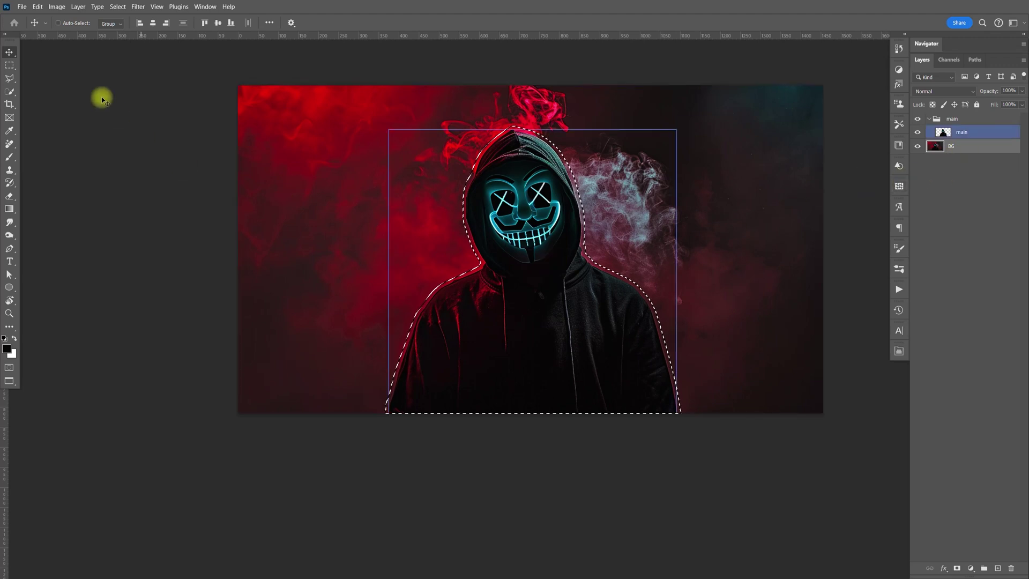
left_click(37, 7)
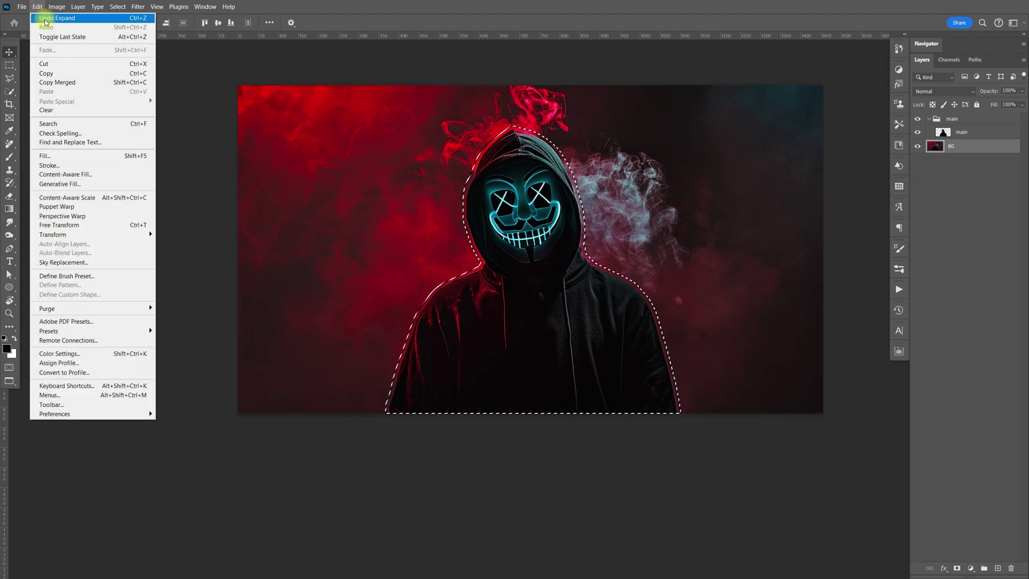
left_click(110, 186)
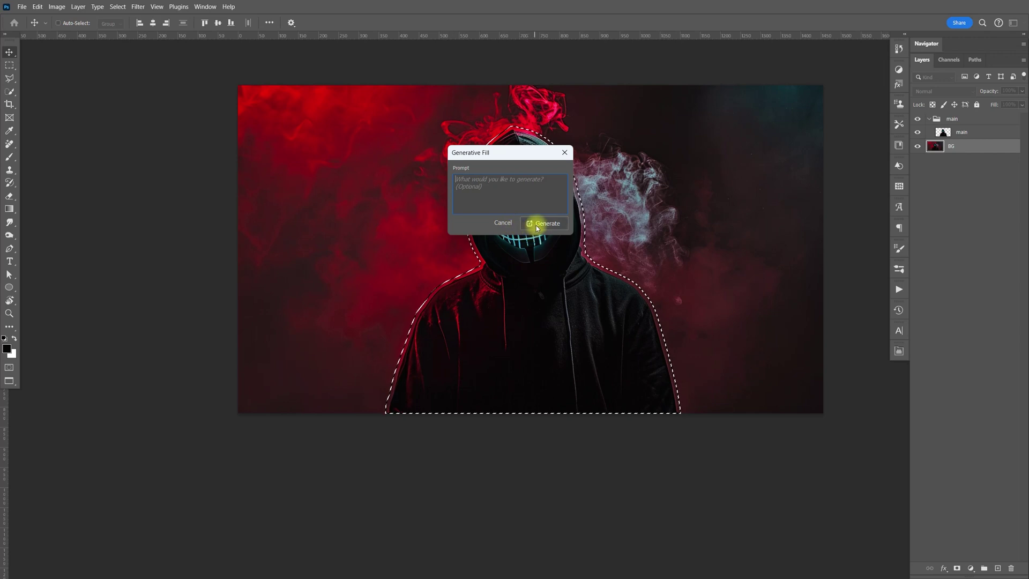
left_click(540, 224)
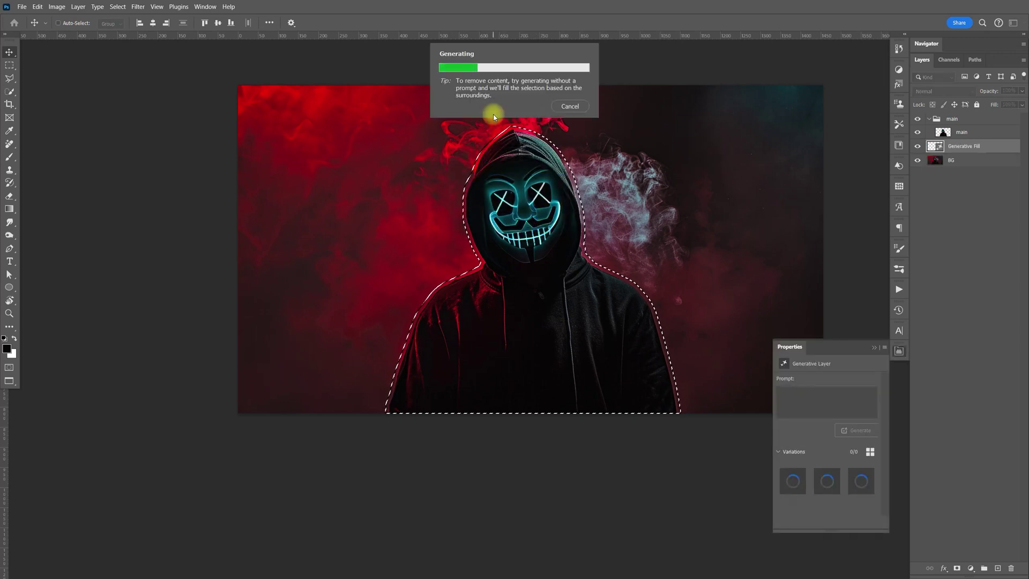
left_click(918, 119)
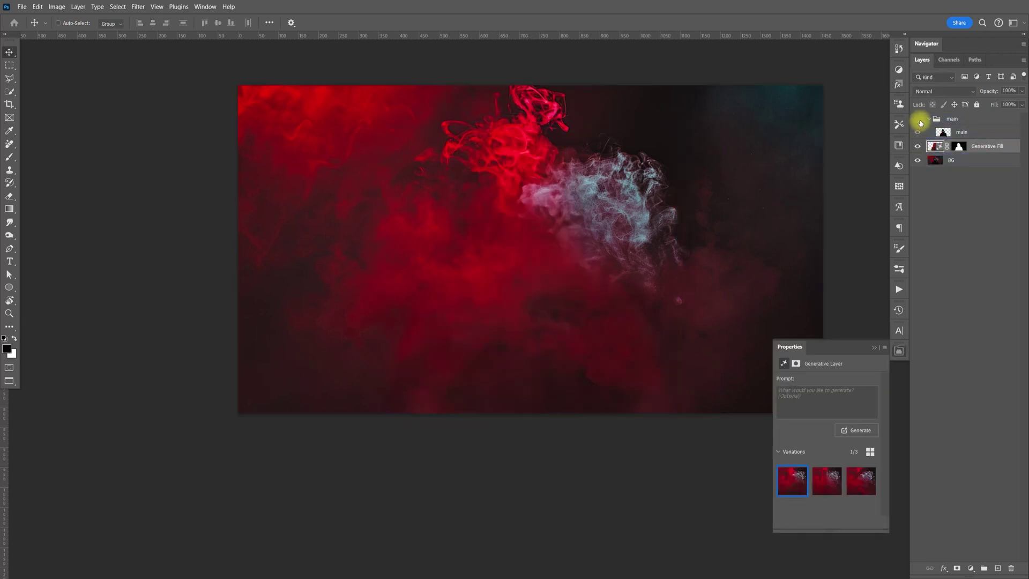
Step: Compare the three Generative Fill variations of the smoky background and keep the first one
left_click(916, 149)
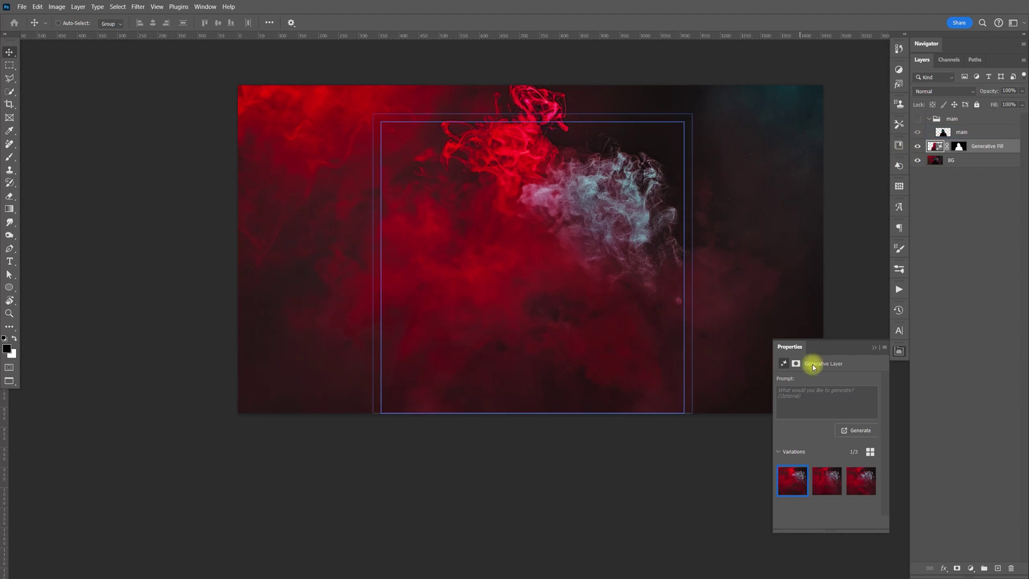
left_click(825, 492)
left_click(862, 481)
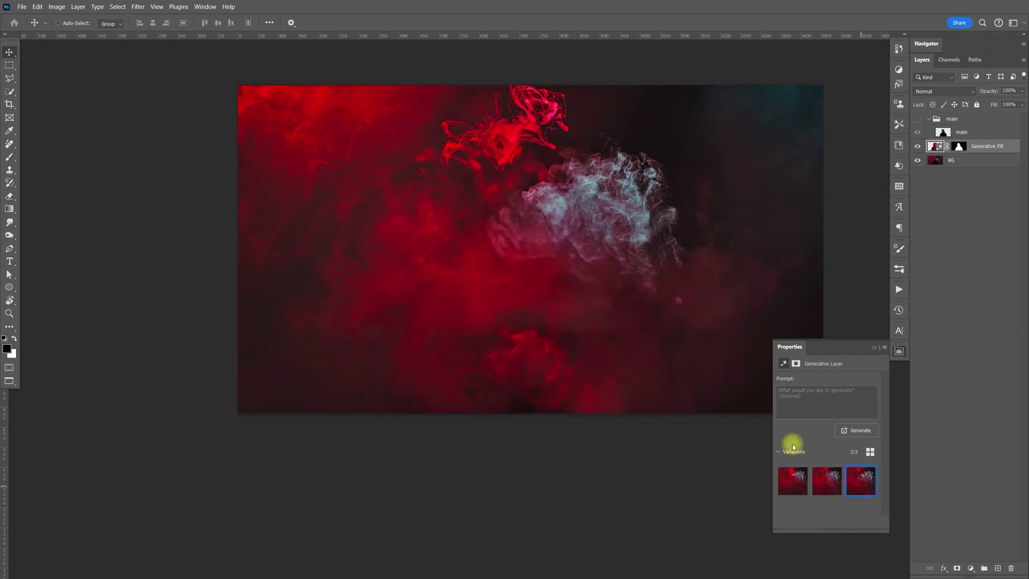
left_click(793, 478)
left_click(826, 481)
left_click(859, 484)
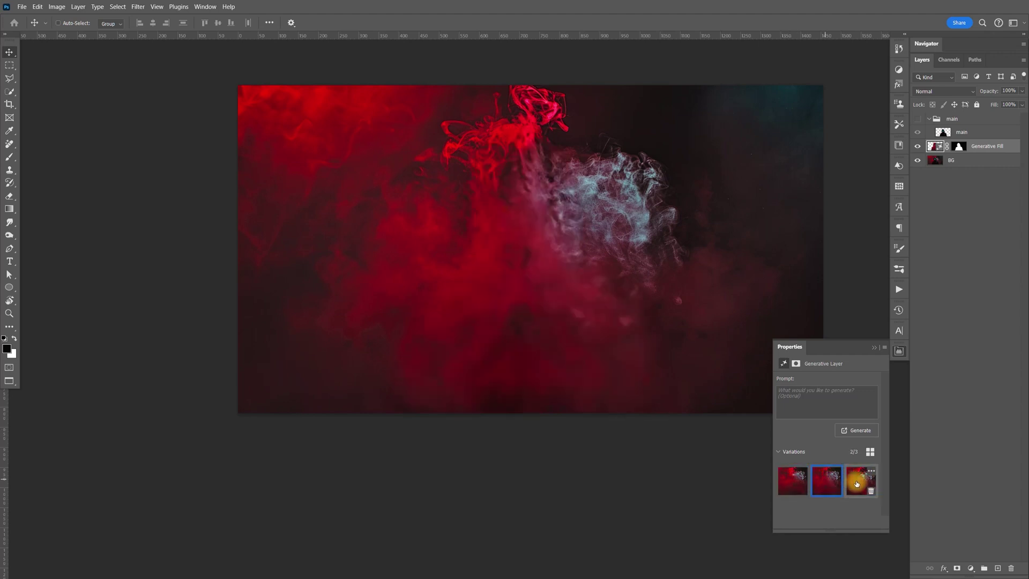
left_click(792, 485)
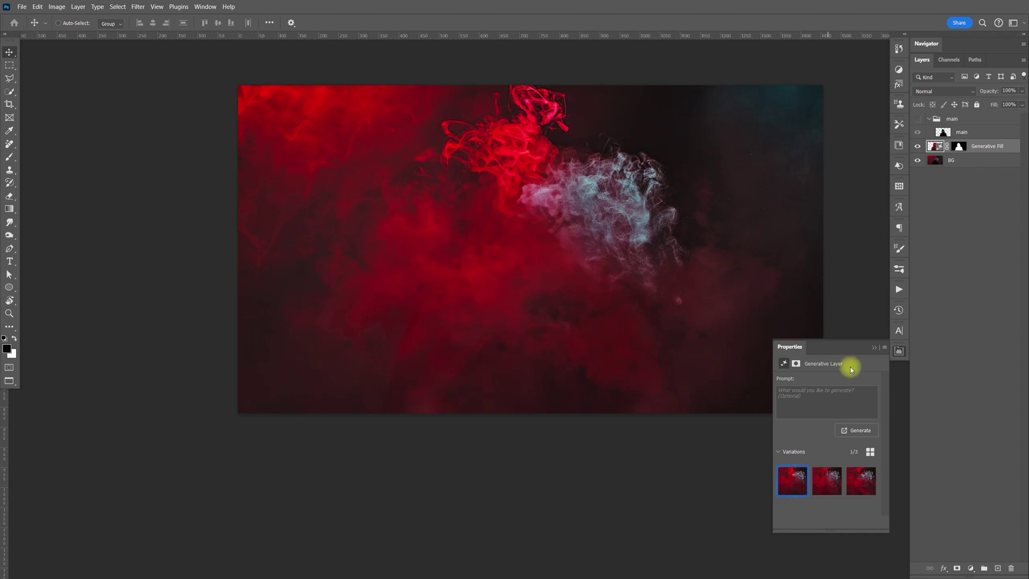
left_click(895, 354)
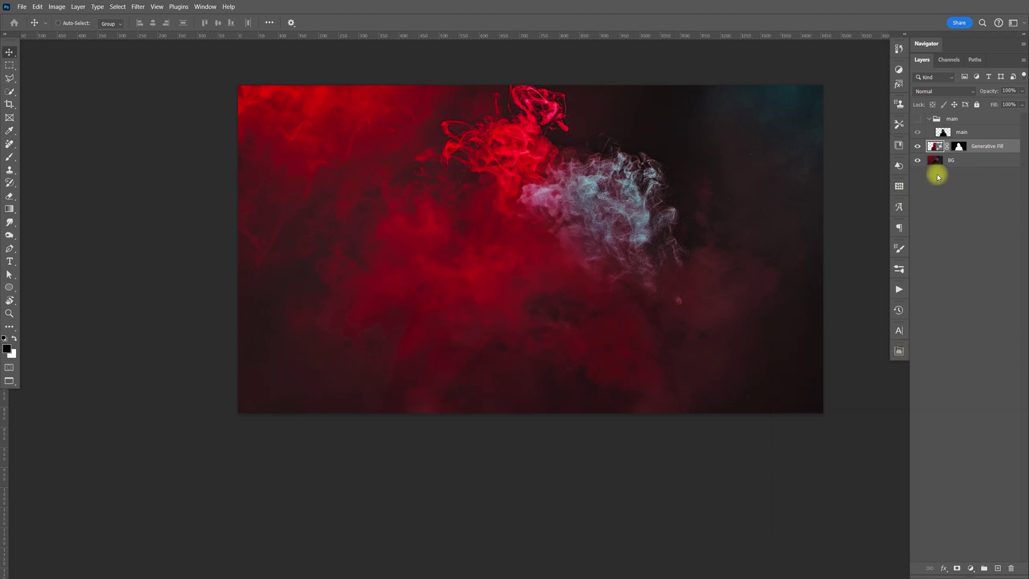
Step: Merge the Generative Fill and BG layers into one layer and make the main group visible again
left_click(973, 160)
left_click(988, 153, "shift")
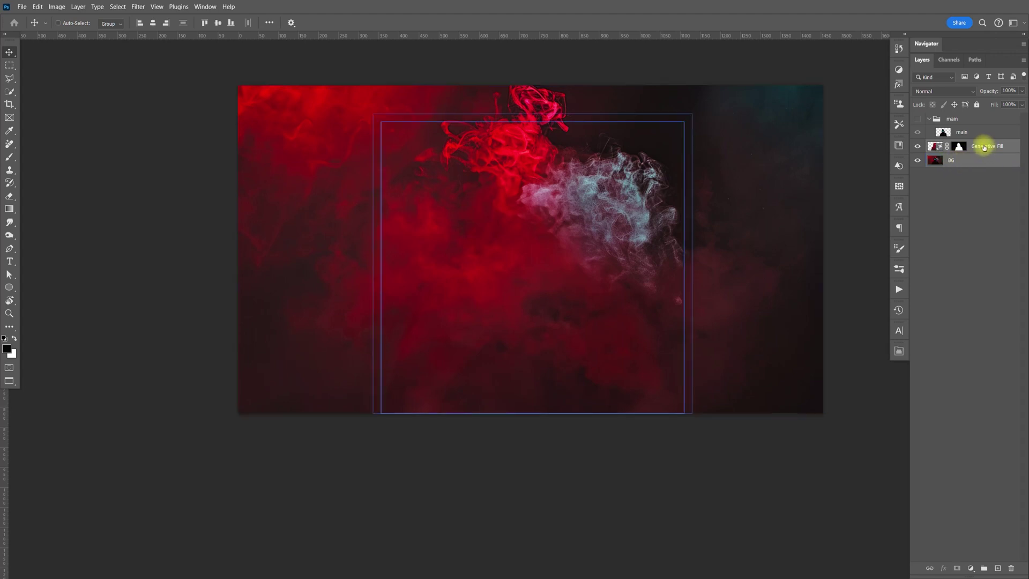
key("ctrl+e")
Step: Duplicate the main layer inside the main group and name the copy Lights off
left_click(980, 135)
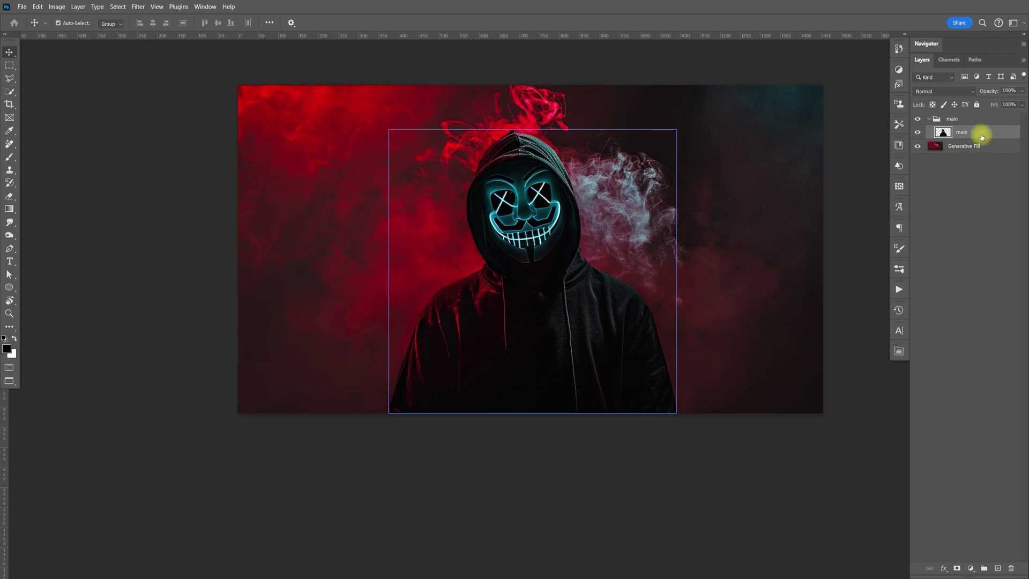
key("ctrl+j")
double_click(980, 128)
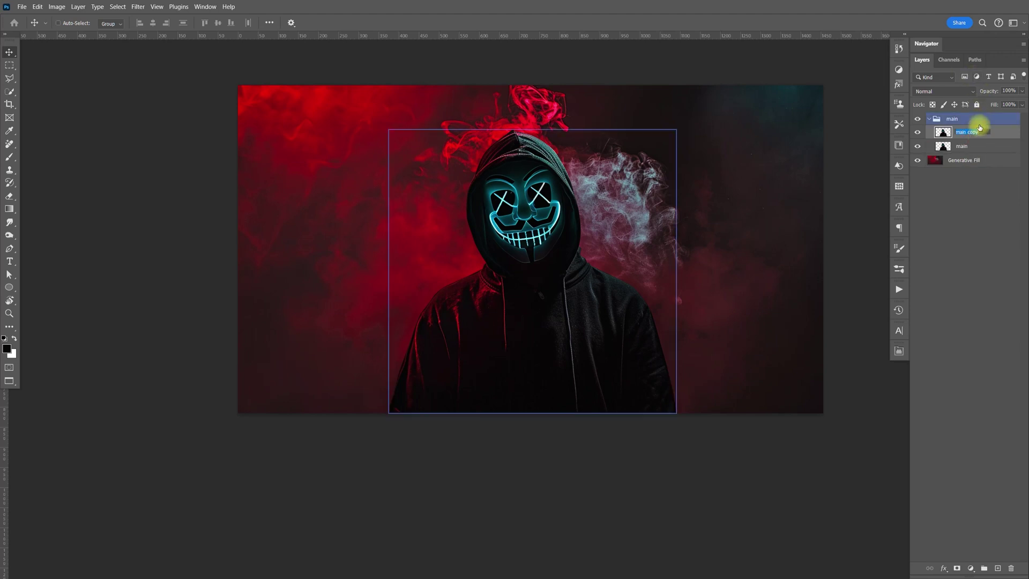
type("L")
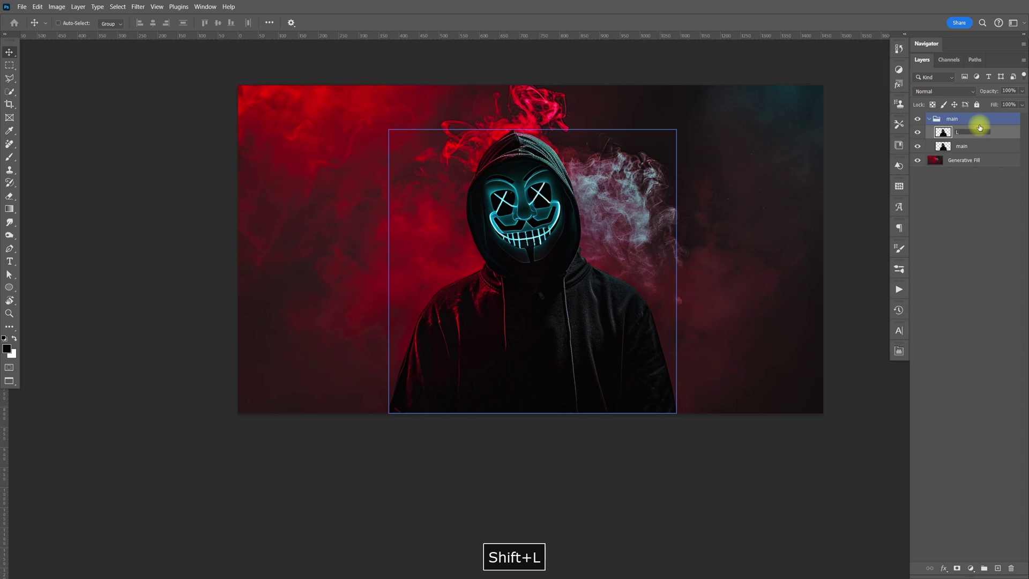
type("ights of")
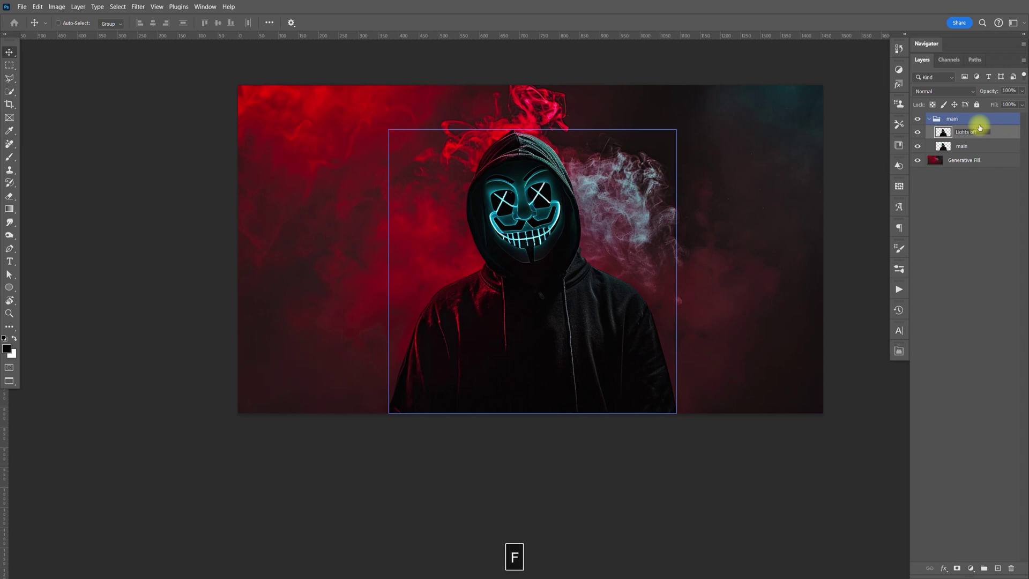
key("Return")
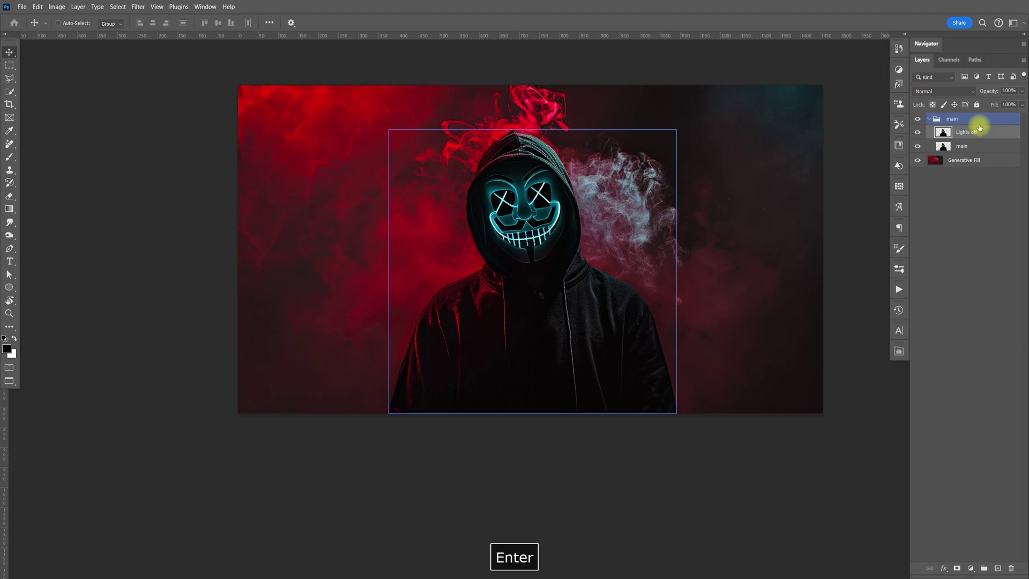
Step: Darken the Lights off layer with Levels by lowering the white output level to 50
left_click(991, 133)
key("ctrl+l")
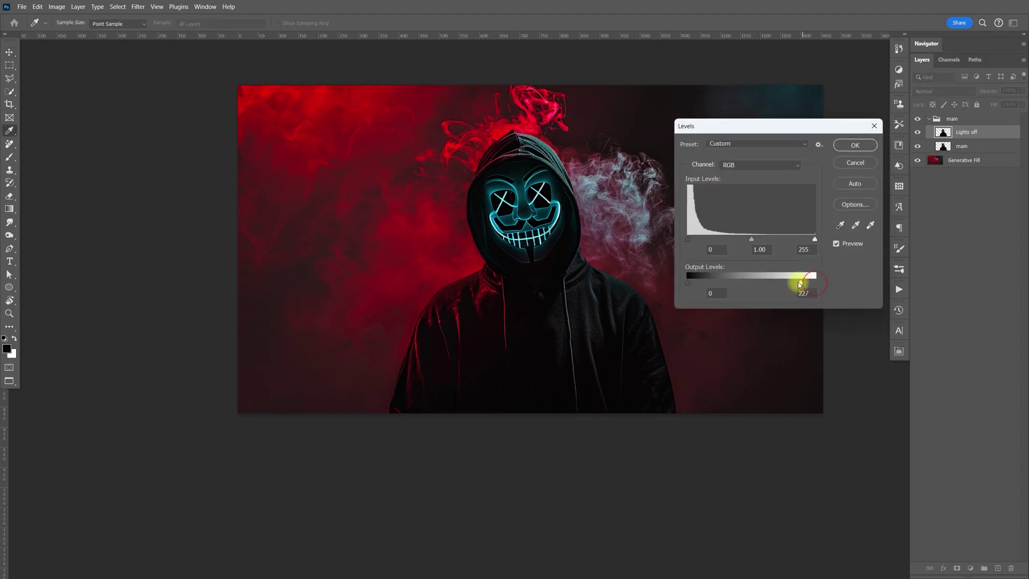
left_click_drag(800, 284, 756, 283)
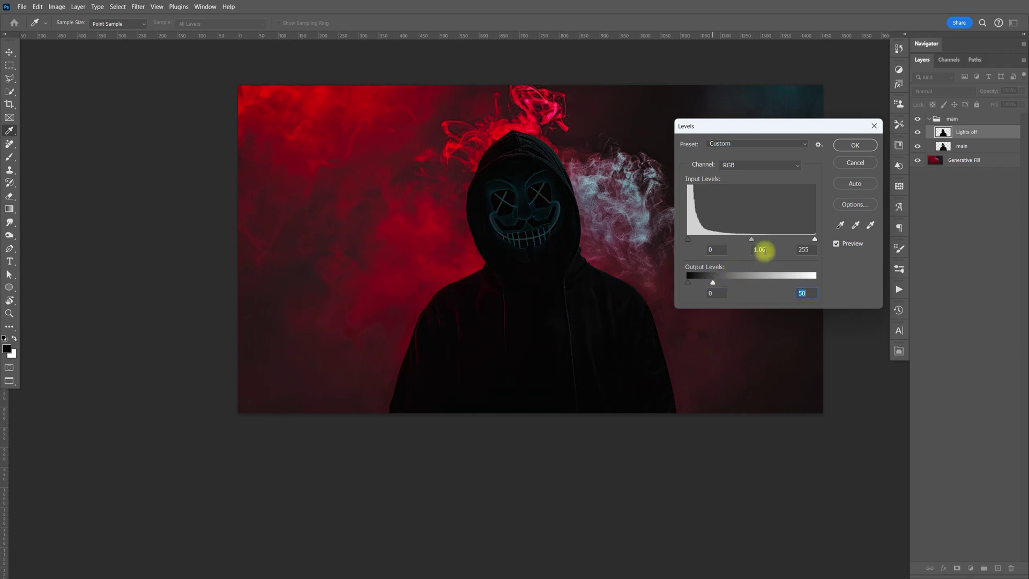
left_click(867, 151)
key("v")
Step: Desaturate the Lights off layer with Hue/Saturation, setting Saturation to -100
left_click(54, 7)
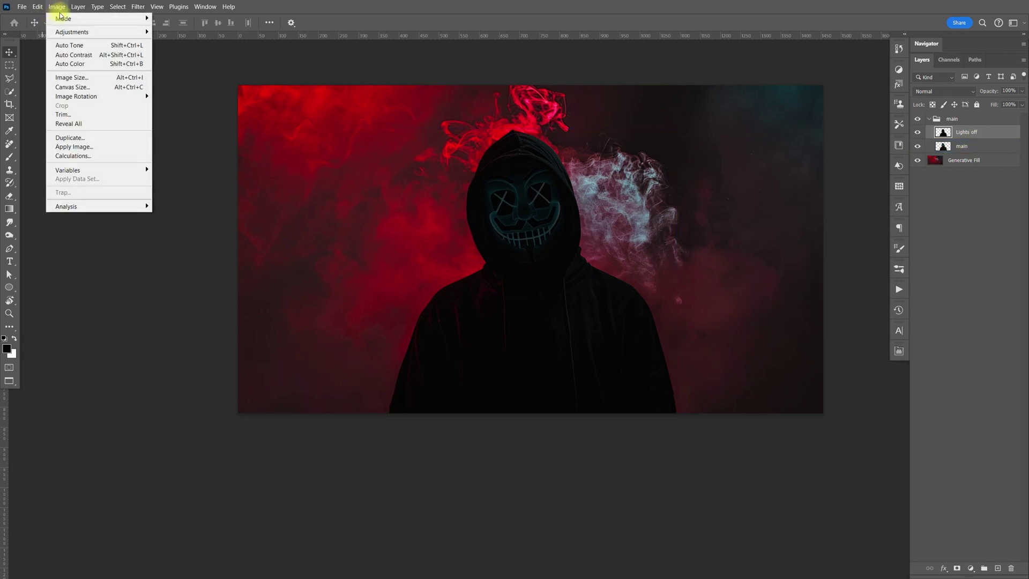
mouse_move(133, 35)
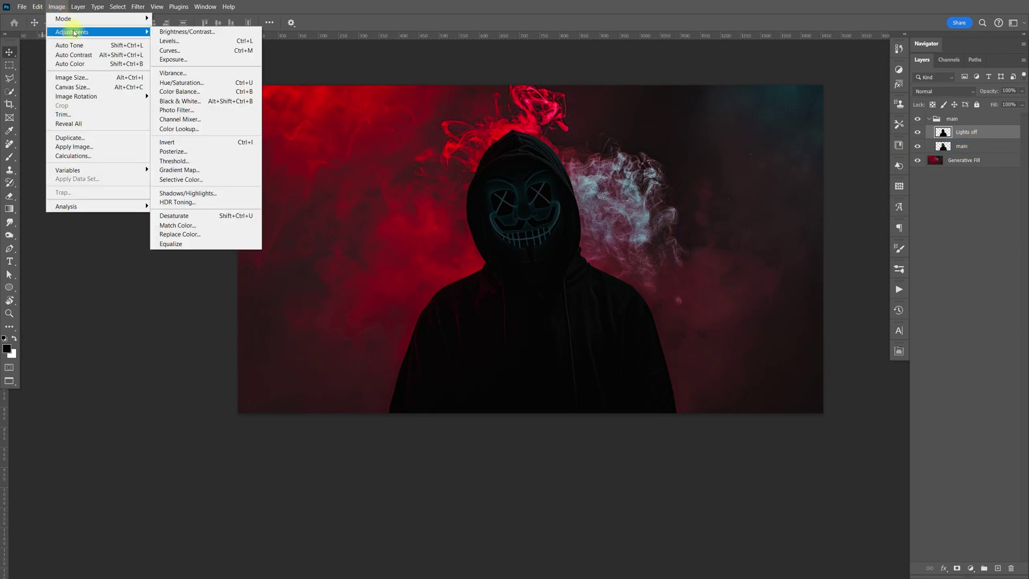
left_click(182, 83)
left_click_drag(617, 312, 544, 313)
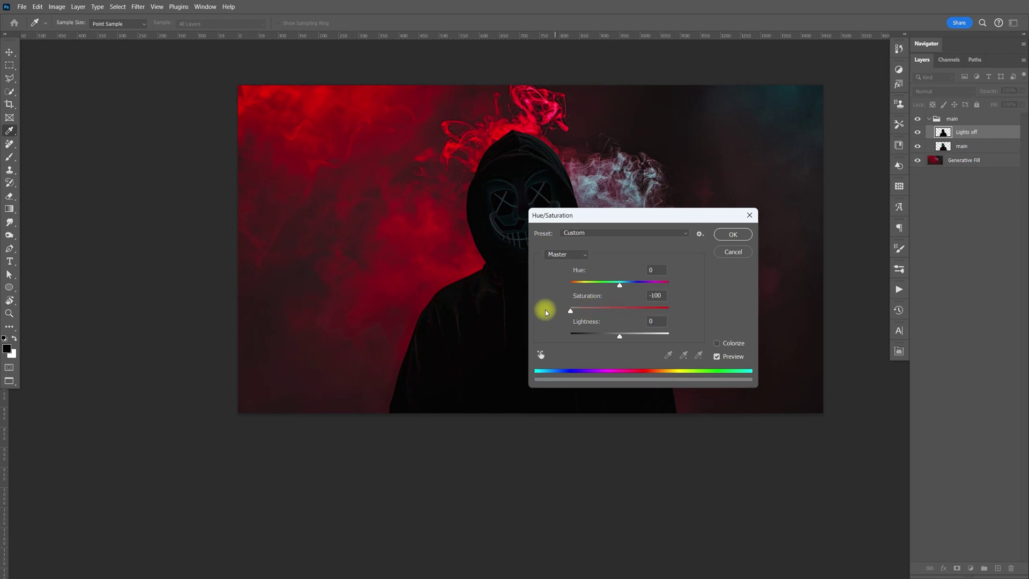
left_click_drag(616, 218, 754, 199)
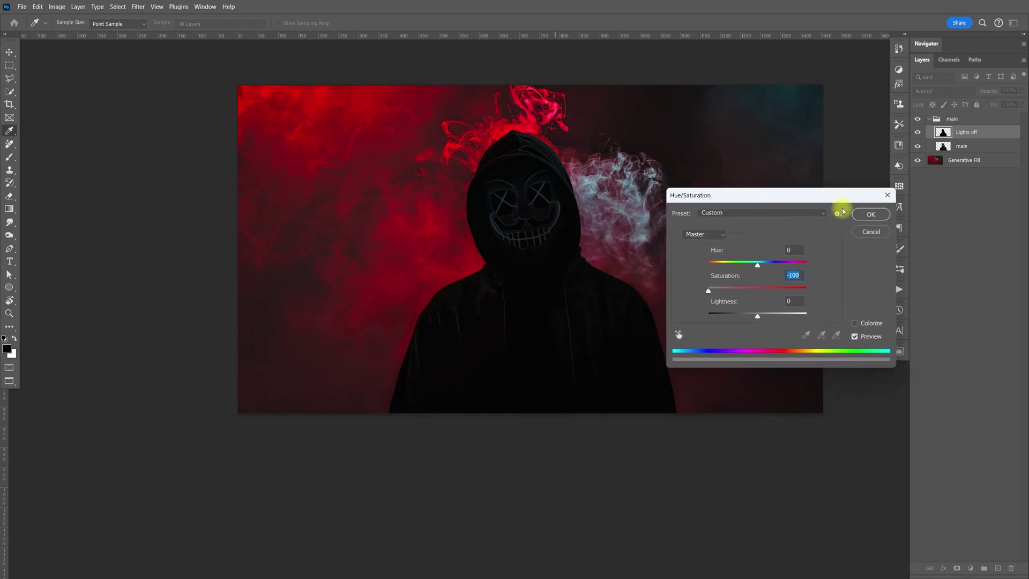
left_click(870, 215)
Step: Add a layer mask to the Lights off layer and invert the mask to black
left_click(959, 545)
left_click_drag(972, 127, 973, 132)
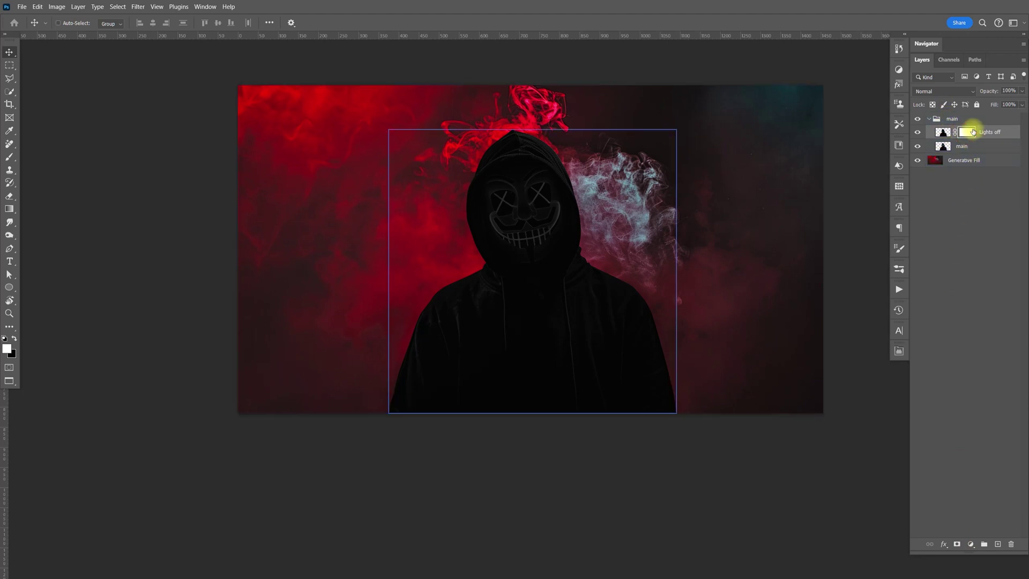
key("ctrl+i")
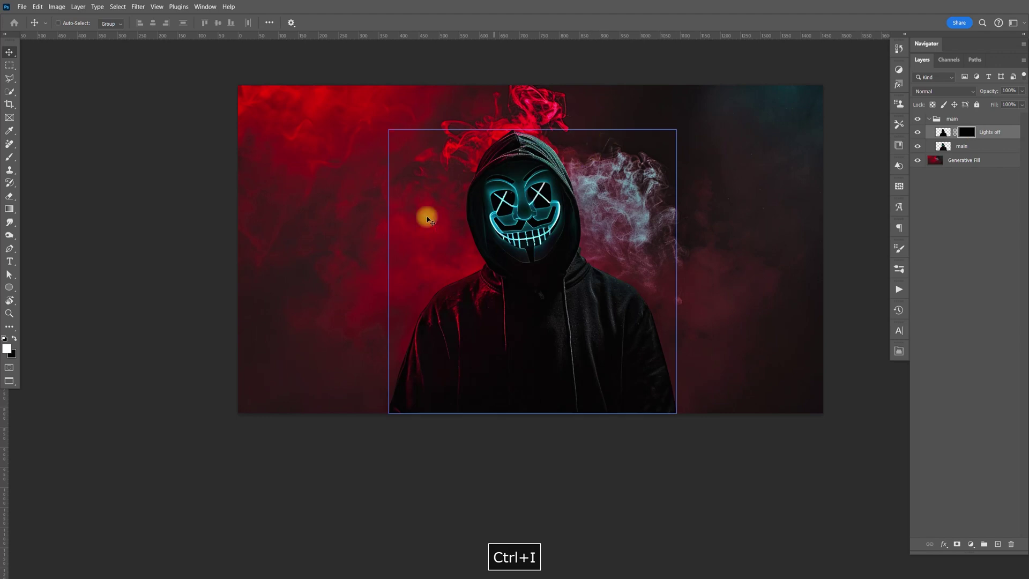
Step: Paint white on the Lights off layer mask over the glowing face with a 77 px brush at 0% hardness
key("b")
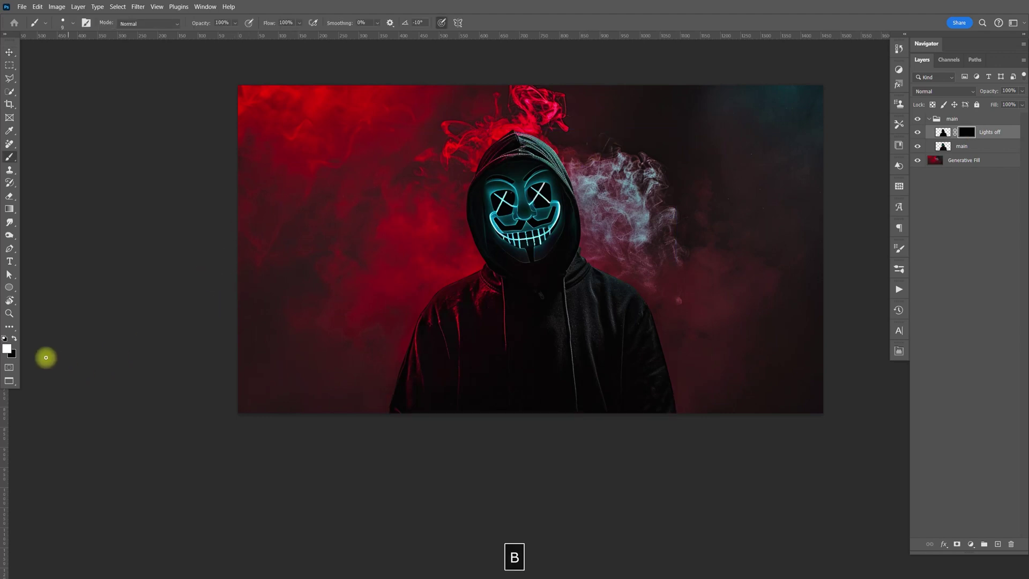
left_click(73, 23)
left_click_drag(119, 76, 80, 55)
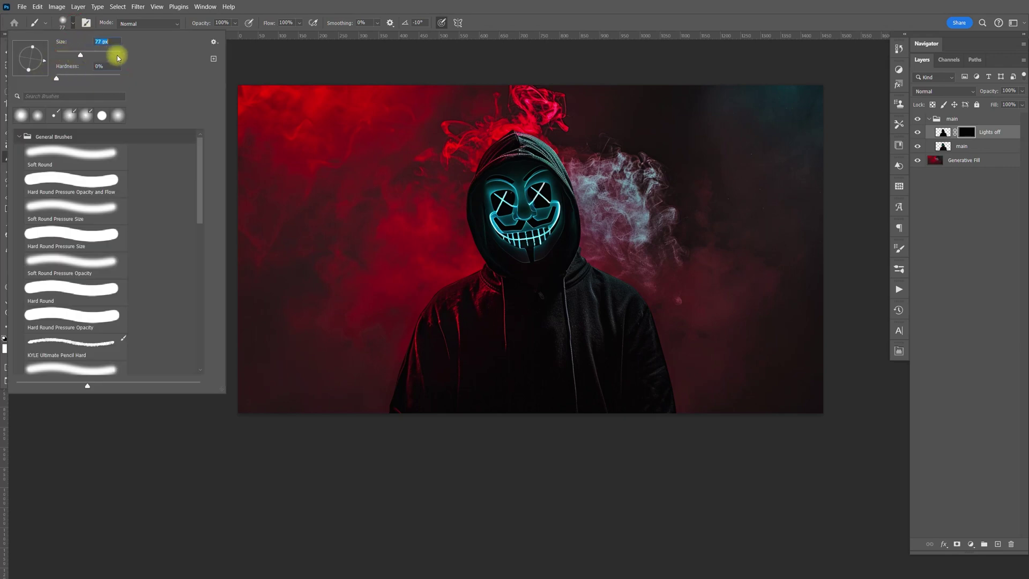
mouse_move(498, 200)
left_mouse_down()
mouse_move(504, 225)
mouse_move(514, 236)
mouse_move(517, 218)
mouse_move(520, 242)
mouse_move(530, 242)
mouse_move(551, 223)
mouse_move(525, 182)
mouse_move(547, 193)
mouse_move(557, 247)
mouse_move(535, 264)
left_mouse_up()
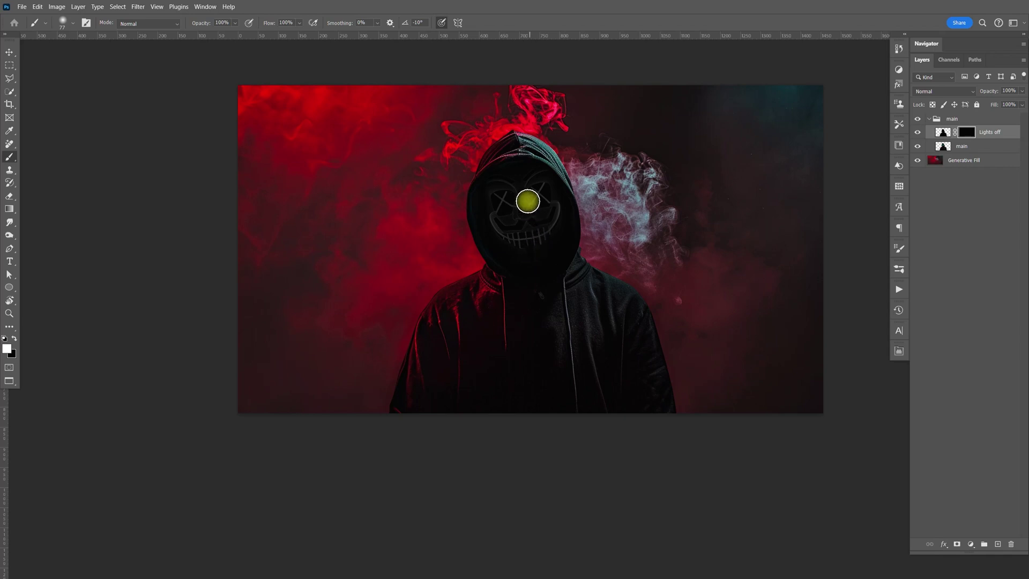
left_click(554, 240)
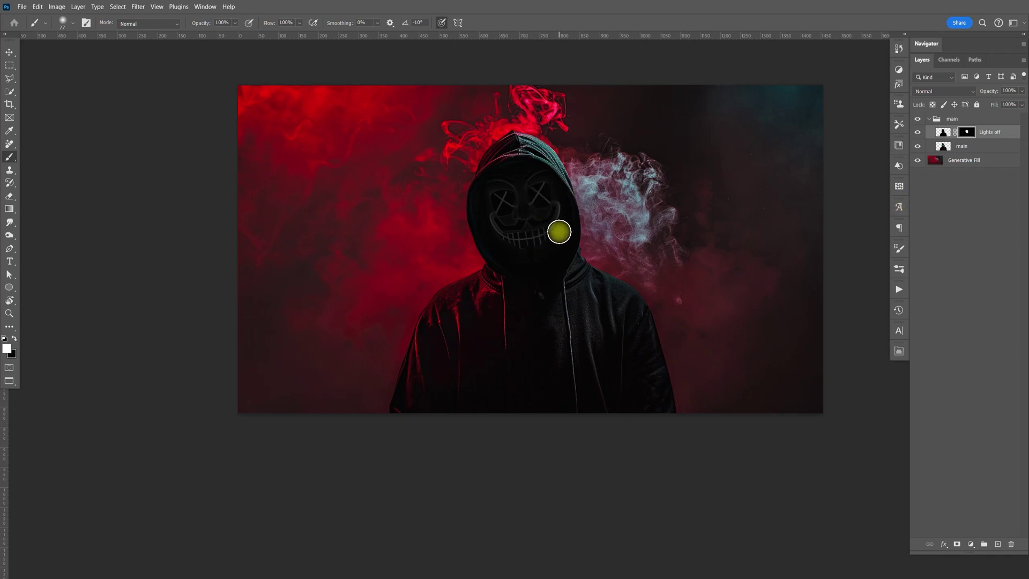
Step: Toggle the Lights off layer's visibility to compare the lit and unlit mask, leaving the layer hidden
left_click(919, 133)
left_click(920, 132)
left_click(920, 133)
left_click(921, 133)
left_click(921, 136)
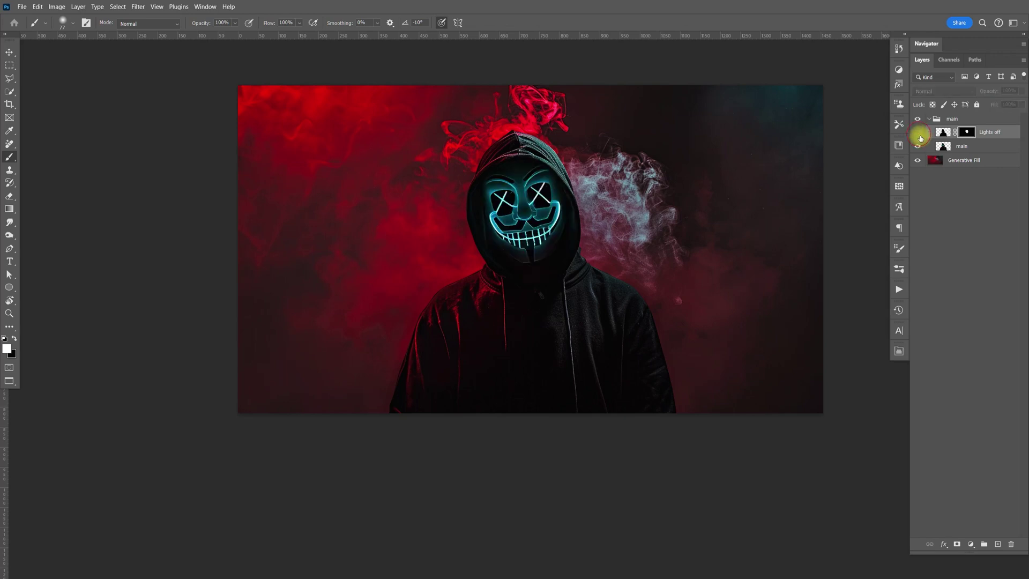
Step: Add a new layer above the main layer and set the foreground color to teal 007a92, sampled from the glowing mask
left_click(981, 147)
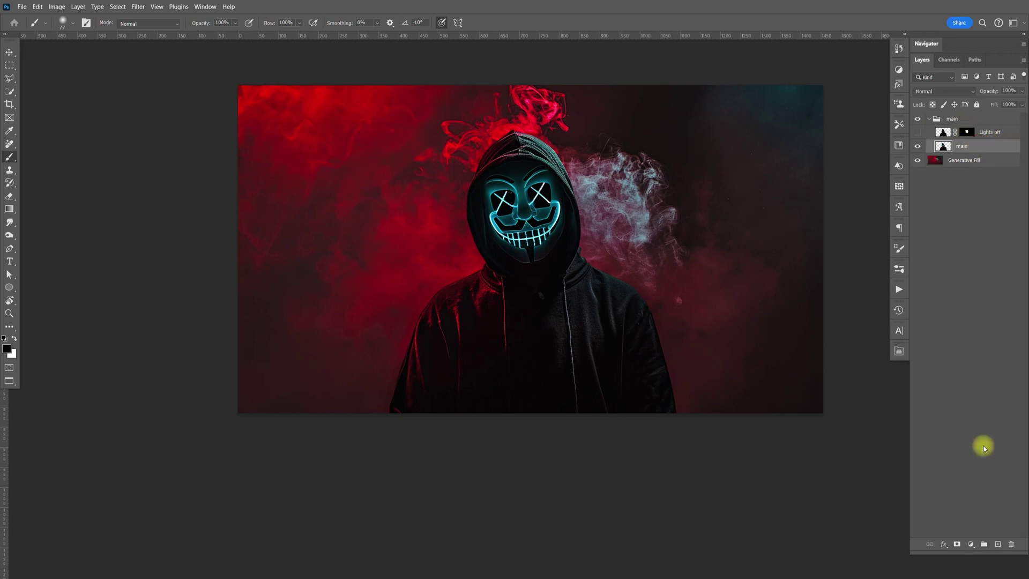
left_click(998, 544)
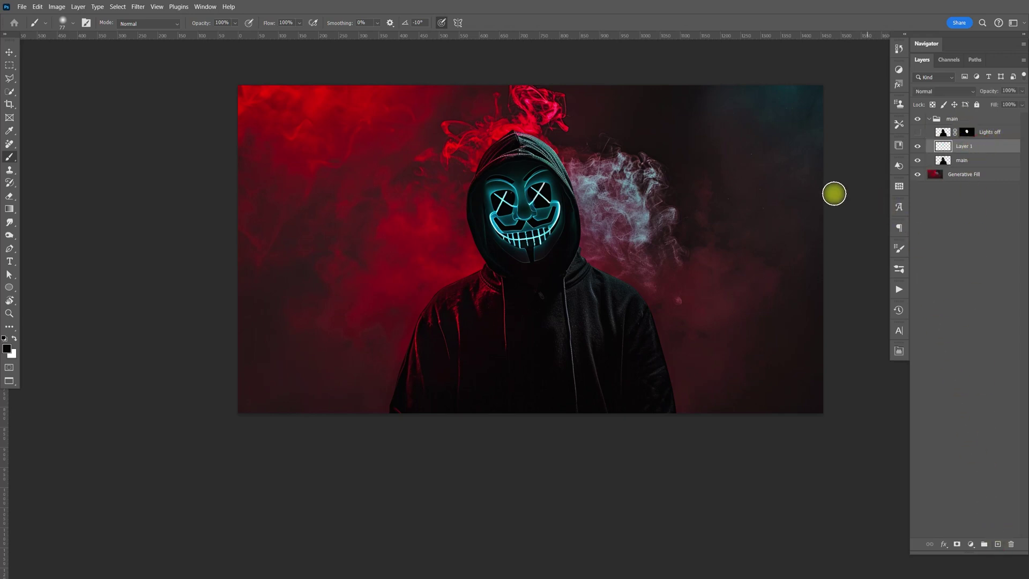
left_click(7, 350)
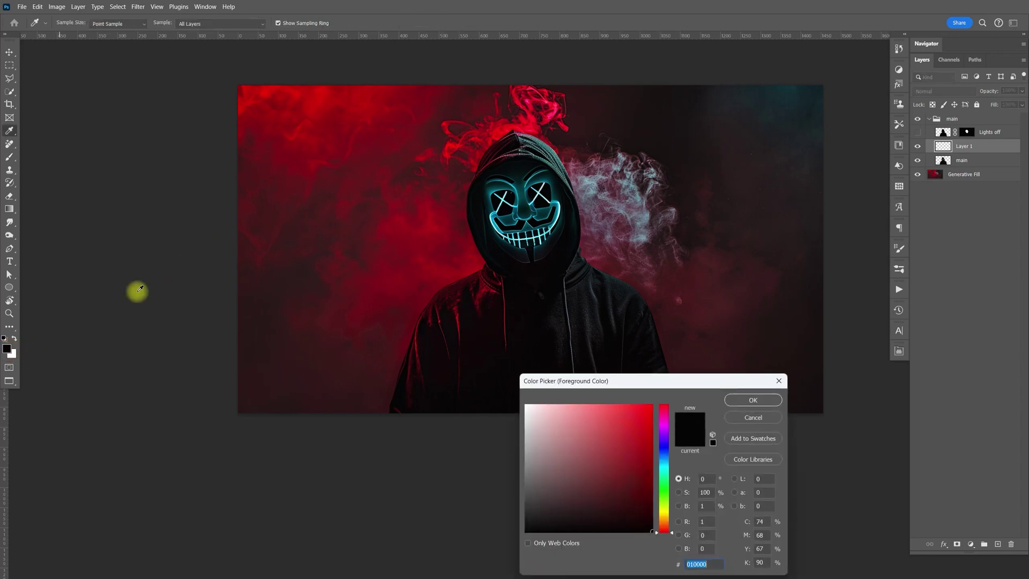
left_click(518, 188)
left_click_drag(683, 391, 760, 222)
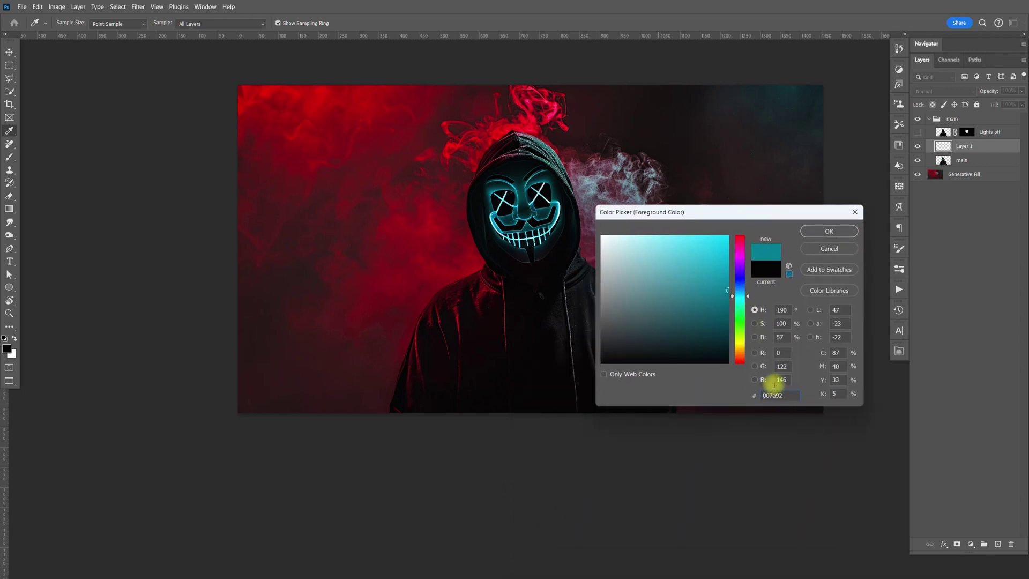
left_click(810, 232)
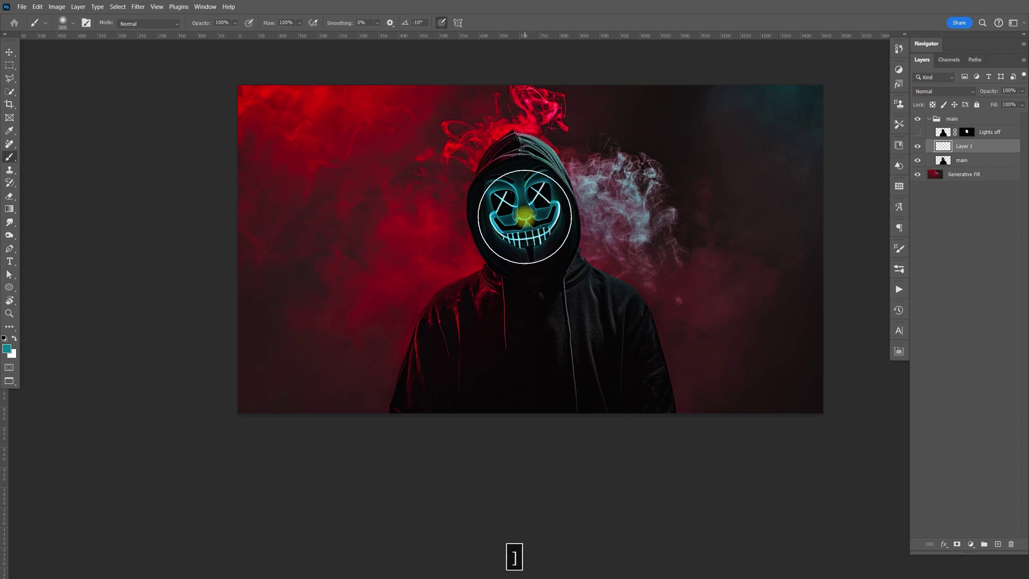
Step: Paint a single soft teal glow over the center of the mask on the new layer with a 250 px brush
key("shift+bracketleft")
key("bracketleft")
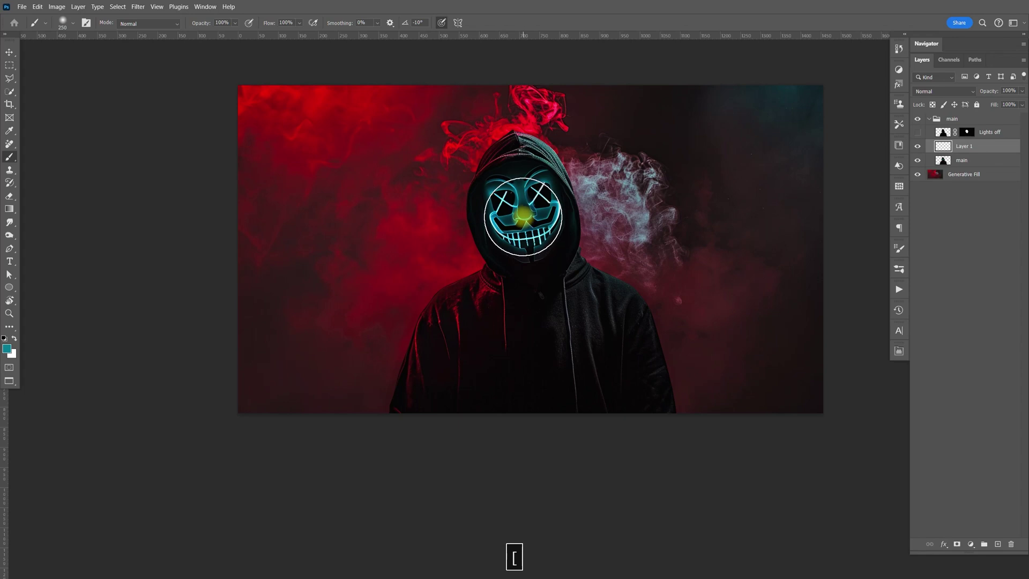
key("bracketright")
left_click(63, 24)
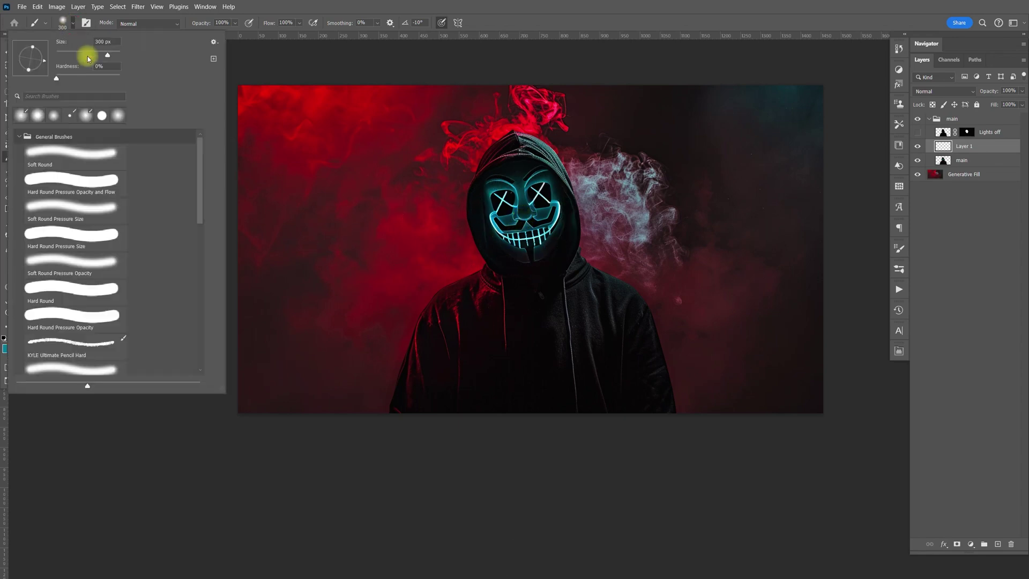
left_click(64, 23)
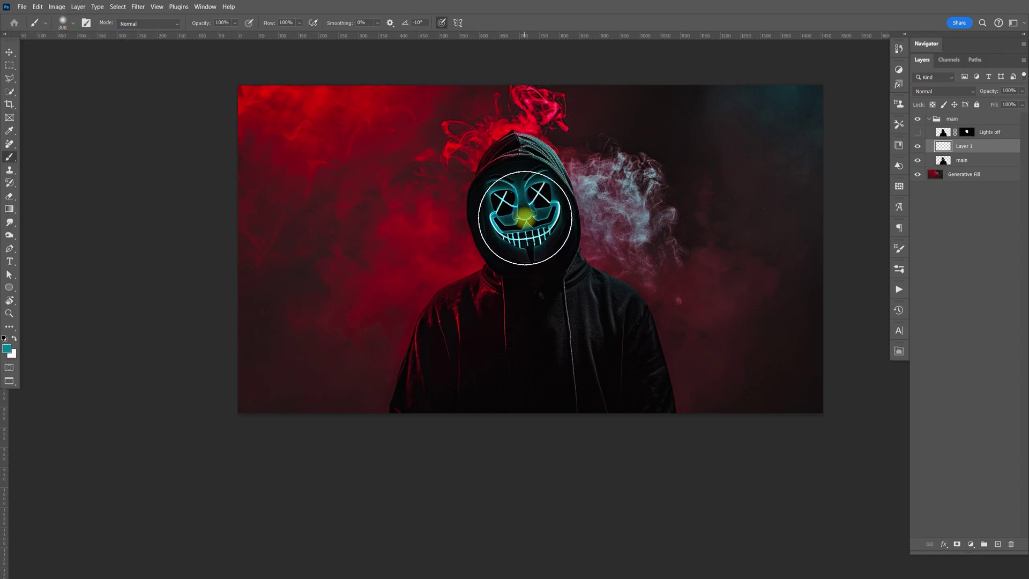
key("bracketleft")
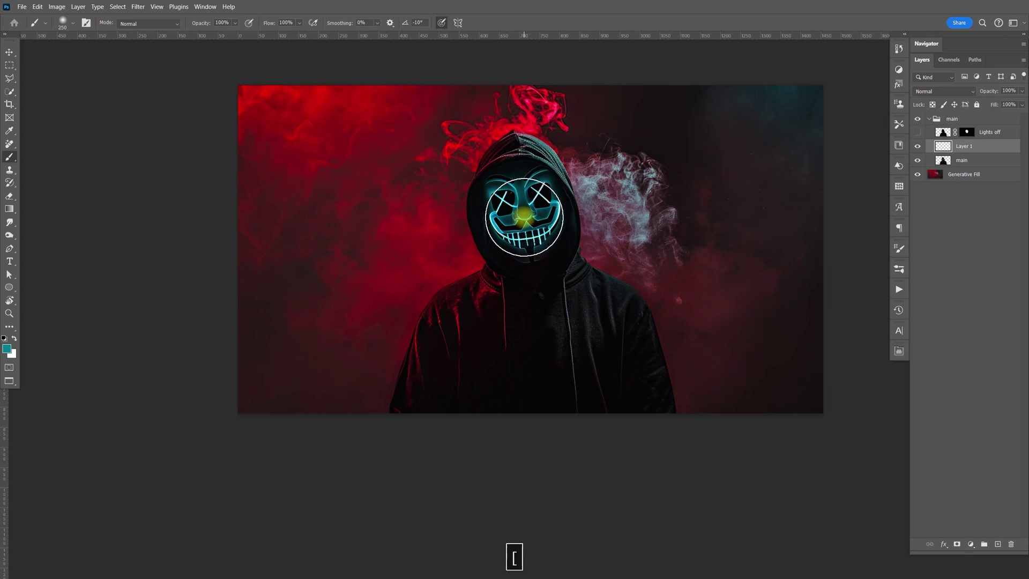
left_click(525, 216)
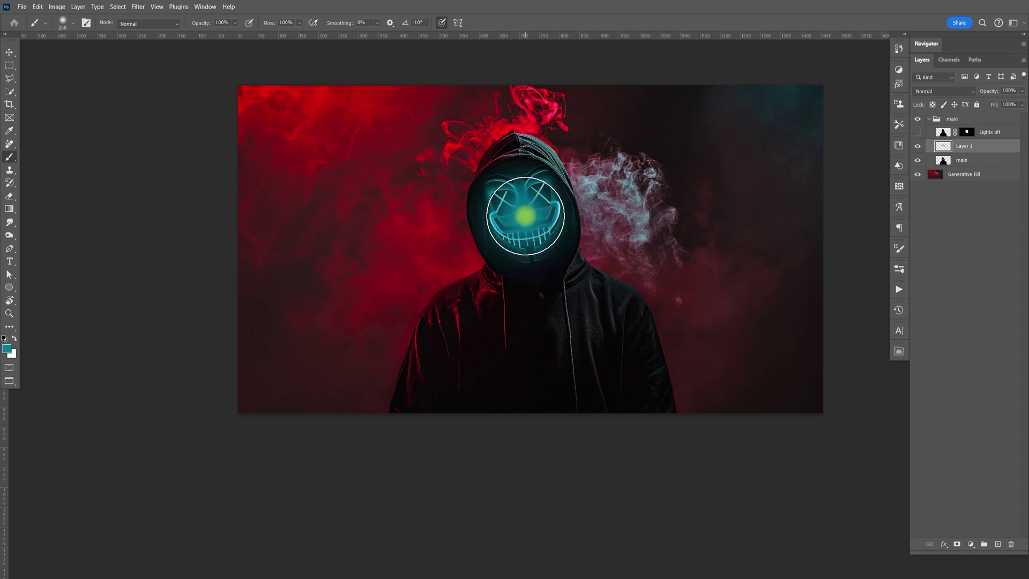
key("v")
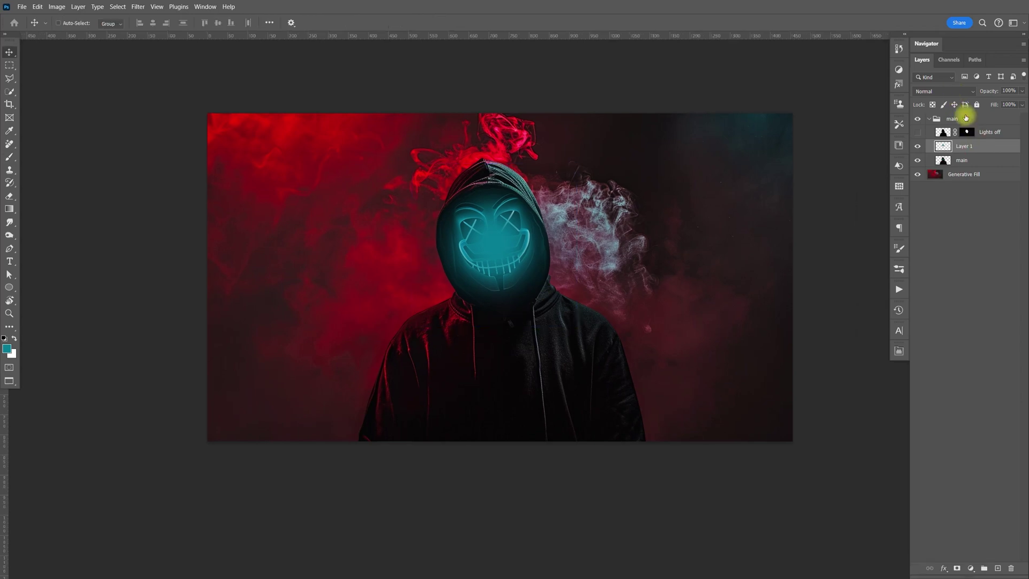
Step: Set the teal glow layer's blend mode to Color Dodge and rename the layer blue glow
left_click(955, 93)
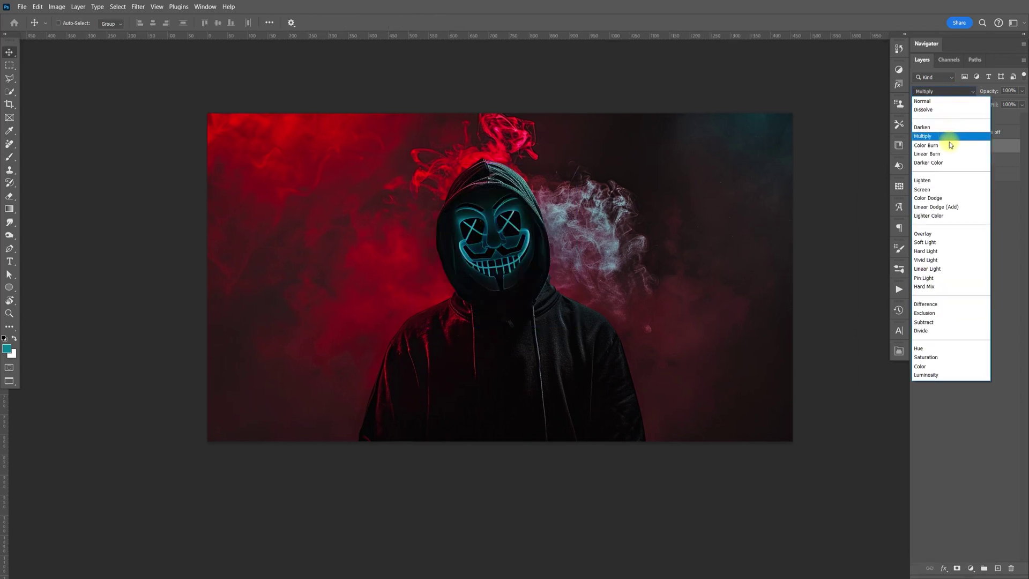
left_click(941, 198)
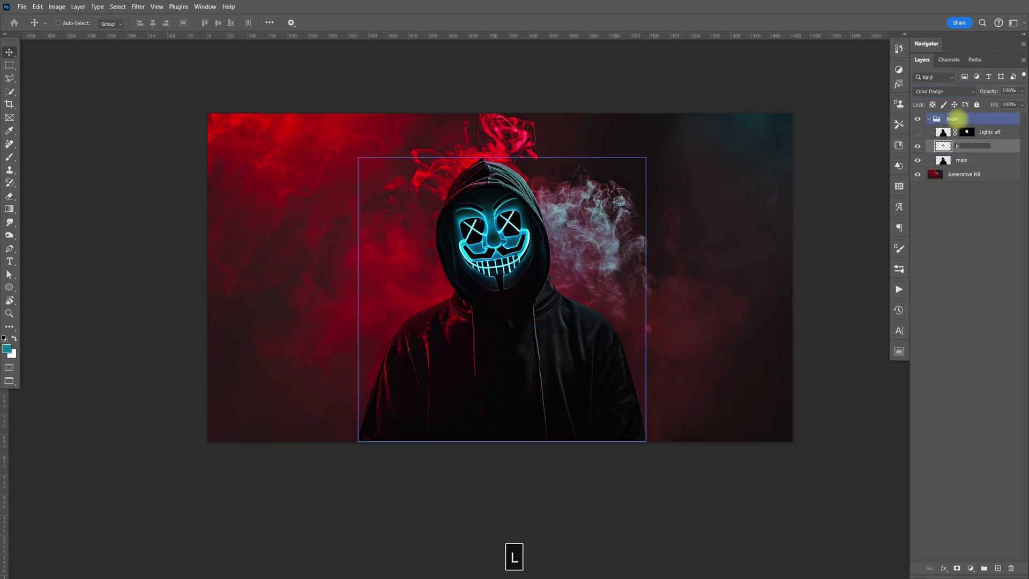
type("blue glow")
key("Return")
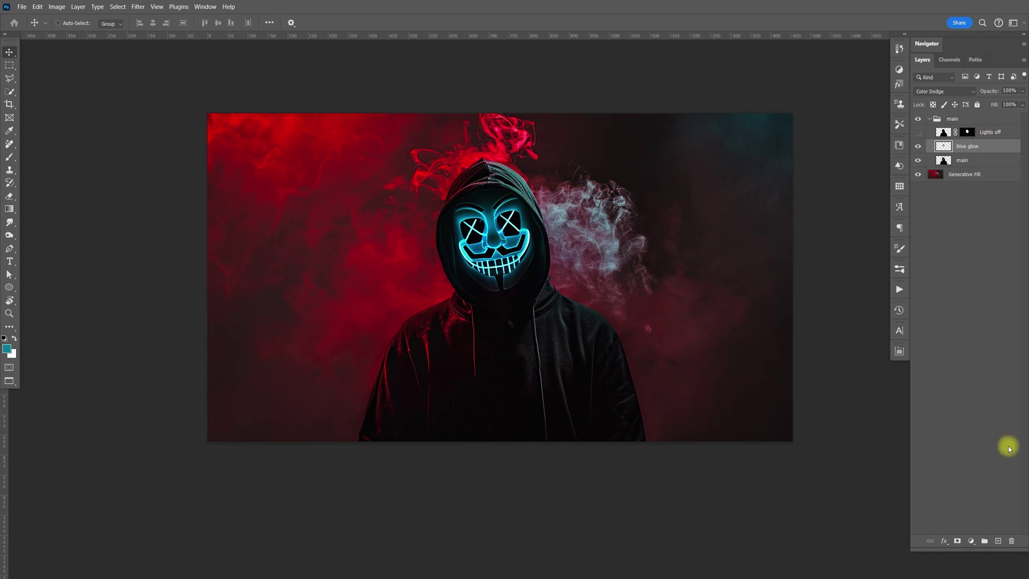
Step: Add a new layer above blue glow with Color Dodge blending and reduce the brush to 60 px
left_click(998, 541)
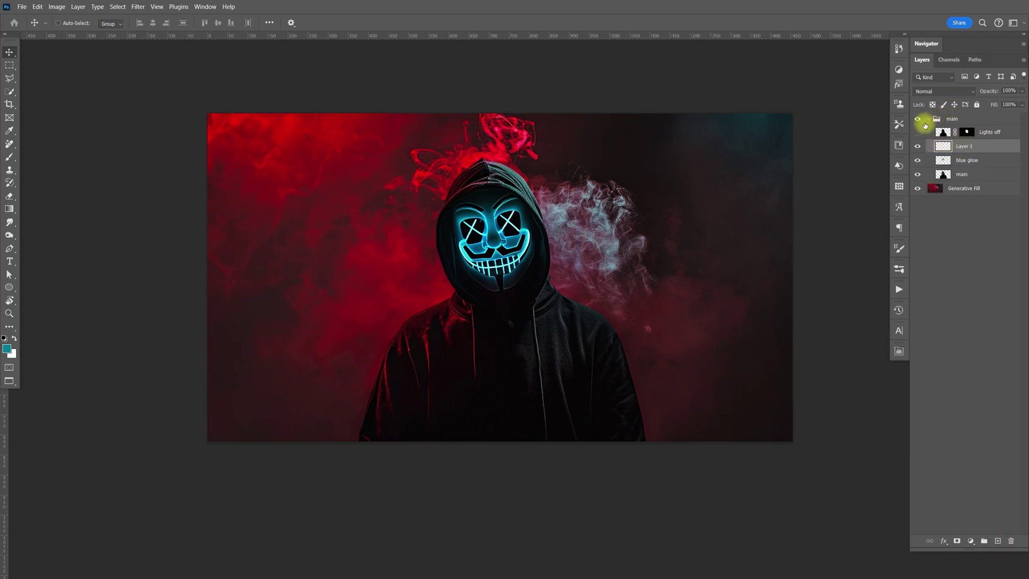
key("b")
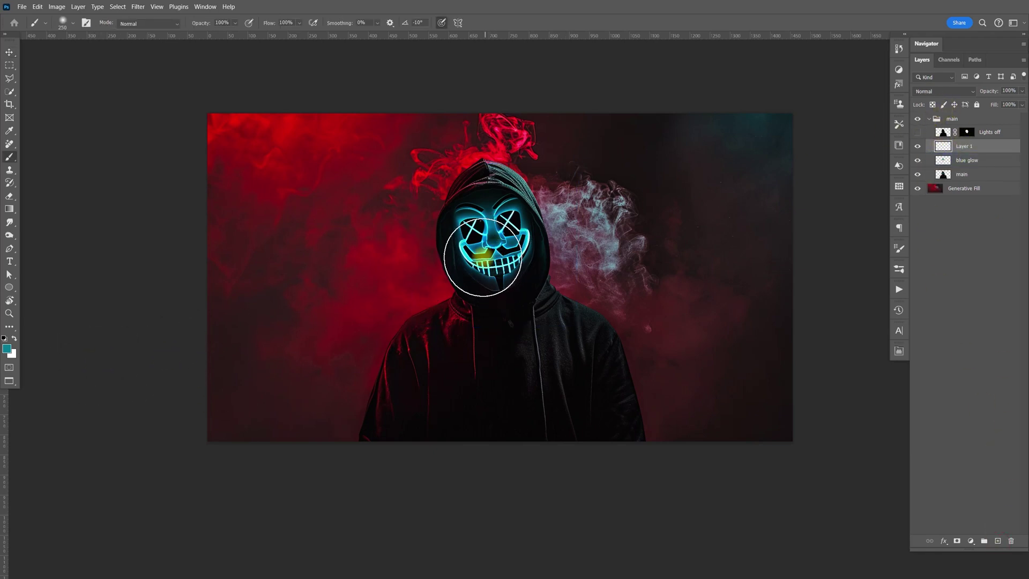
key("bracketleft")
key("bracketleft")
key("bracketleft")
key("bracketleft")
key("bracketleft")
key("bracketleft")
key("bracketleft")
left_click(924, 92)
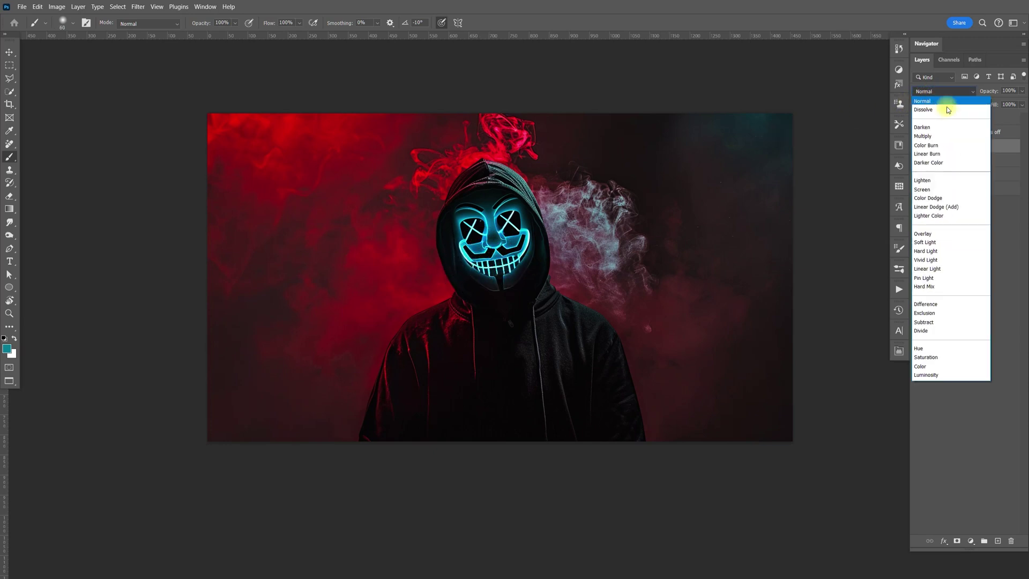
left_click(939, 197)
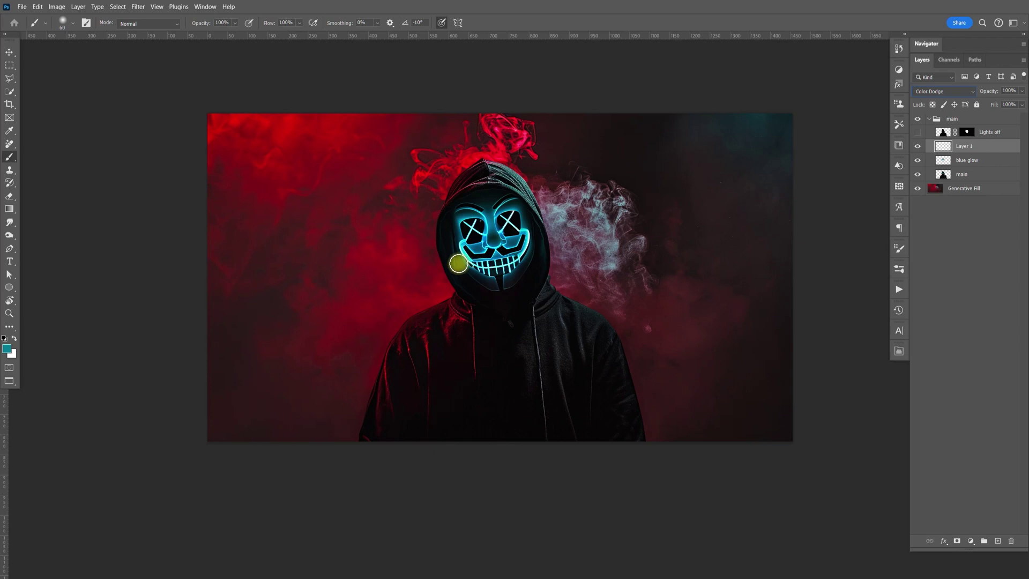
Step: Paint soft teal light on the new layer along the inside of the hood around the mask
key("bracketleft")
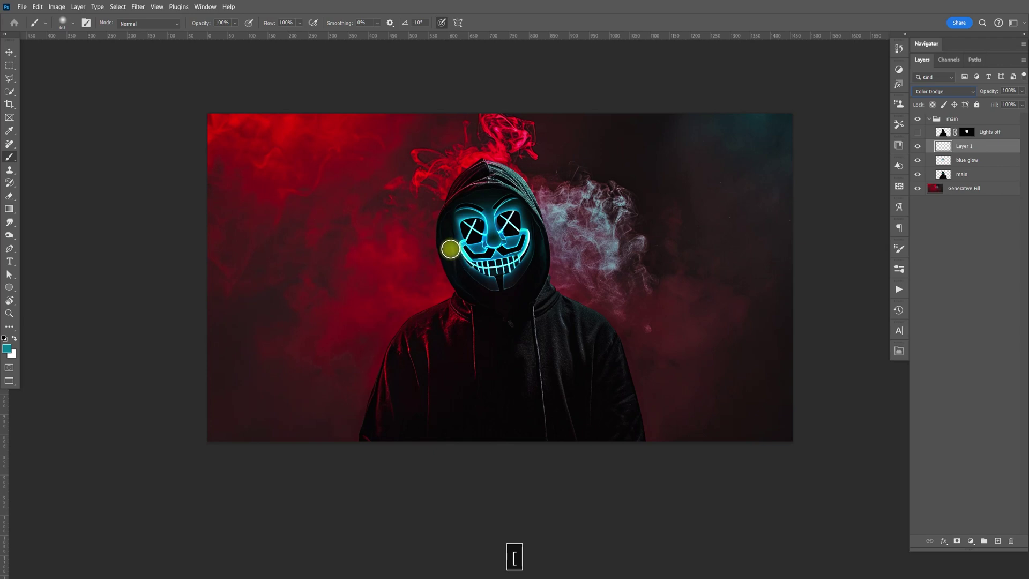
key("Return")
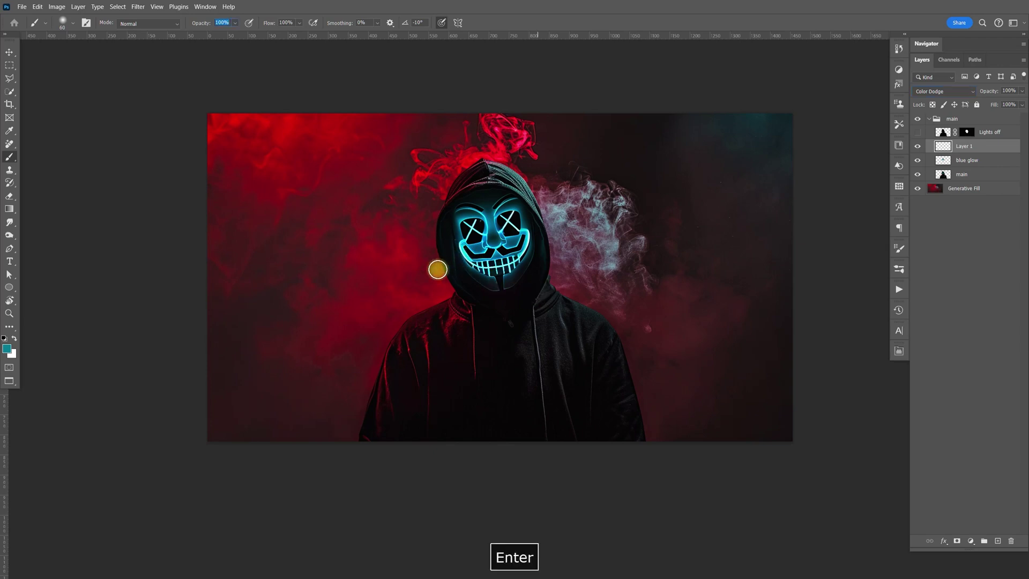
key("bracketleft")
key("bracketleft")
mouse_move(455, 250)
left_mouse_down()
mouse_move(475, 299)
mouse_move(527, 294)
mouse_move(539, 249)
mouse_move(525, 210)
mouse_move(541, 262)
mouse_move(538, 236)
mouse_move(525, 297)
mouse_move(486, 300)
mouse_move(477, 267)
mouse_move(446, 237)
mouse_move(456, 206)
mouse_move(509, 196)
mouse_move(490, 194)
mouse_move(521, 208)
mouse_move(540, 263)
mouse_move(516, 314)
mouse_move(503, 311)
mouse_move(480, 246)
left_mouse_up()
key("bracketleft")
Step: Erase the excess hood glow over the mask with a soft eraser at 0% hardness and 40 px
key("e")
key("bracketleft")
key("bracketleft")
key("bracketleft")
key("bracketleft")
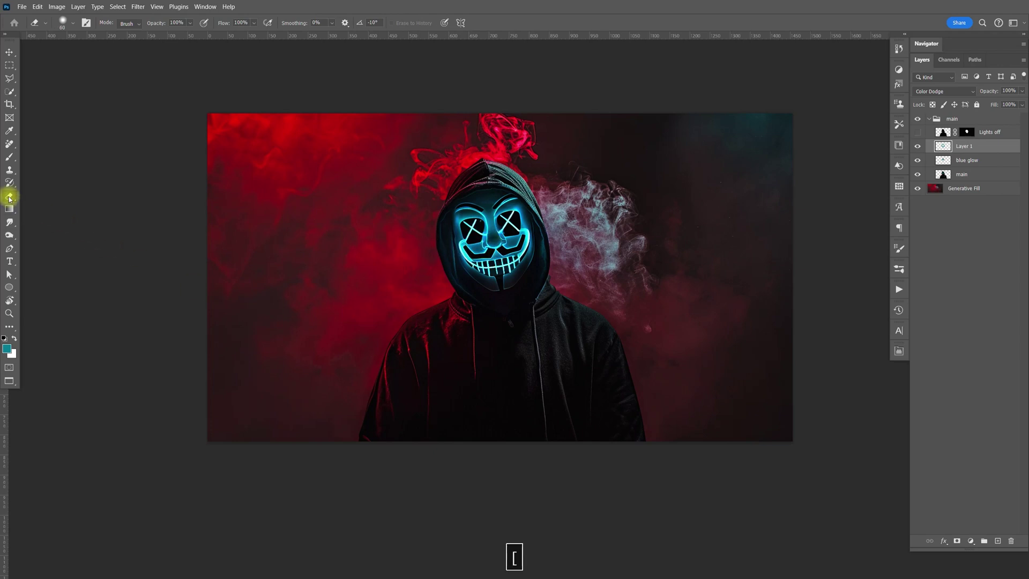
left_click(73, 23)
left_click_drag(81, 78, 44, 80)
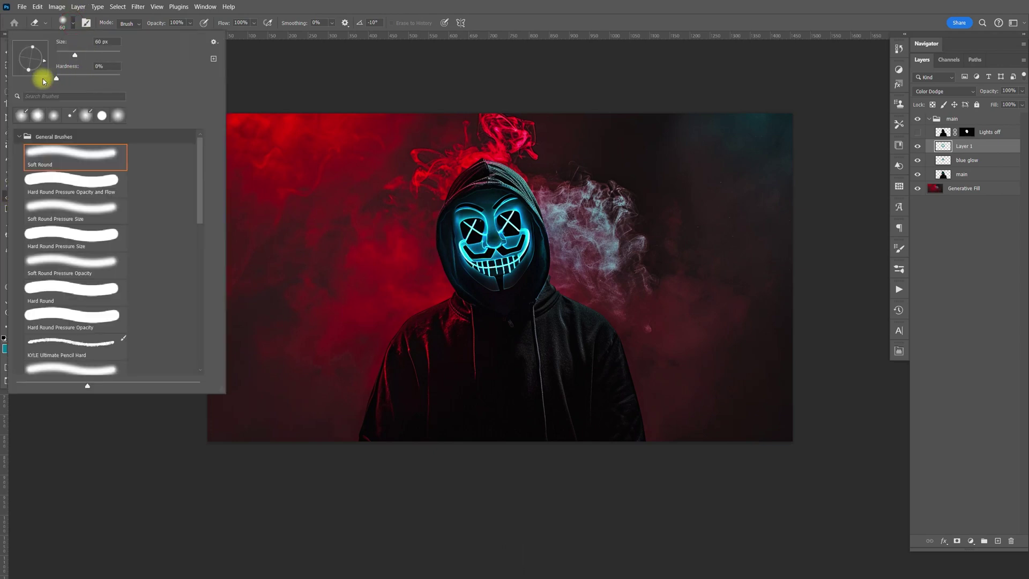
left_click(73, 22)
key("bracketleft")
key("bracketleft")
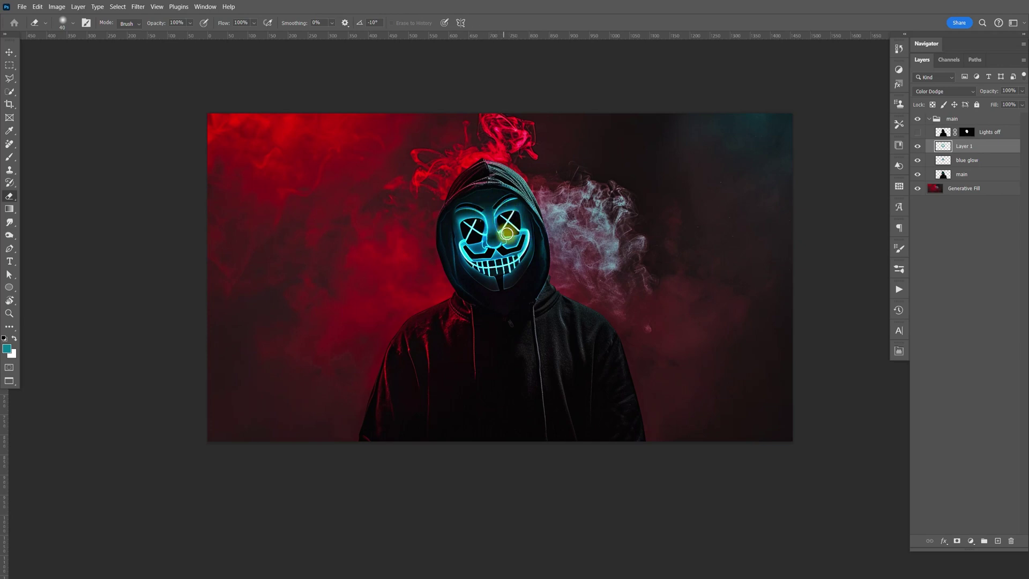
Step: Toggle the hood glow and blue glow layers to compare their lighting effect close up
left_click(918, 147)
left_click(919, 147)
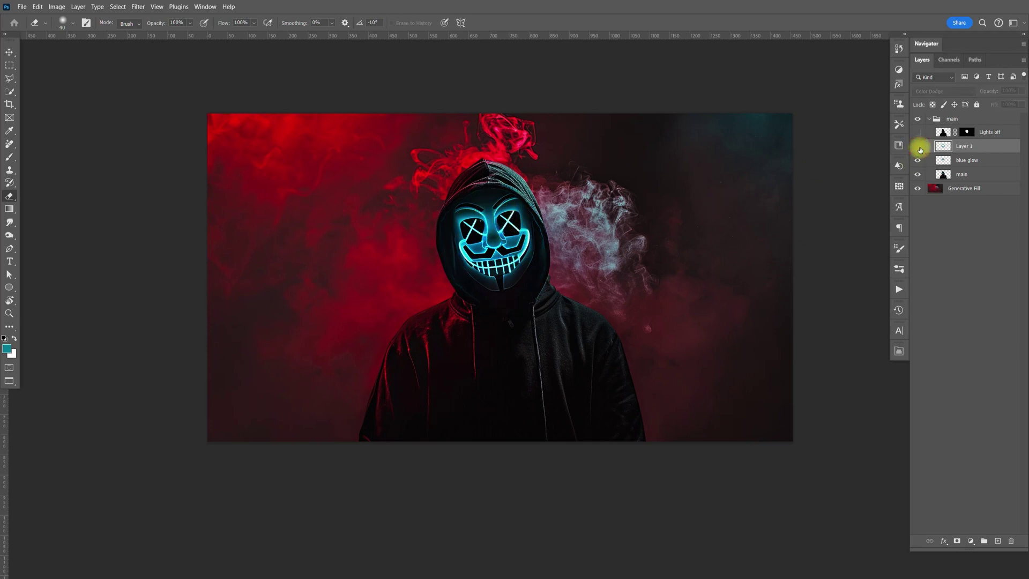
left_click(919, 147)
left_click(919, 150)
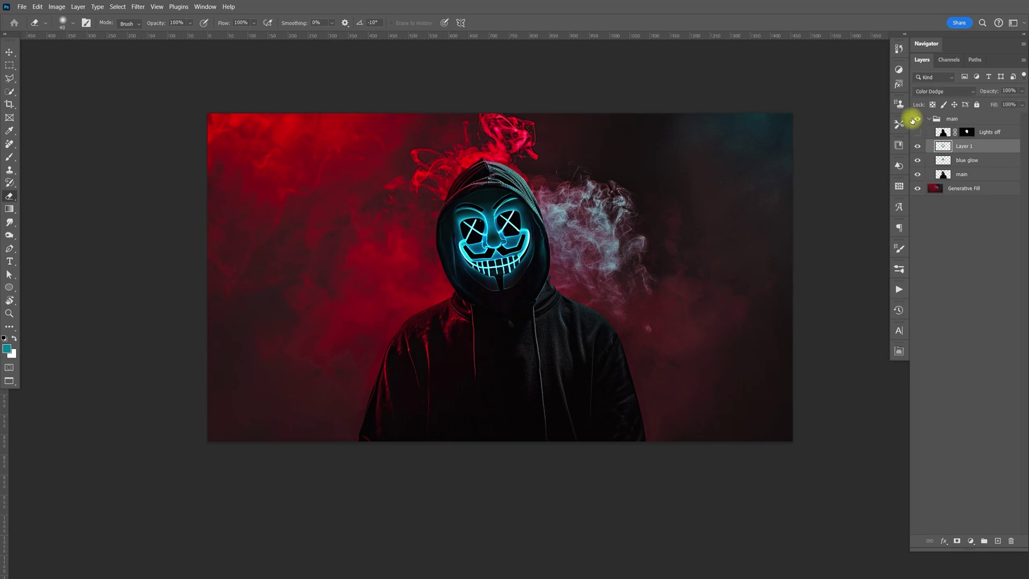
key("ctrl+equal")
mouse_move(712, 239)
left_mouse_down()
mouse_move(651, 217)
mouse_move(655, 257)
left_mouse_up()
left_click(919, 147)
left_click(919, 148)
left_click(919, 148)
left_click(919, 148)
left_click(918, 149)
left_click(918, 162)
left_click(918, 161)
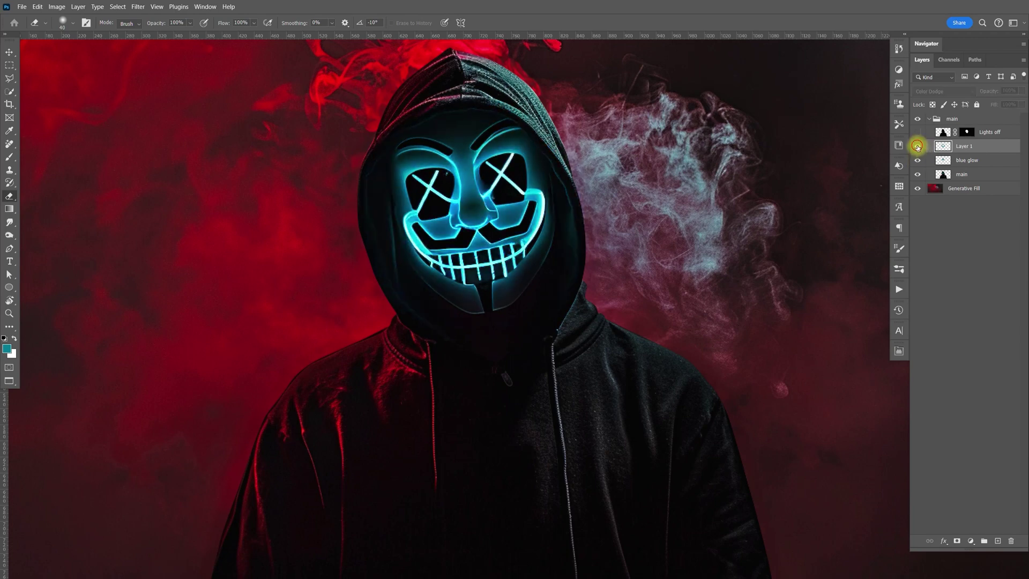
Step: Make the hood glow layer visible and rename it blue glow hoodie
left_click(918, 146)
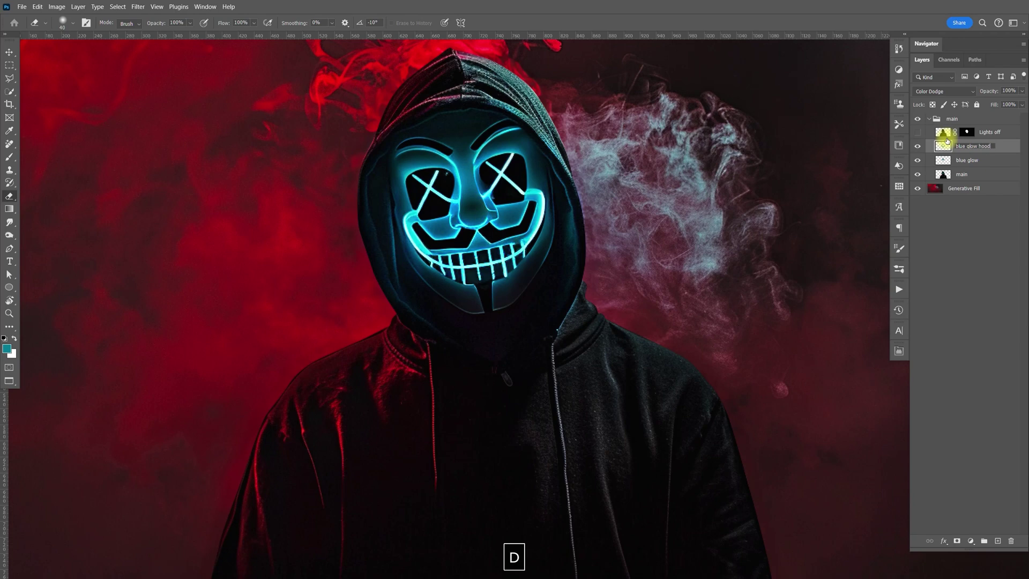
key("Return")
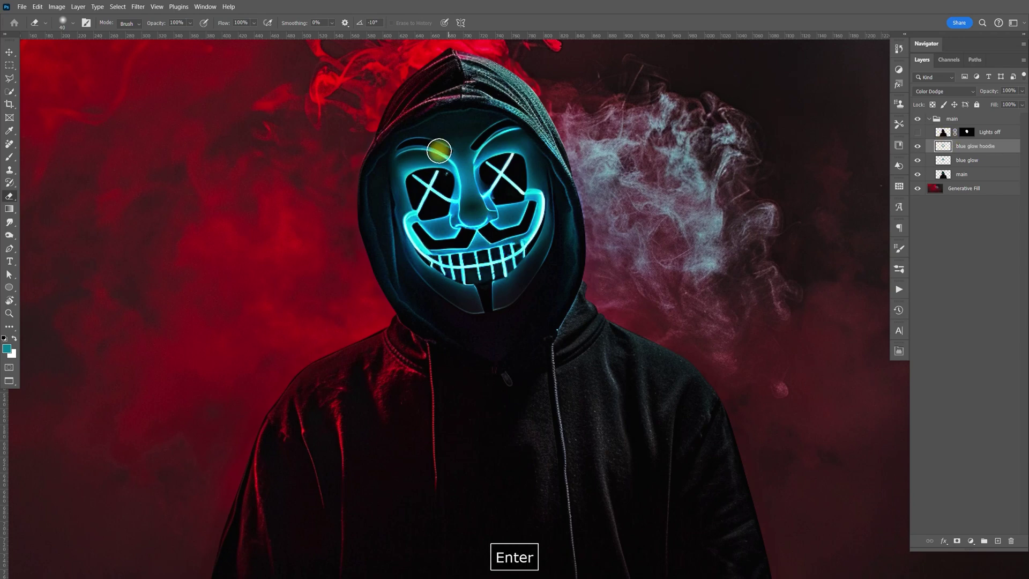
key("ctrl+1")
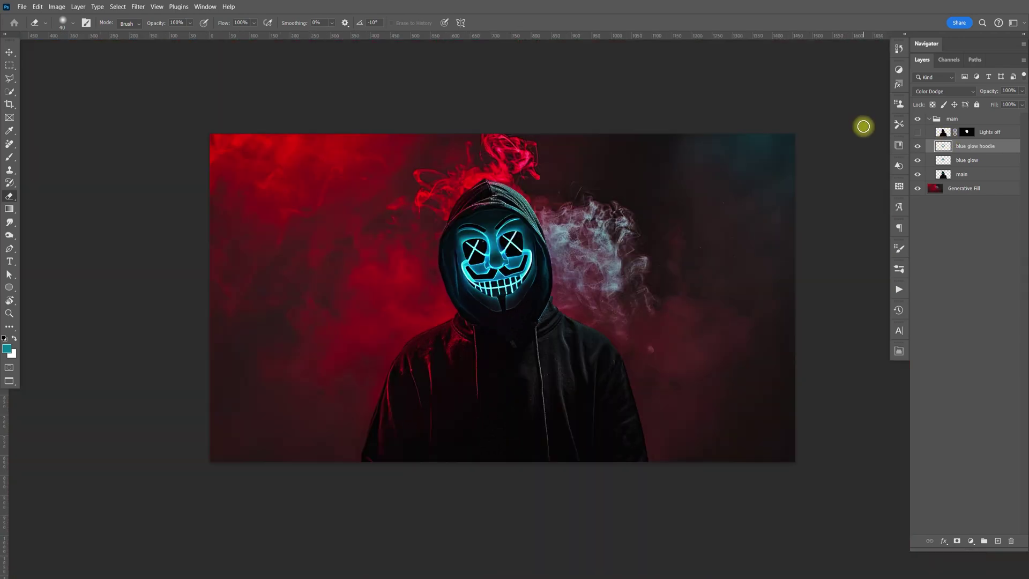
Step: Toggle the Lights off, blue glow and blue glow hoodie layers to check each one's effect on the figure
left_click(920, 133)
left_click(920, 133)
left_click(920, 133)
left_click(920, 133)
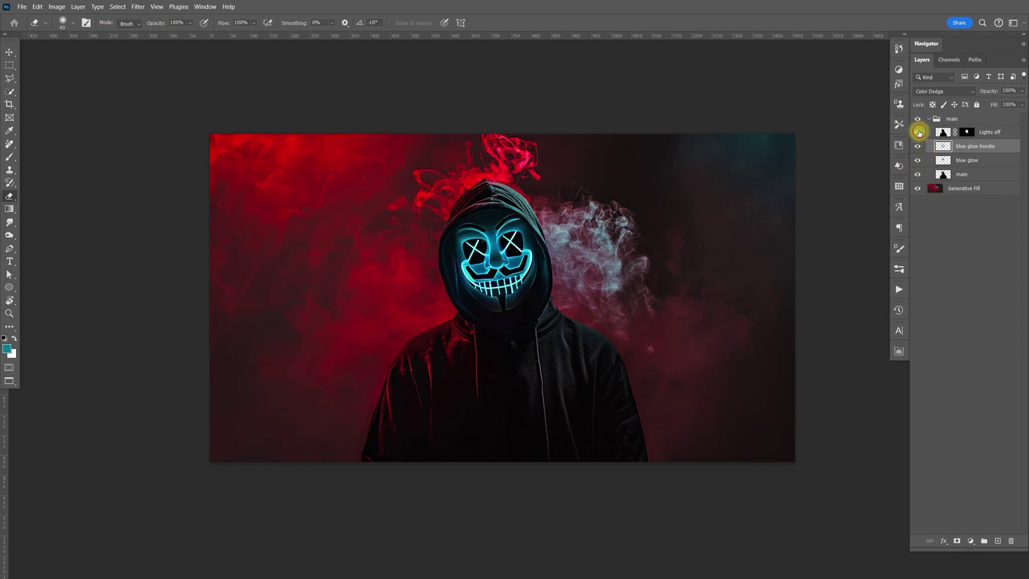
left_click(920, 133)
left_click(920, 133)
left_click(918, 161)
left_click(918, 160)
left_click(917, 147)
left_click(917, 147)
Step: Erase the spilled blue glow along the hood edge beside the collar on the blue glow hoodie layer with a 10 px eraser
key("z")
left_click_drag(542, 317, 536, 285)
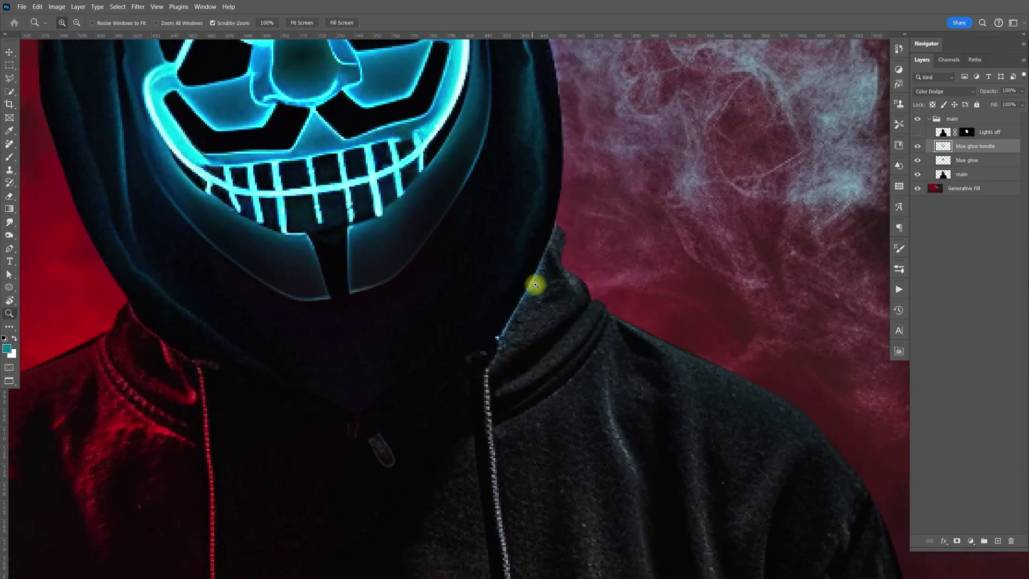
left_click(919, 147)
key("e")
key("bracketleft")
key("bracketleft")
key("bracketleft")
key("bracketleft")
mouse_move(536, 293)
left_mouse_down()
mouse_move(525, 306)
mouse_move(563, 234)
mouse_move(591, 261)
left_mouse_up()
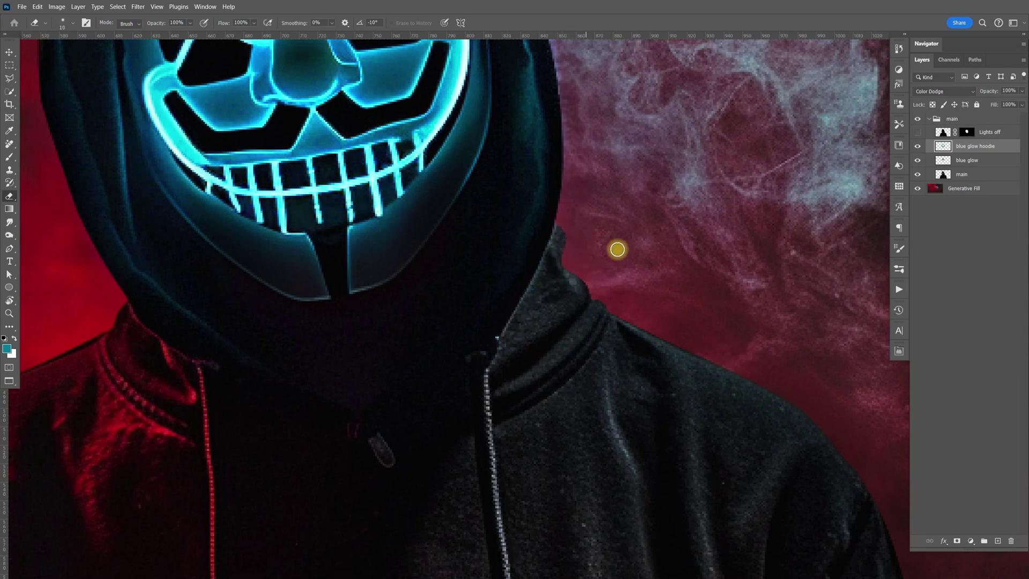
Step: Toggle the Lights off layer to compare the lit and unlit mask, leaving the layer visible
left_click(919, 132)
left_click(918, 133)
left_click(918, 134)
left_click(919, 134)
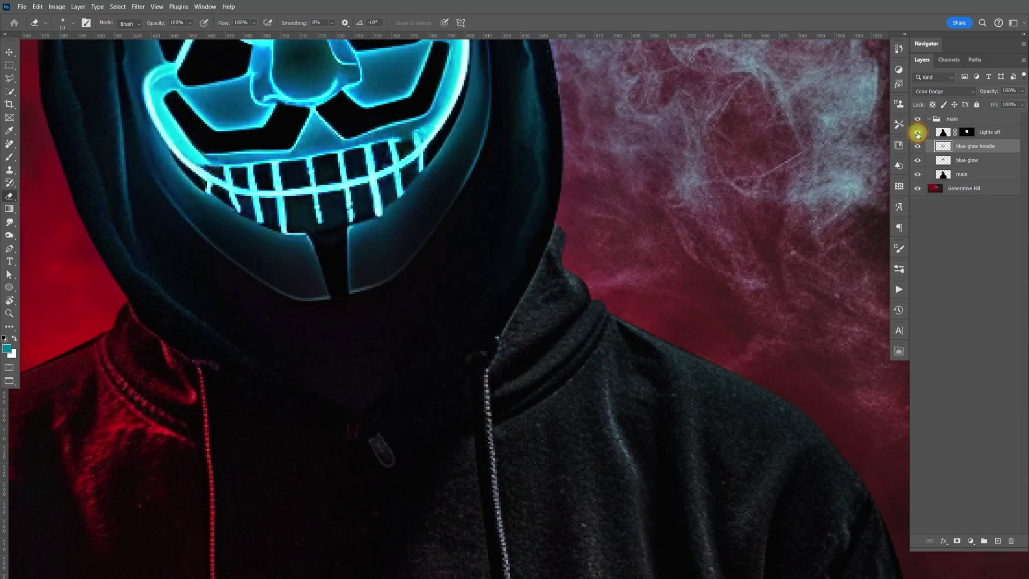
left_click(918, 136)
key("ctrl+0")
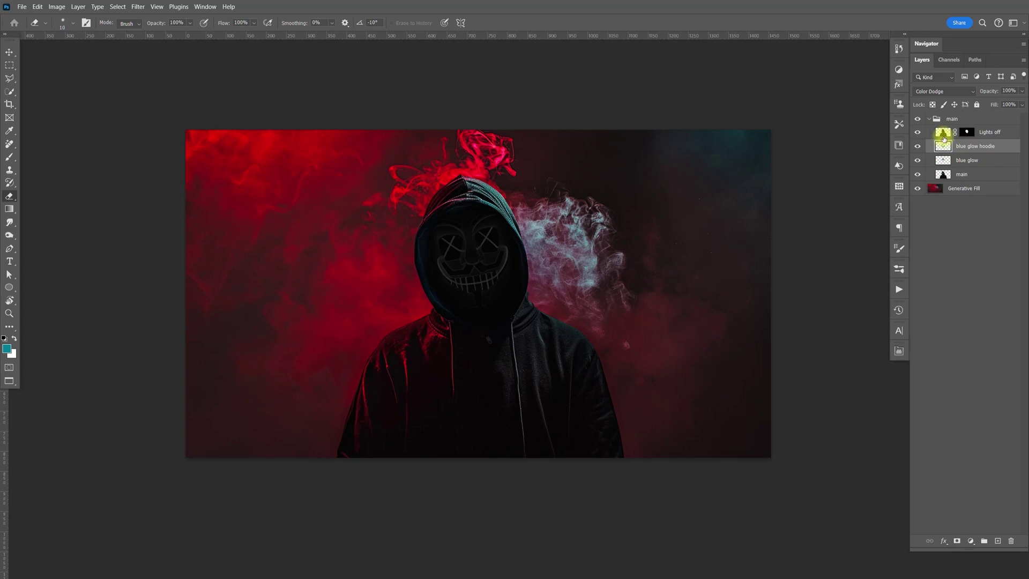
Step: Paint white on the Lights off layer mask along the inner hood to cover the remaining blue glow
left_click(946, 138)
key("z")
left_click_drag(452, 294, 493, 312)
key("space")
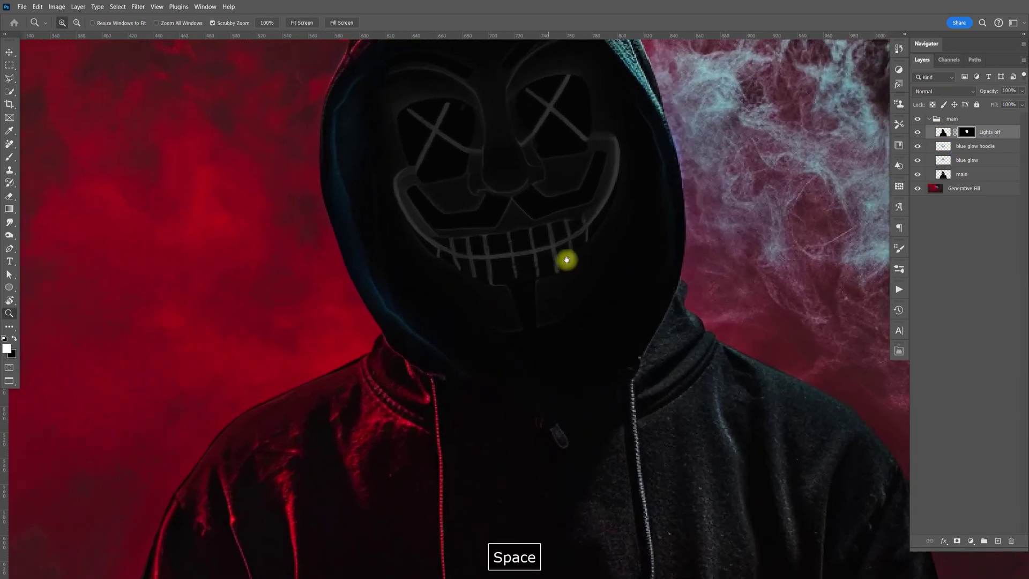
left_click_drag(563, 260, 401, 253)
key("b")
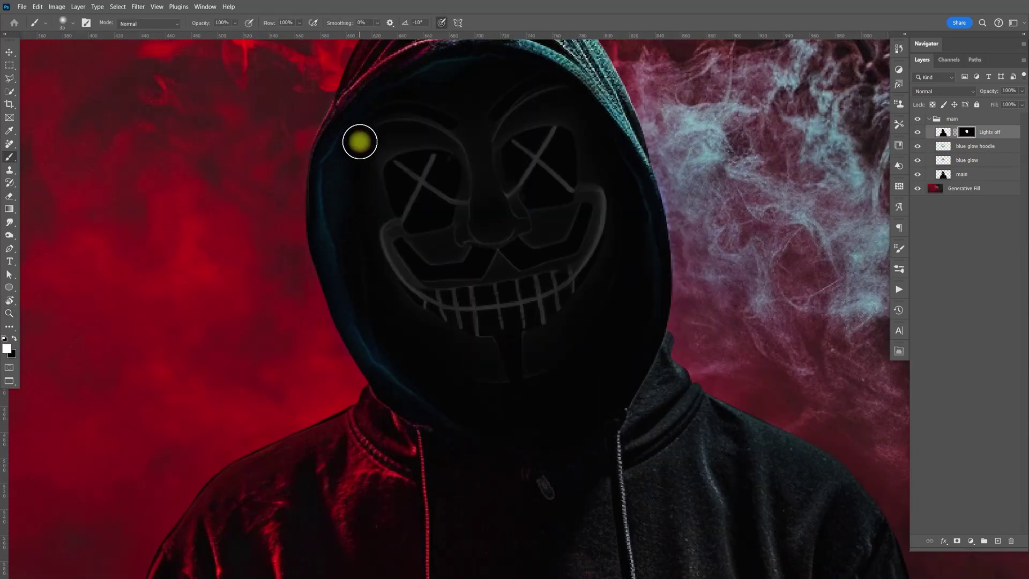
mouse_move(351, 166)
left_mouse_down()
mouse_move(343, 207)
mouse_move(379, 319)
mouse_move(448, 393)
mouse_move(621, 268)
mouse_move(623, 214)
mouse_move(608, 170)
mouse_move(628, 218)
mouse_move(524, 117)
mouse_move(434, 94)
mouse_move(397, 105)
mouse_move(469, 78)
mouse_move(487, 79)
mouse_move(411, 163)
mouse_move(400, 299)
left_mouse_up()
Step: Toggle the Lights off layer to check the darkened hood, and apply its layer mask
left_click(918, 131)
left_click(919, 130)
left_click(919, 131)
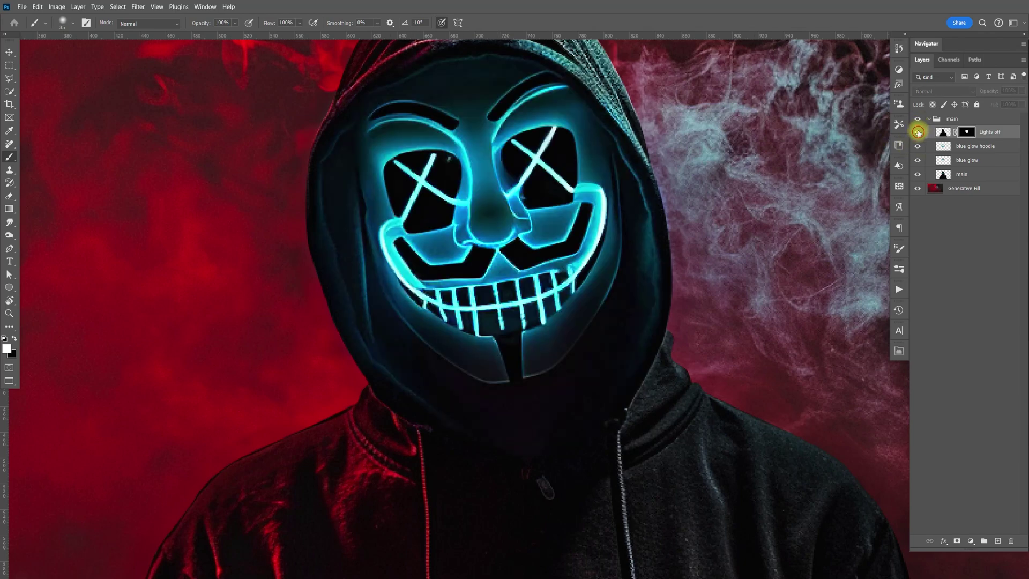
left_click(919, 133)
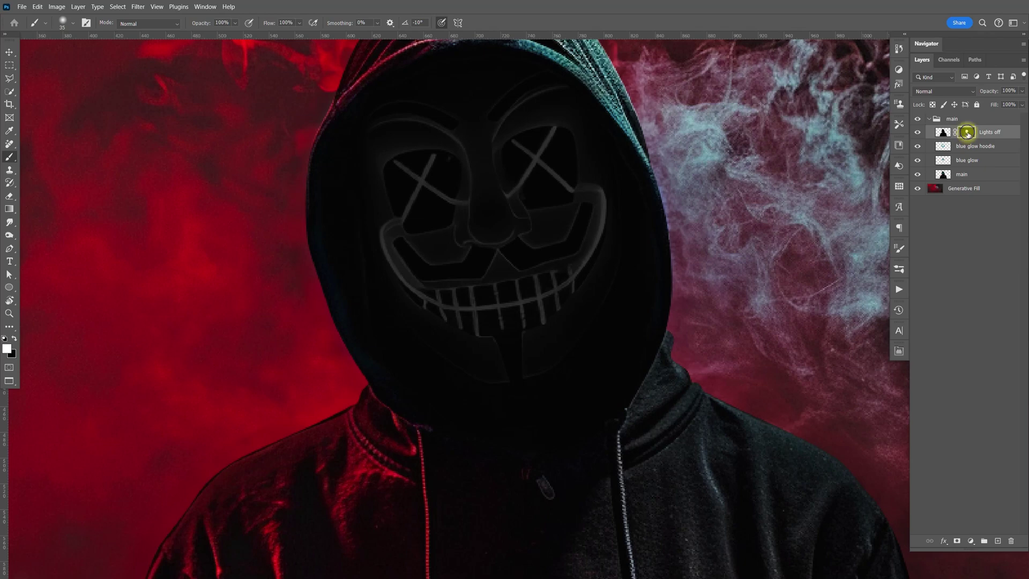
right_click(968, 132)
left_click(967, 160)
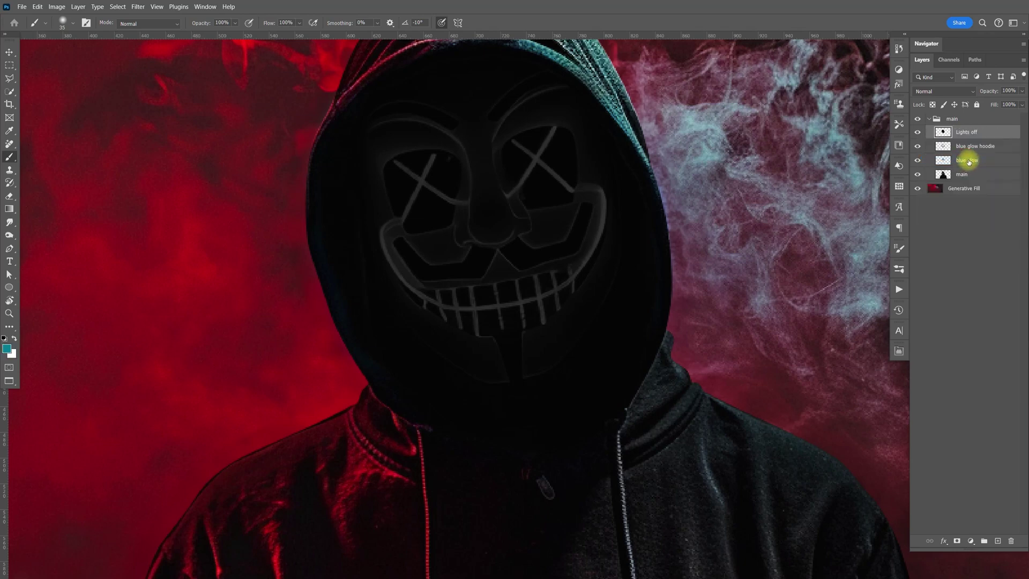
Step: Toggle the main group's visibility to compare the full image with and without the figure
key("v")
key("ctrl+minus")
key("ctrl+minus")
left_click(920, 121)
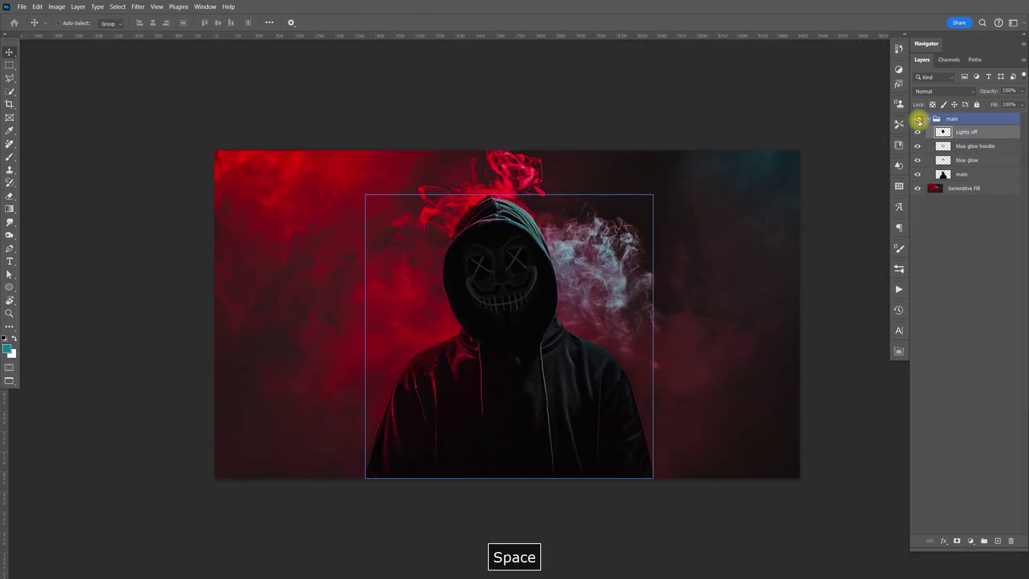
left_click(918, 119)
left_click(919, 119)
Step: Rename the Generative Fill layer as BG
left_click(968, 188)
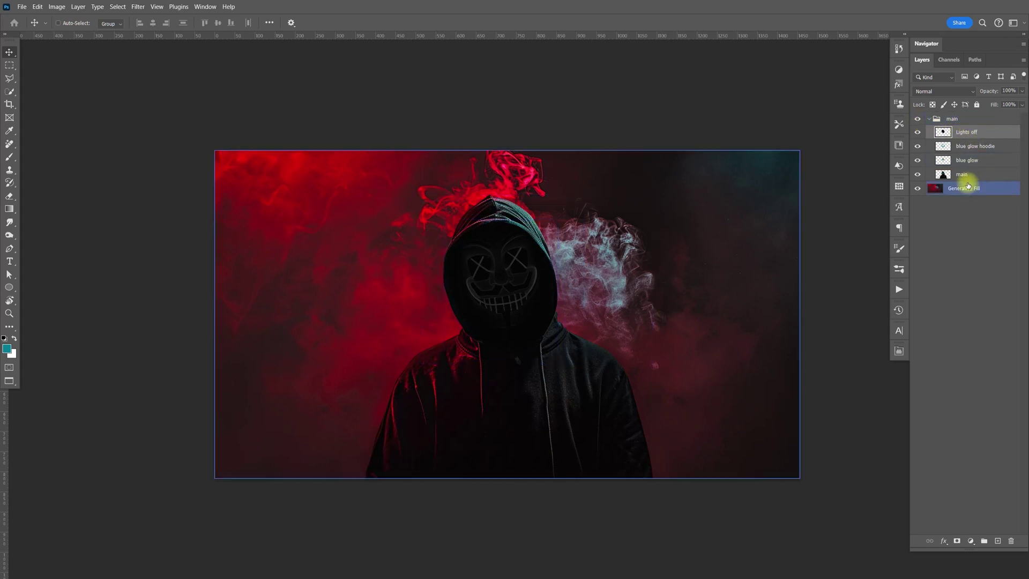
left_click(962, 188)
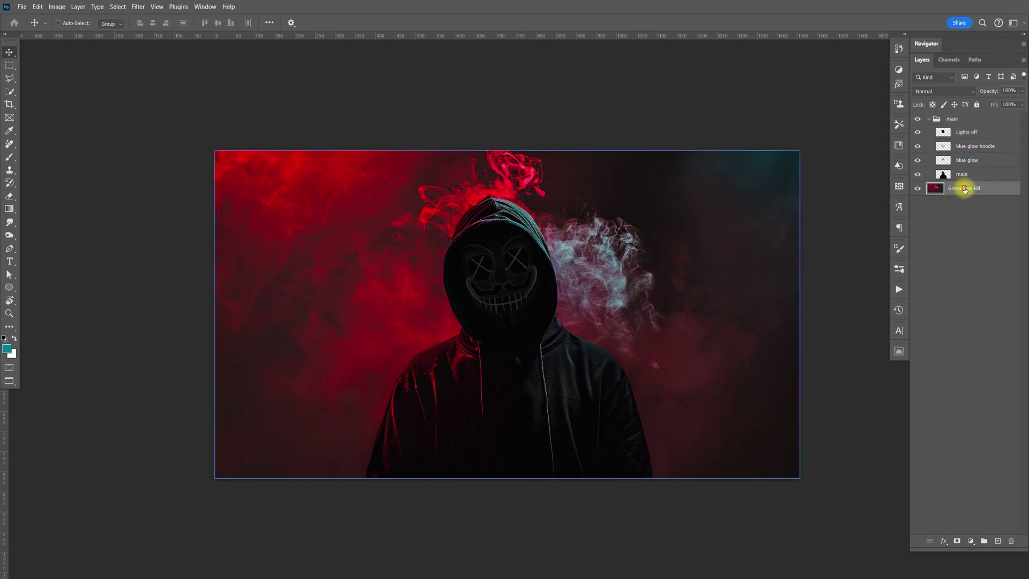
type("BG")
key("Return")
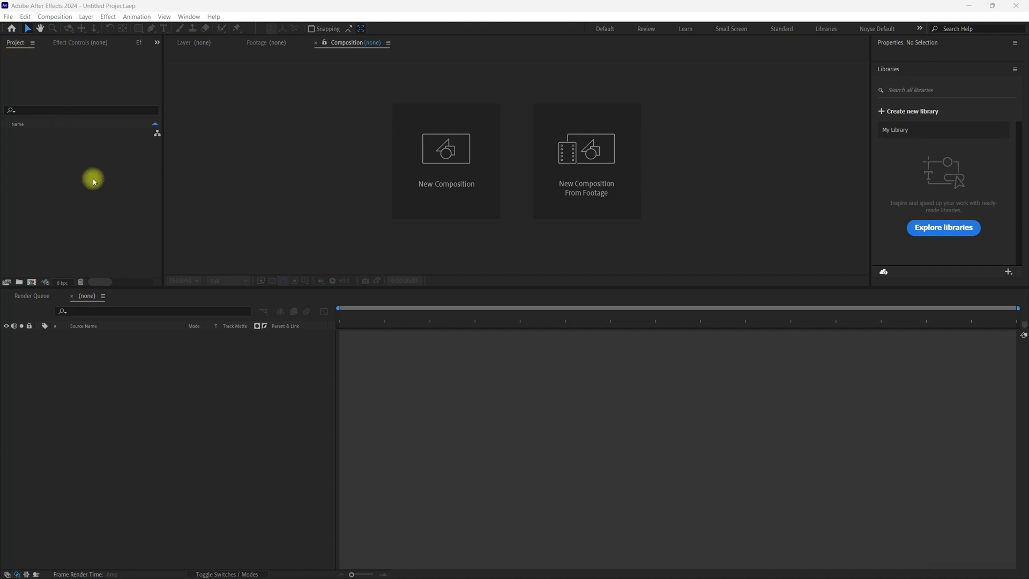
Step: In After Effects, import Neon Mask.psd as Composition - Retain Layer Sizes with Editable Layer Styles, and open the Neon Mask composition
double_click(111, 220)
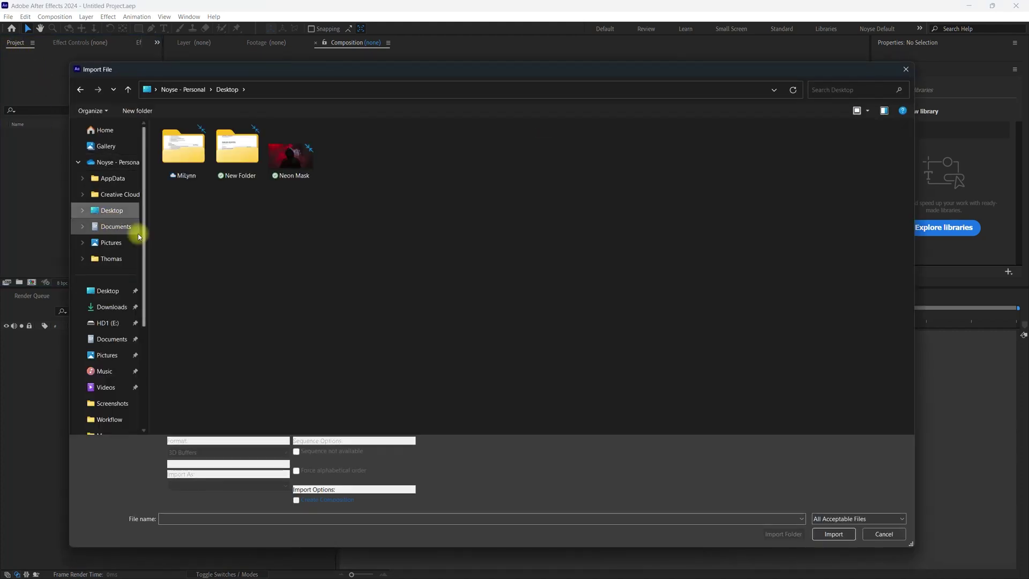
left_click(300, 161)
left_click(832, 526)
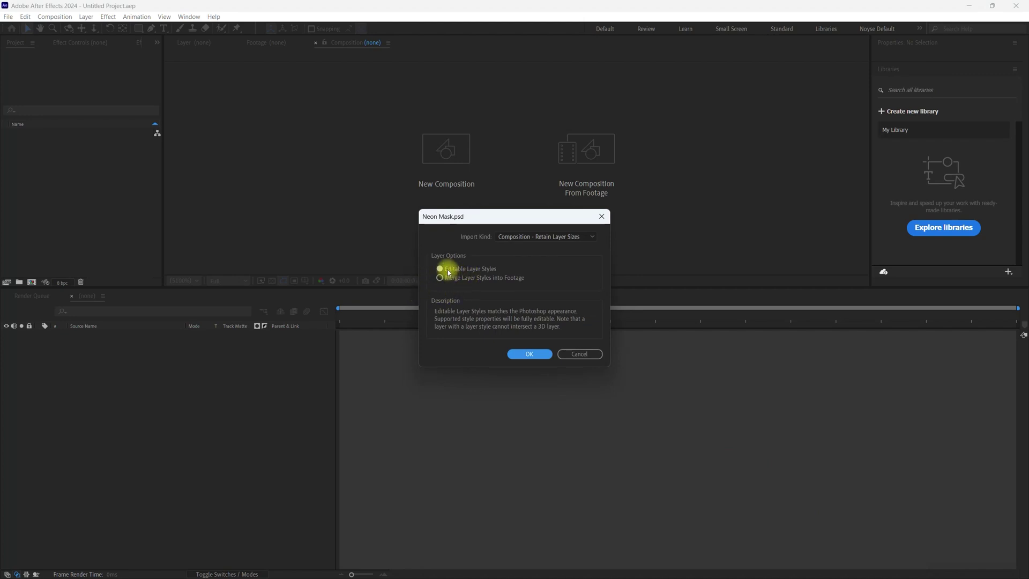
left_click(529, 354)
left_click(25, 137)
double_click(15, 137)
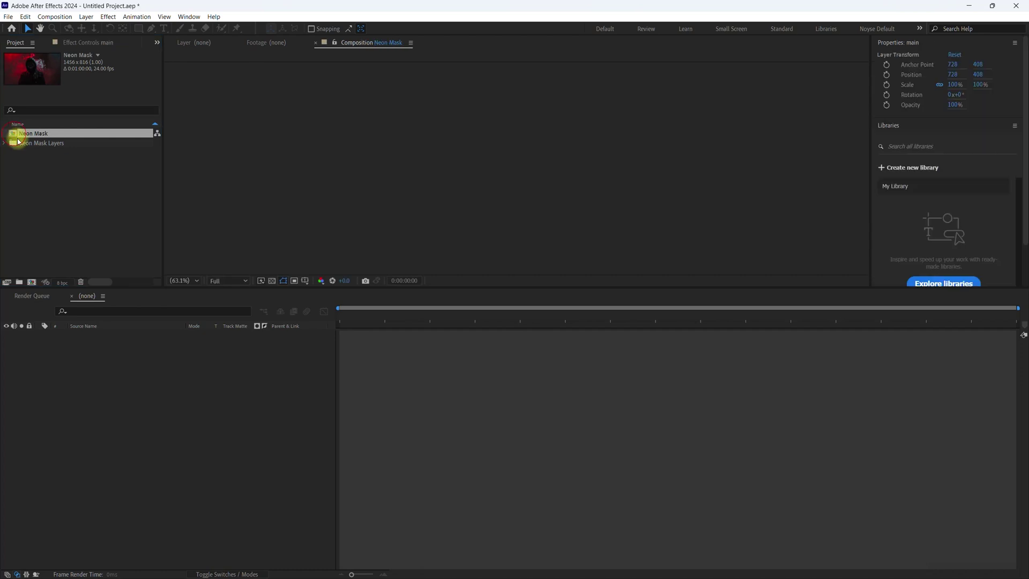
Step: Open the main precomp, return to its start, and toggle layer visibility to review Lights off, blue glow hoodie, blue glow and main
double_click(85, 409)
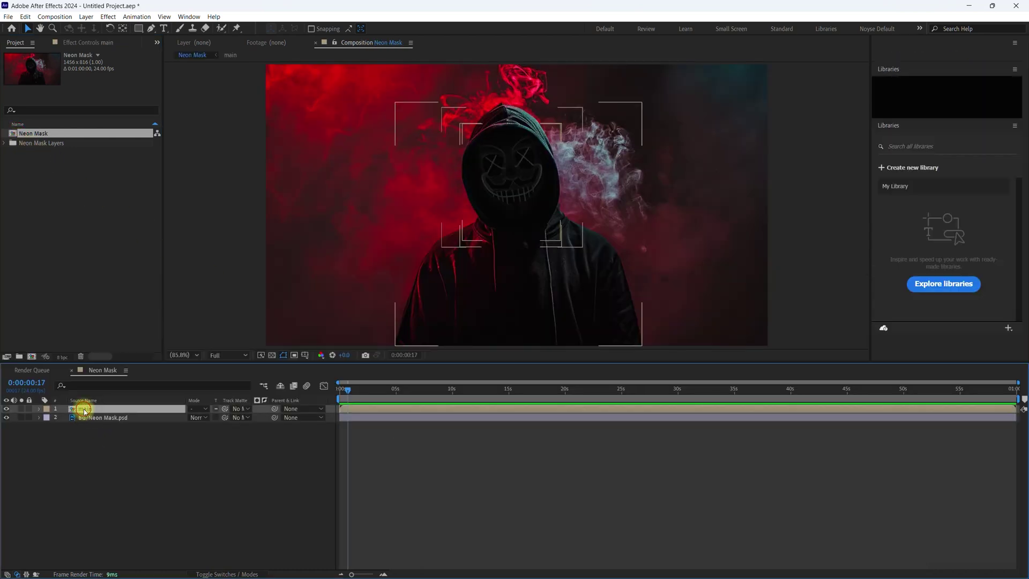
left_click_drag(349, 393, 299, 391)
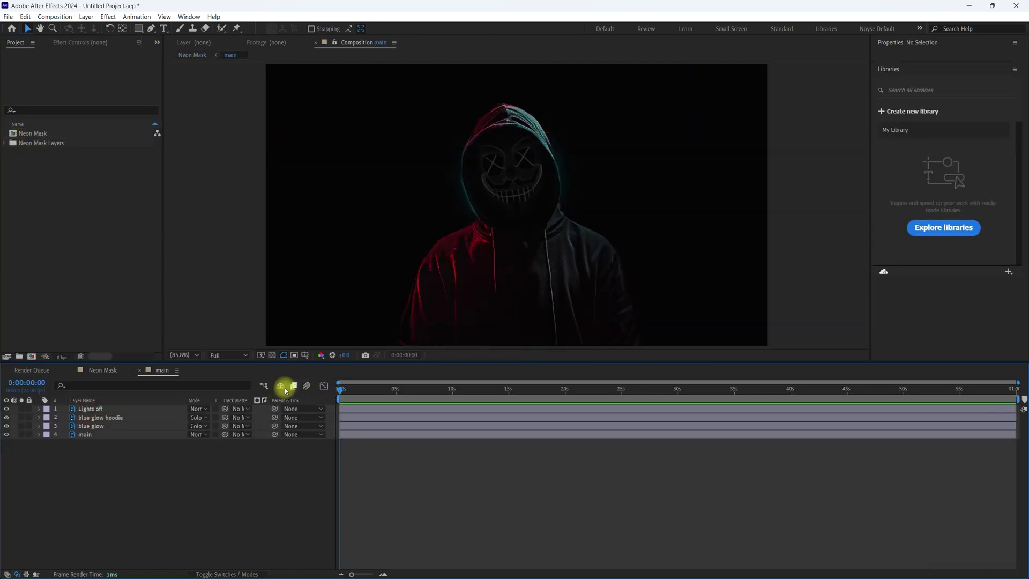
left_click_drag(5, 409, 8, 432)
left_click(7, 434)
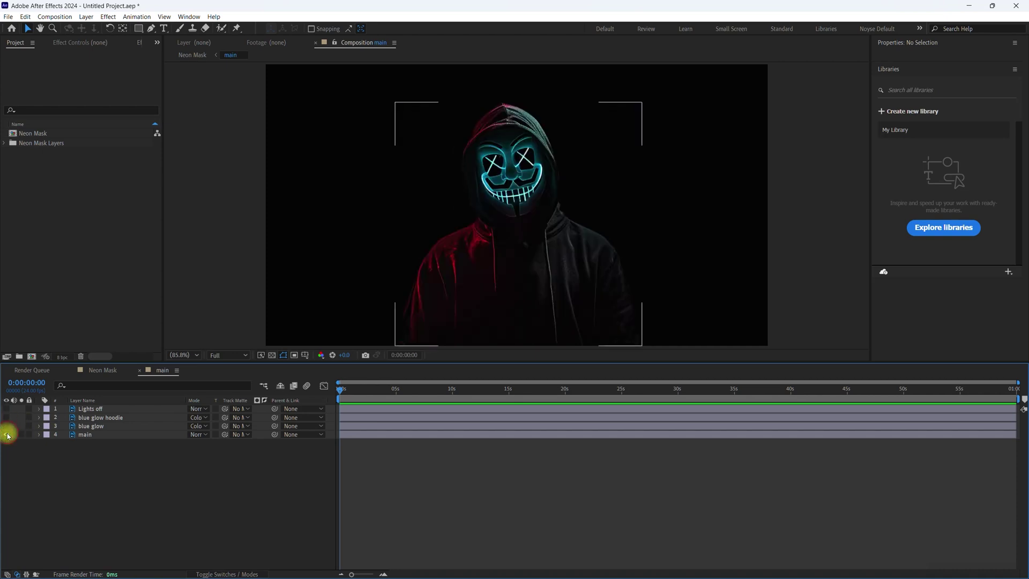
left_click(6, 426)
left_click(7, 417)
left_click(212, 467)
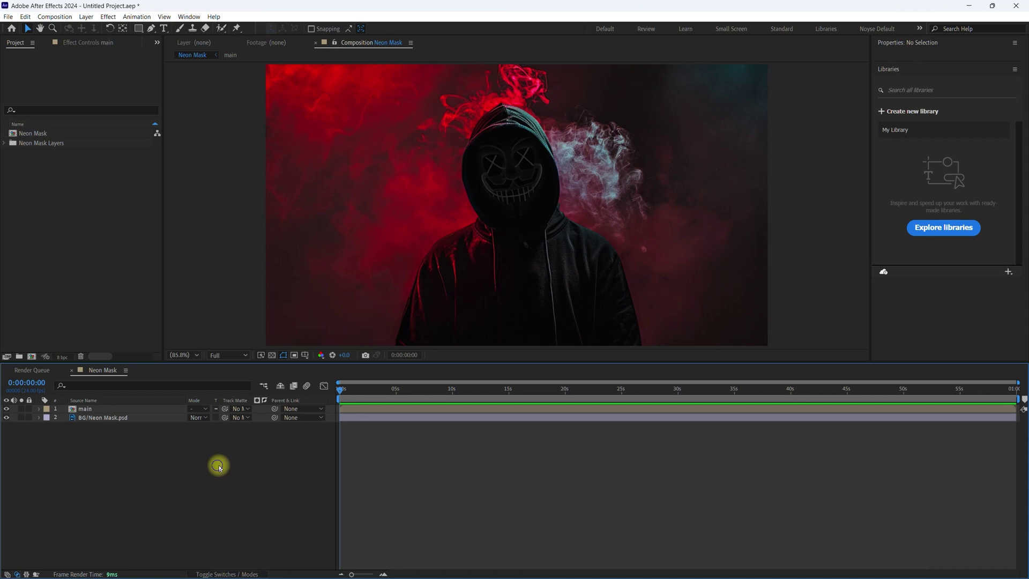
Step: Add a two-node camera named Camera 1 with a 70 mm focal length to the Neon Mask composition
right_click(218, 468)
mouse_move(312, 351)
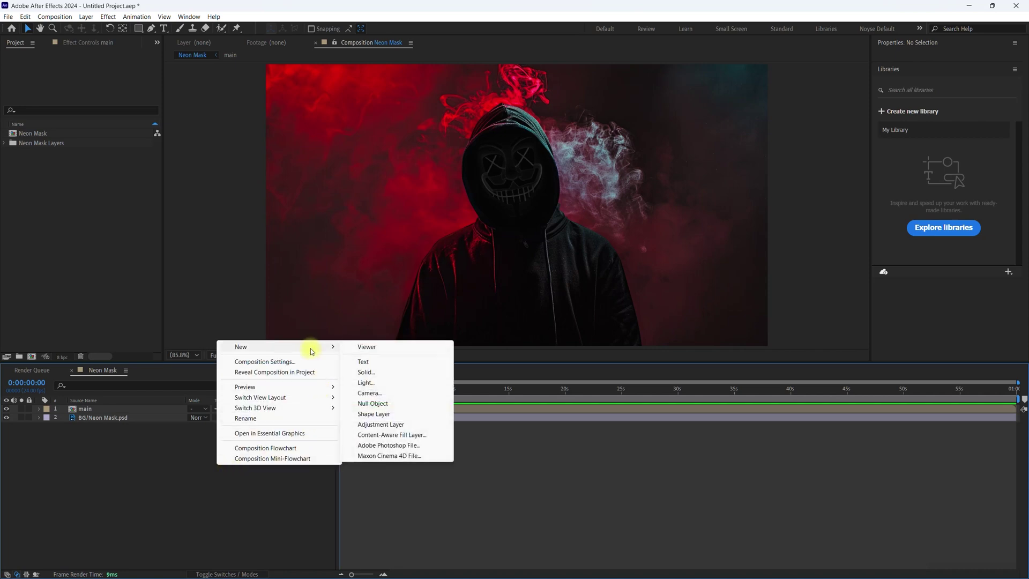
left_click(383, 393)
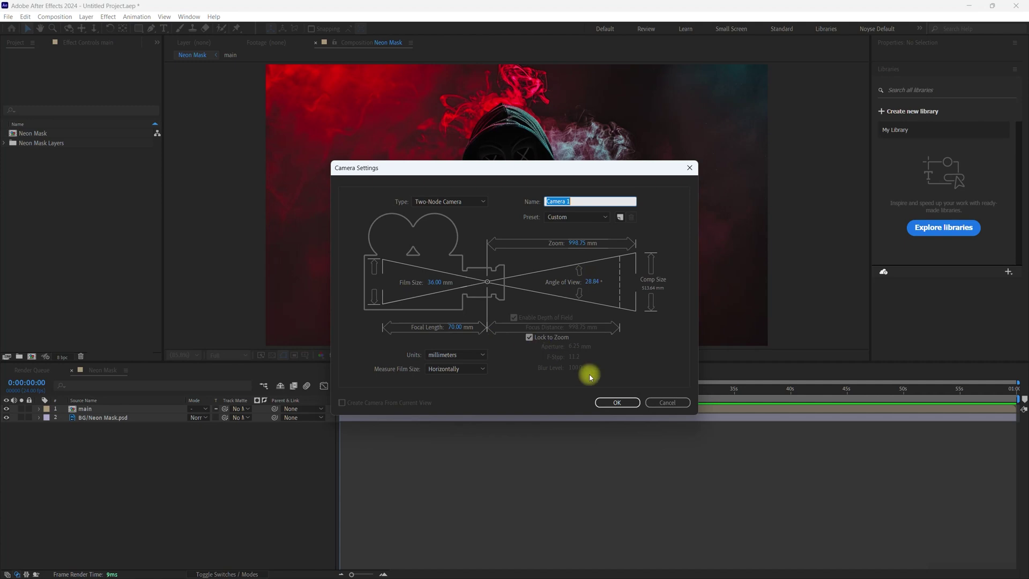
left_click(616, 402)
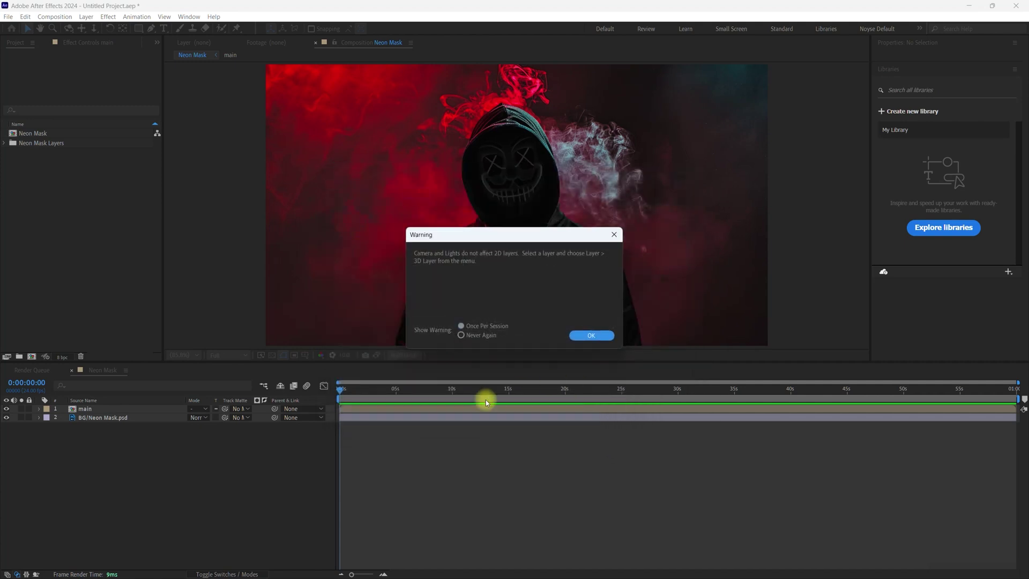
left_click(592, 336)
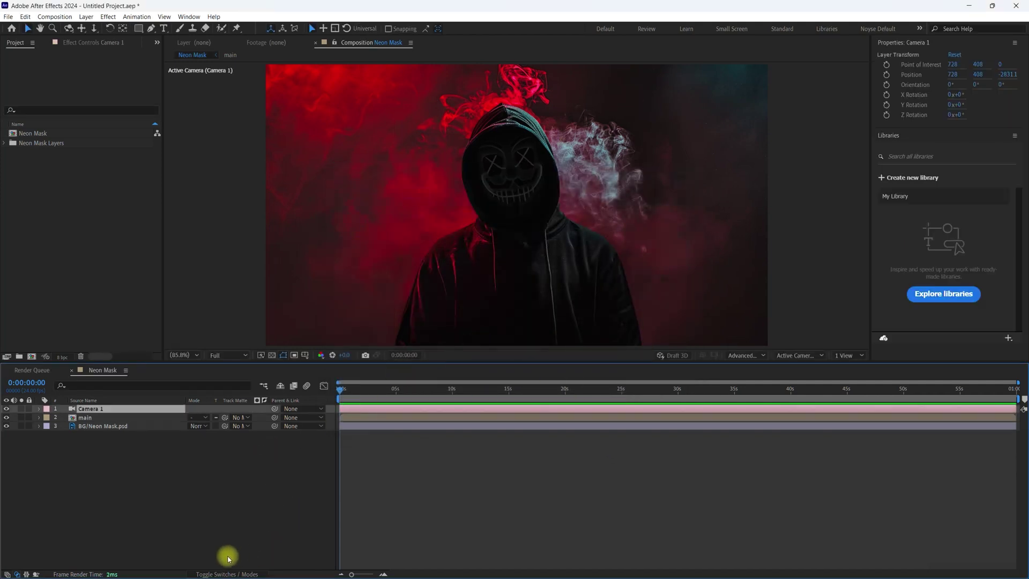
Step: Make the BG/Neon Mask.psd layer 3D, as well as all four layers inside the main precomp
left_click(229, 574)
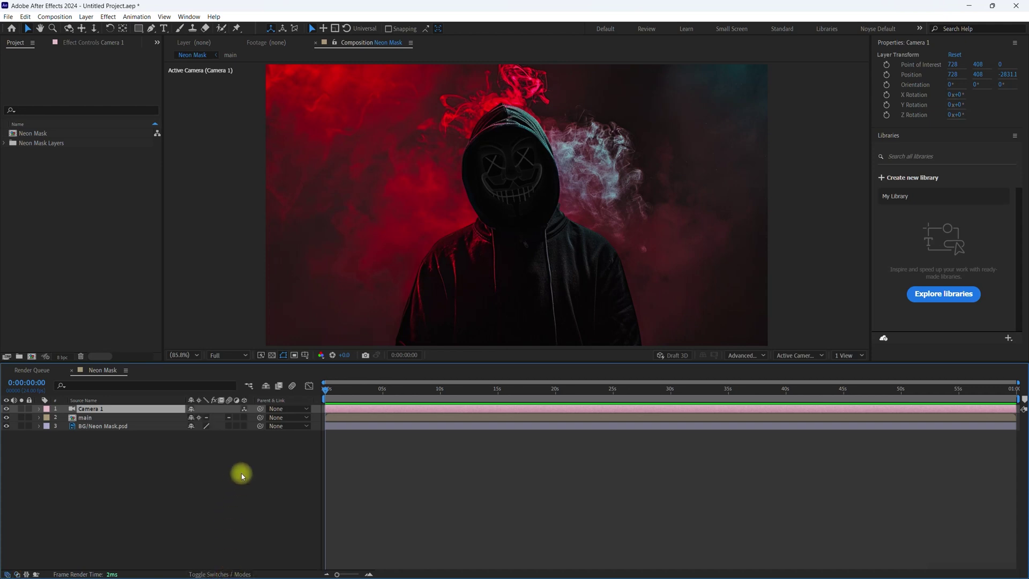
left_click(244, 426)
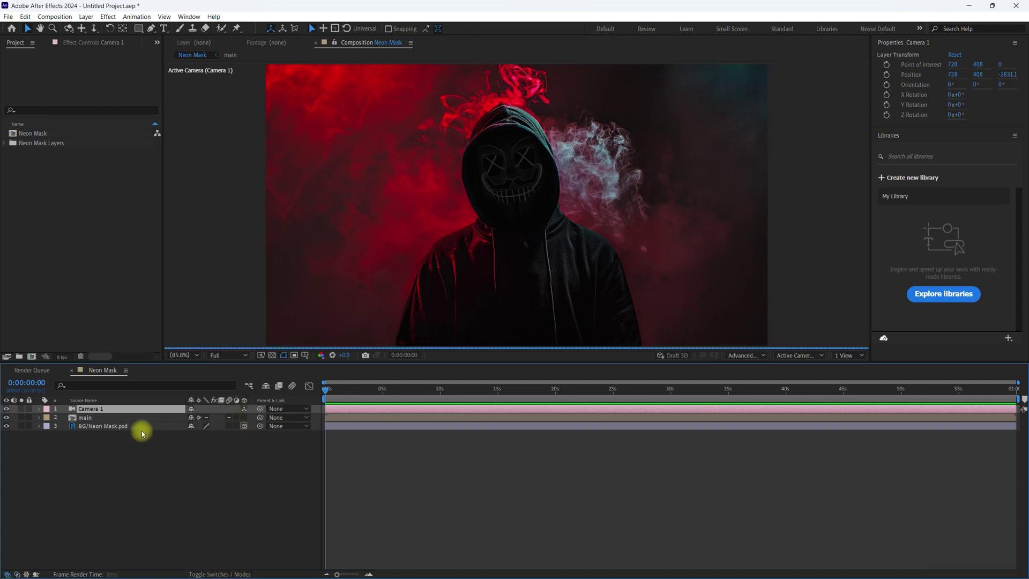
left_click(86, 419)
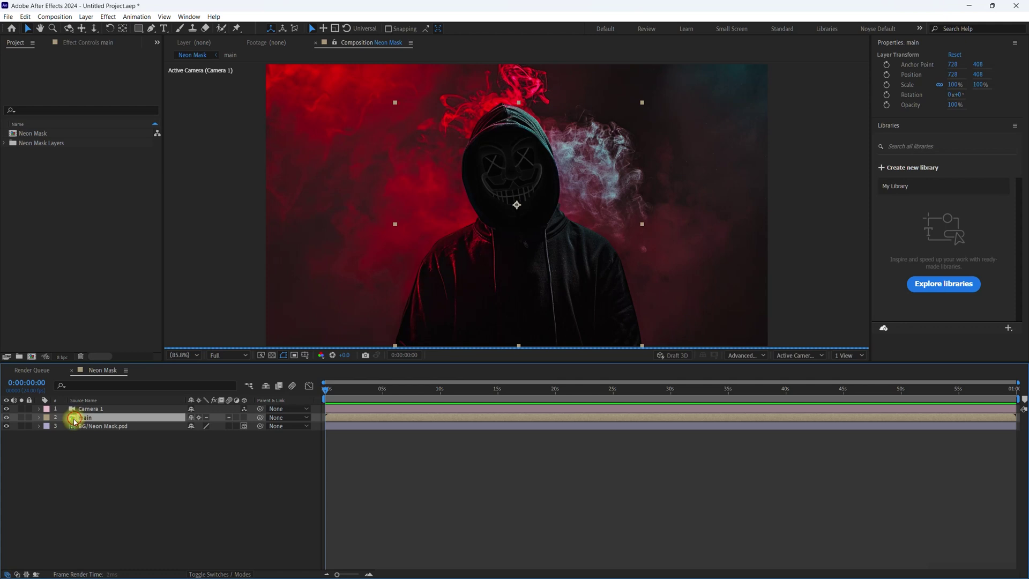
double_click(82, 418)
left_click(252, 572)
left_click(244, 409)
left_click(244, 434)
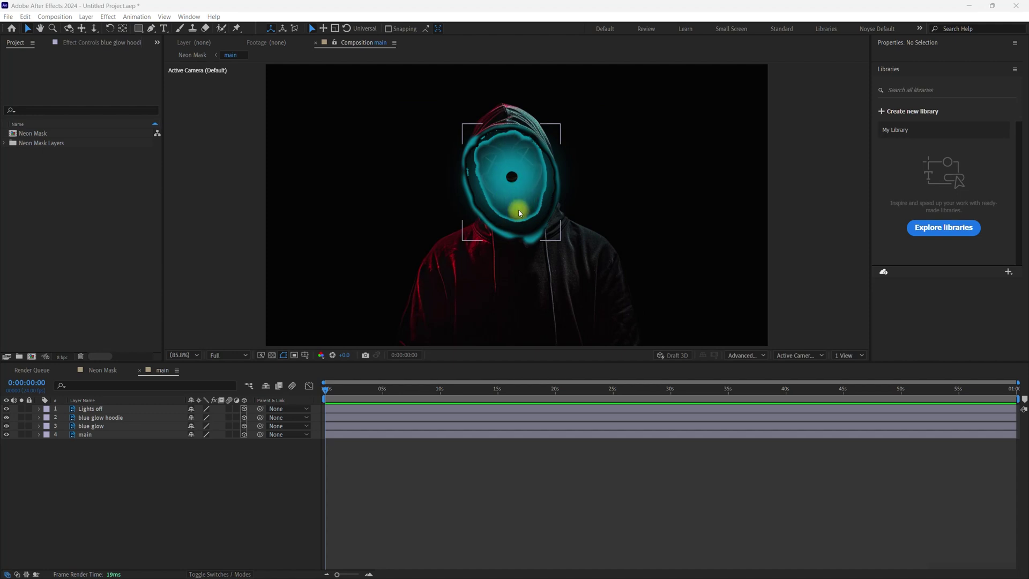
Step: Set the main composition's 3D renderer to Classic 3D
left_click(183, 472)
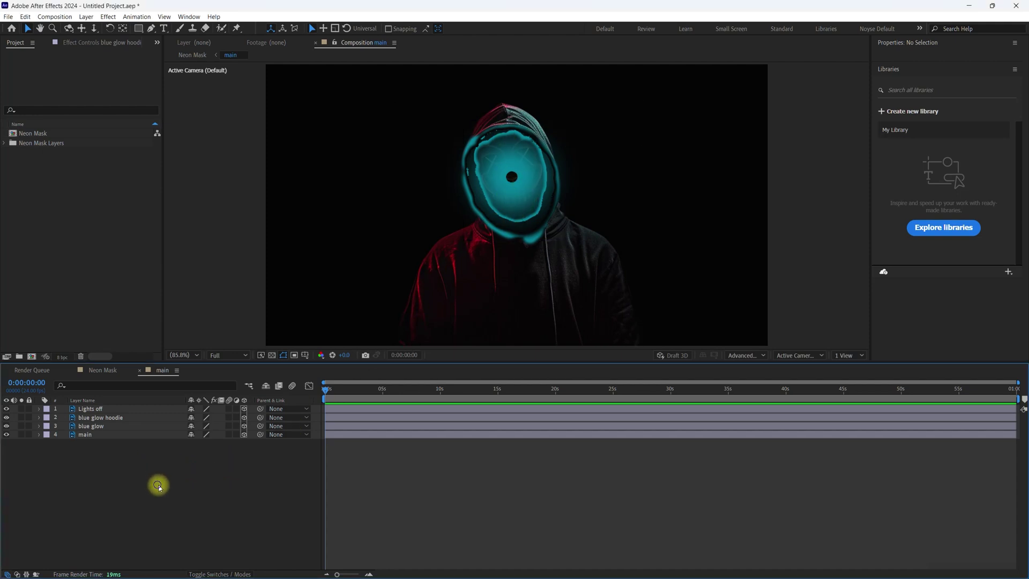
right_click(157, 487)
left_click(245, 383)
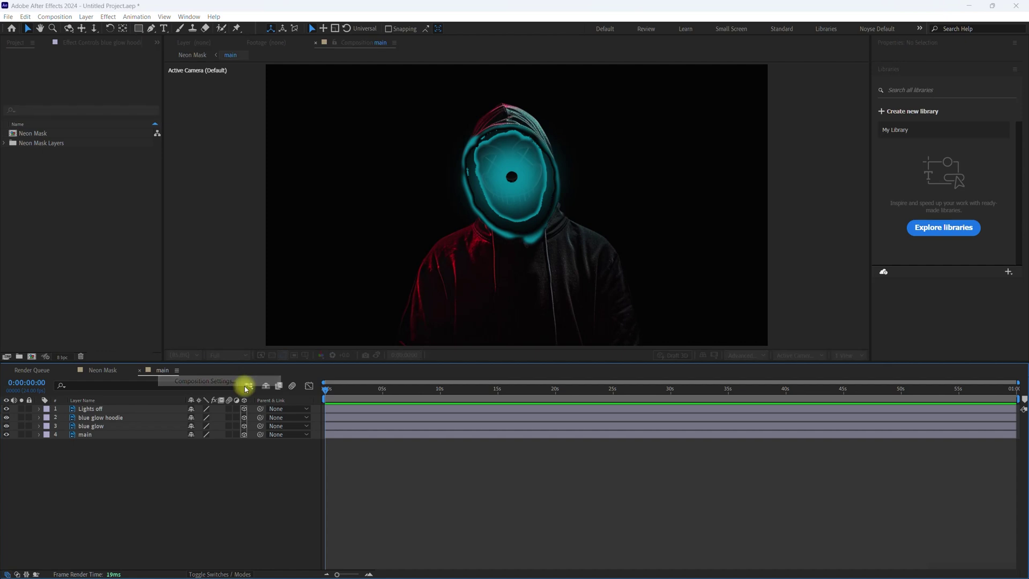
left_click(464, 199)
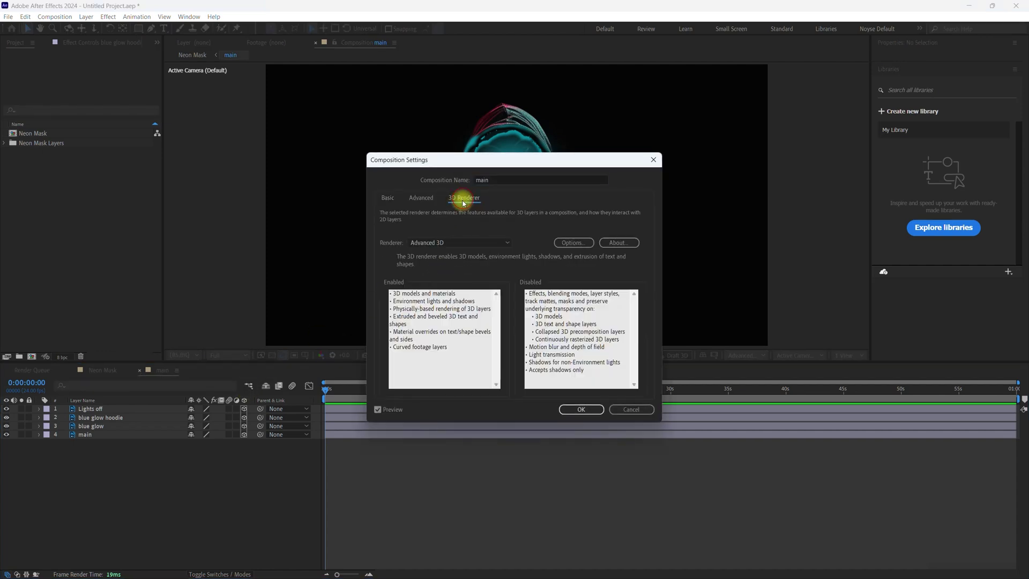
left_click(481, 244)
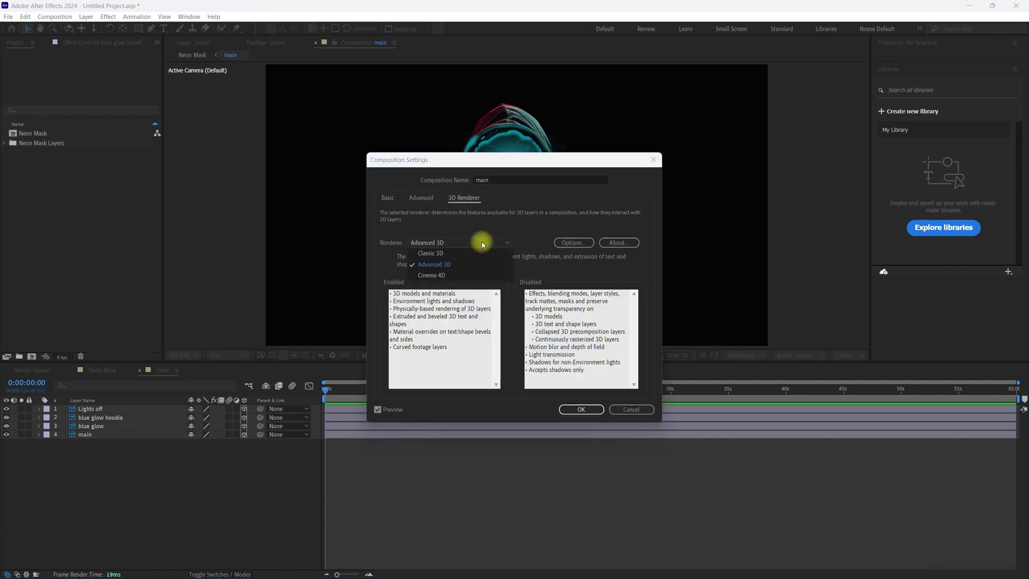
left_click(449, 253)
left_click(581, 410)
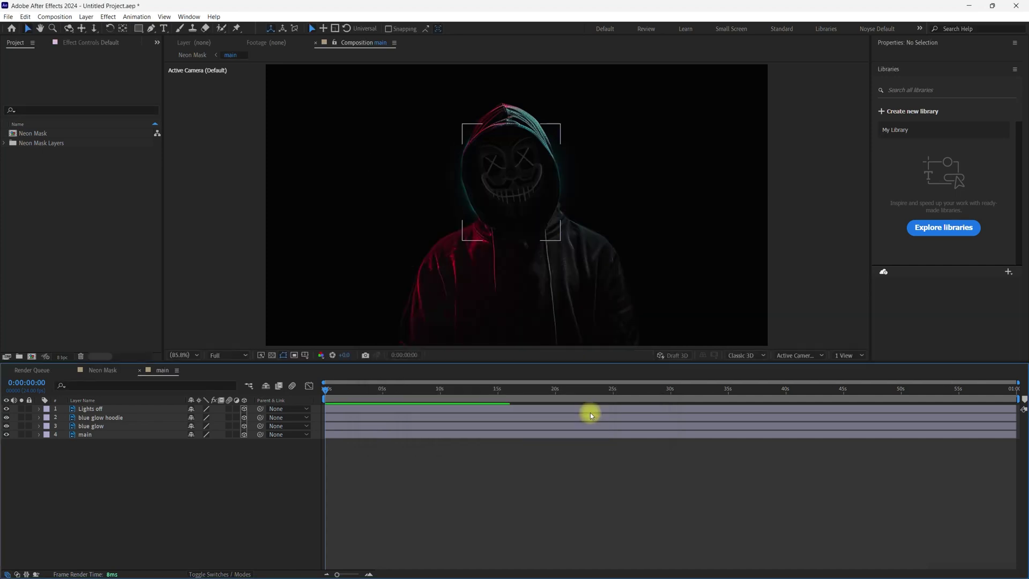
Step: Add the expression wiggle(50,100) to the Lights off layer's Opacity
left_click(221, 574)
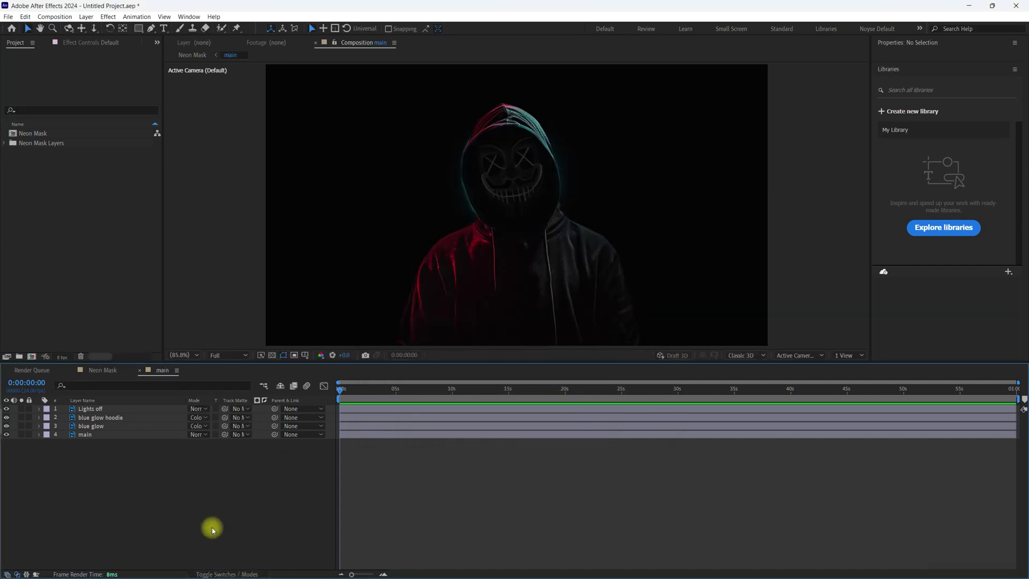
left_click(224, 573)
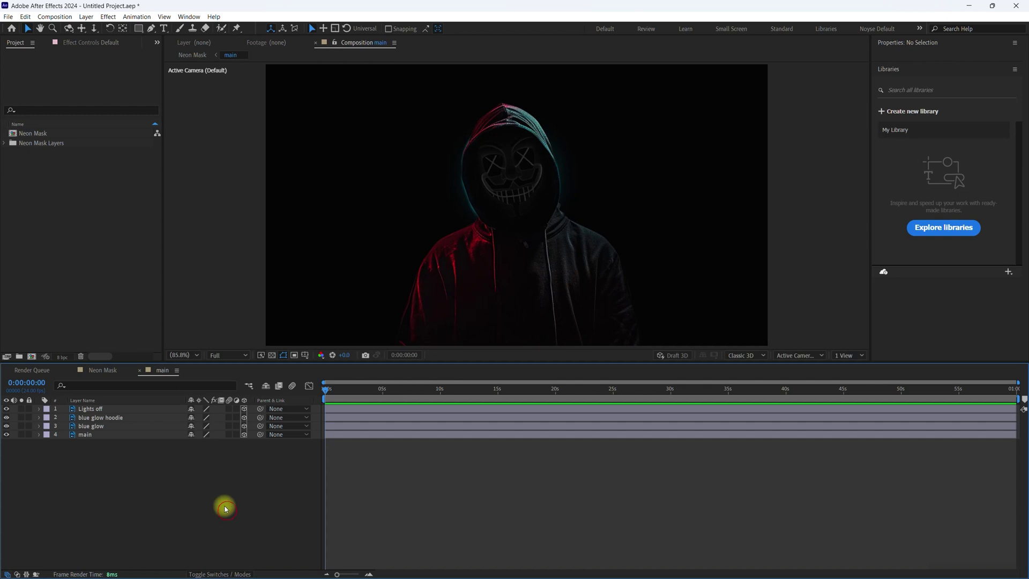
left_click(39, 409)
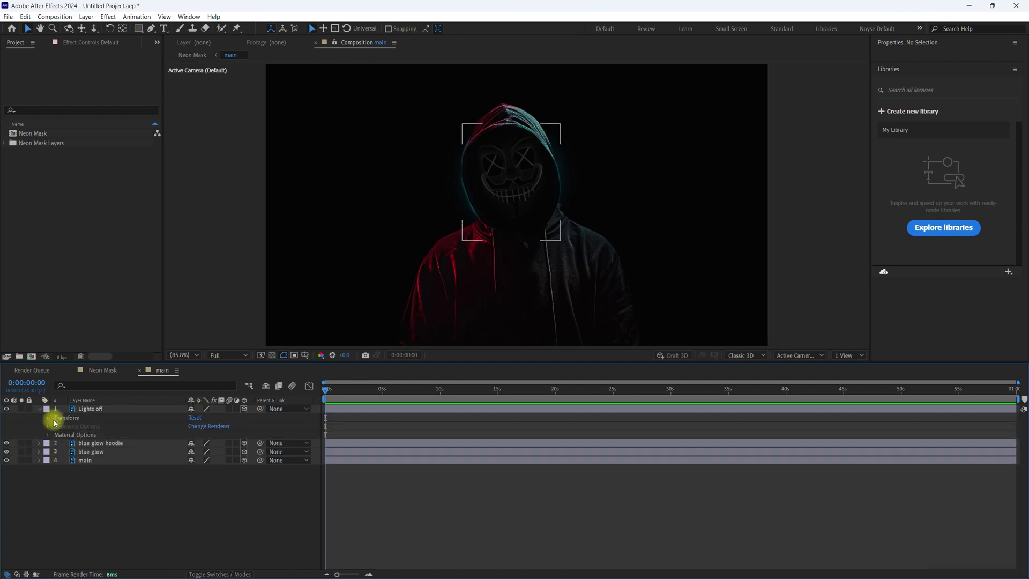
left_click(107, 409)
key("t")
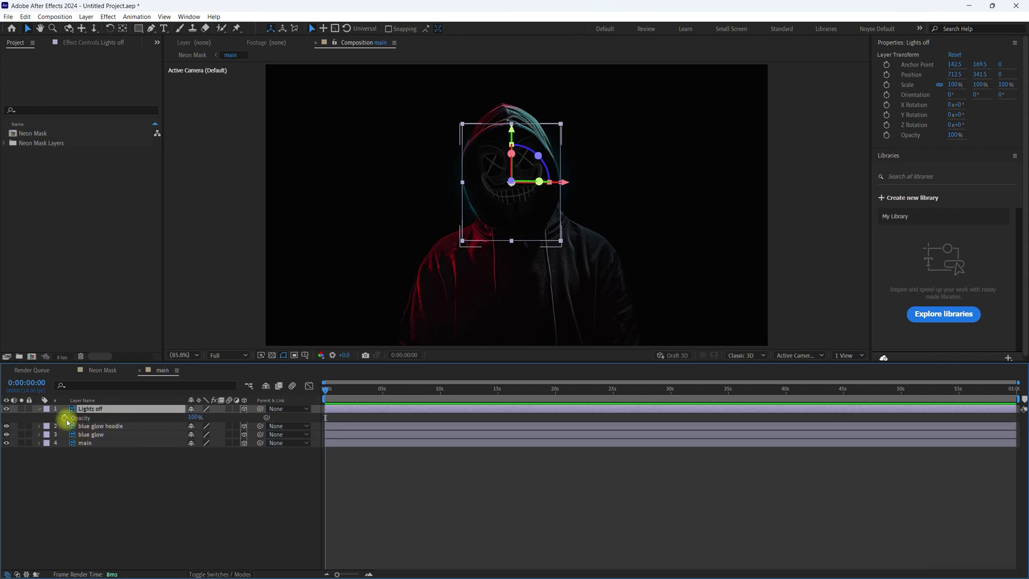
left_click(64, 419, "alt")
left_click(419, 426)
left_click_drag(420, 426, 333, 424)
key("BackSpace")
type("w")
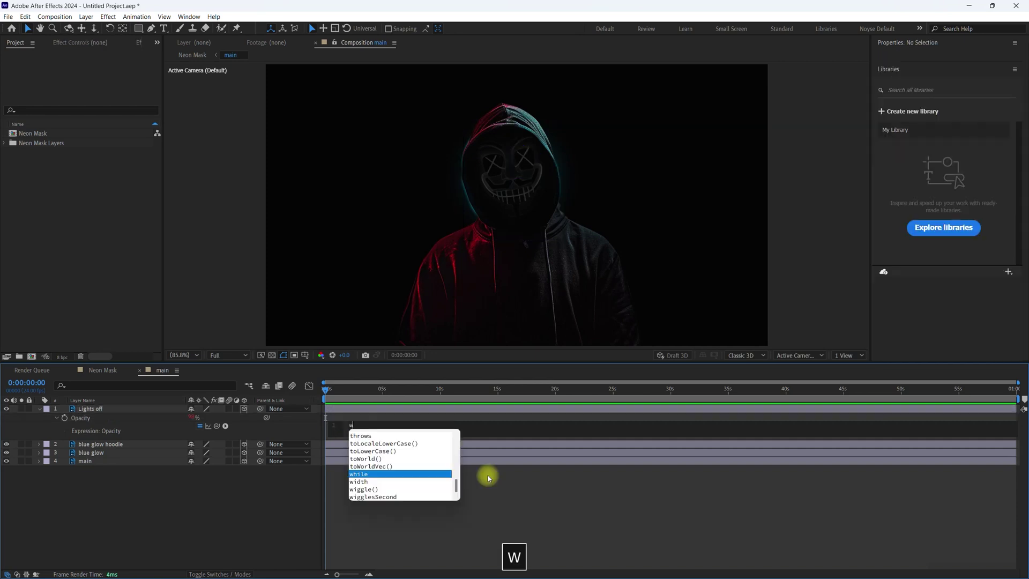
type("iggle")
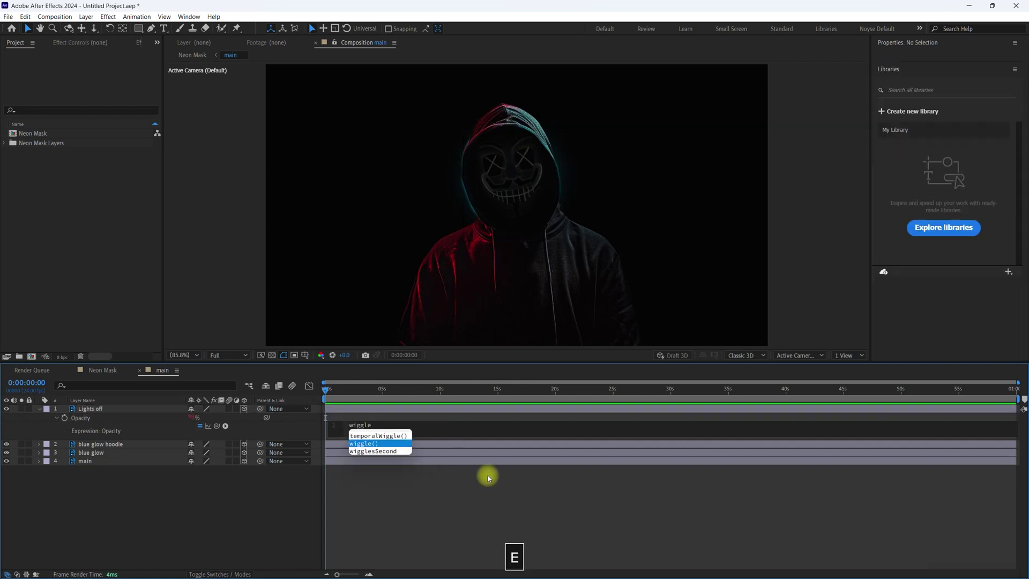
type("(50")
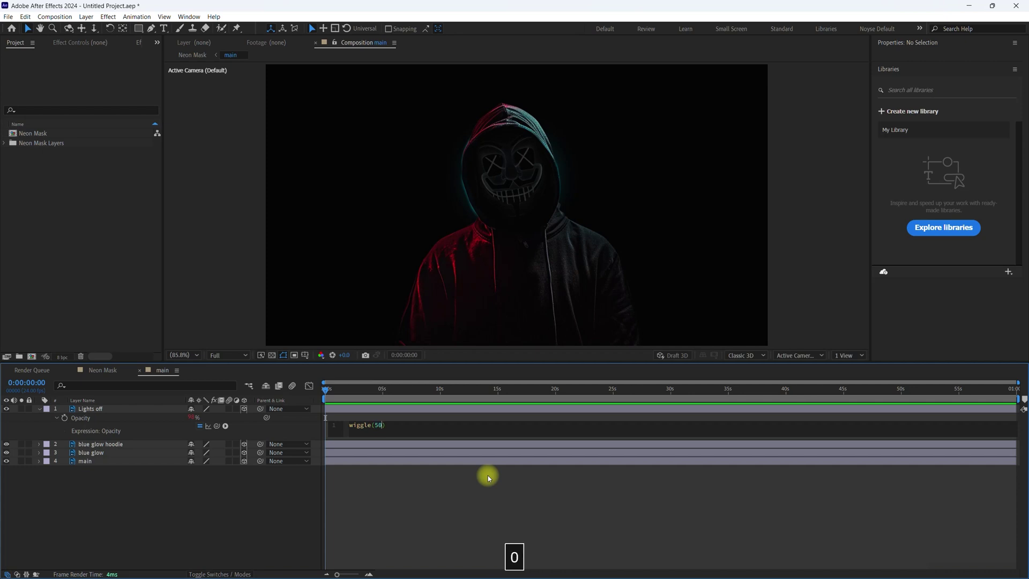
type(",100")
left_click(402, 533)
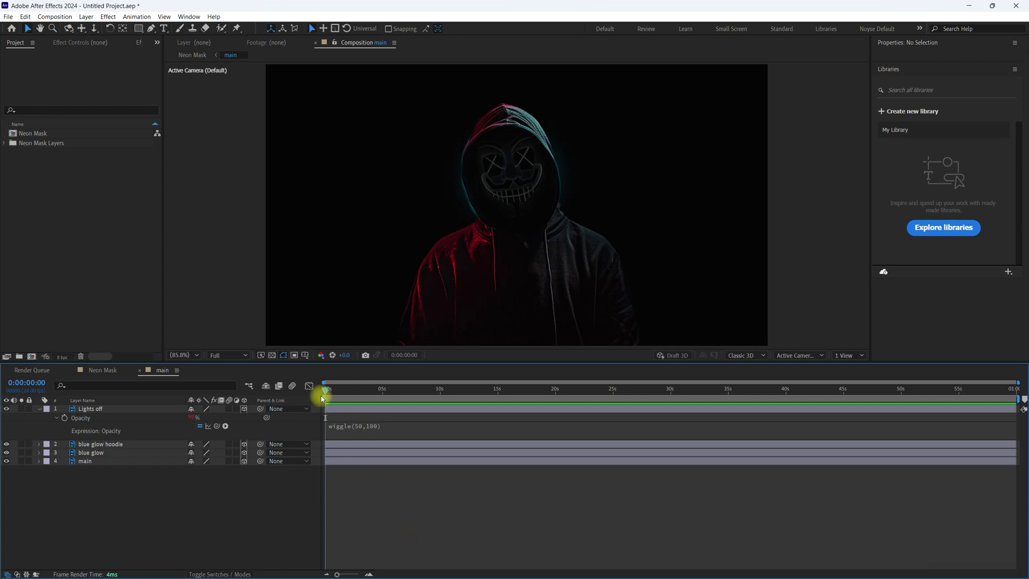
Step: Preview the flickering mask in the main composition and return the playhead to the start
key("space")
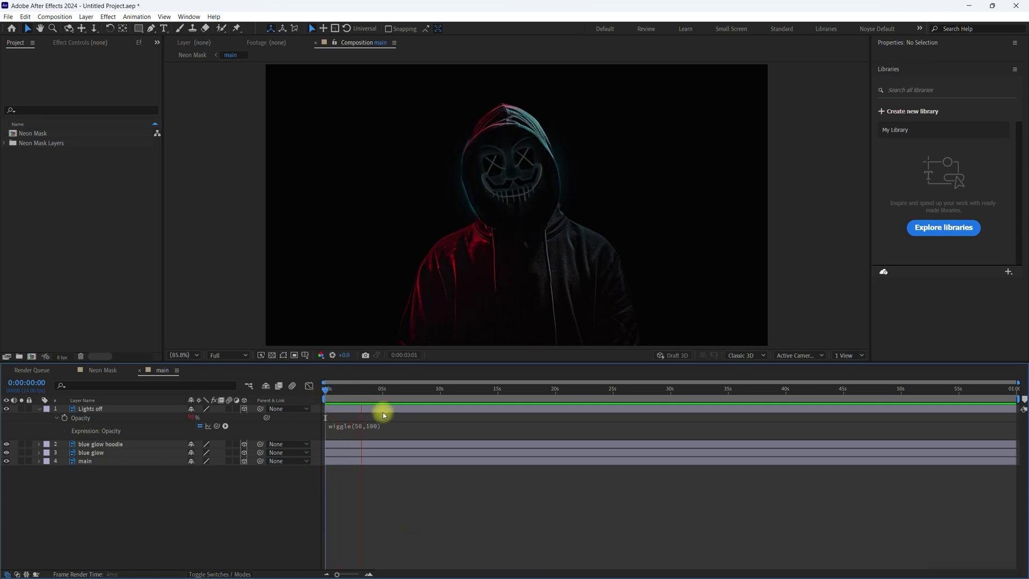
key("space")
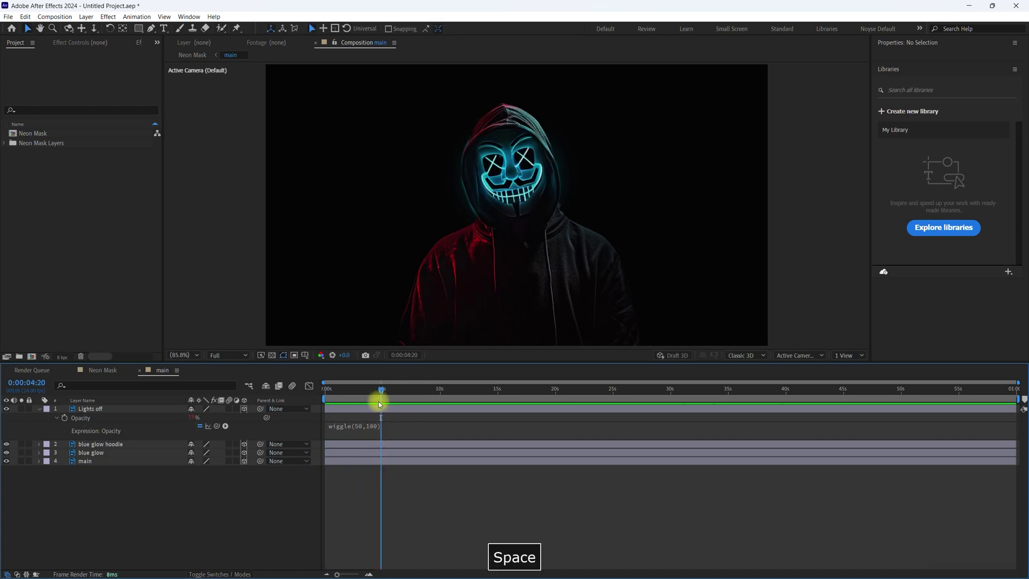
left_click_drag(381, 390, 170, 383)
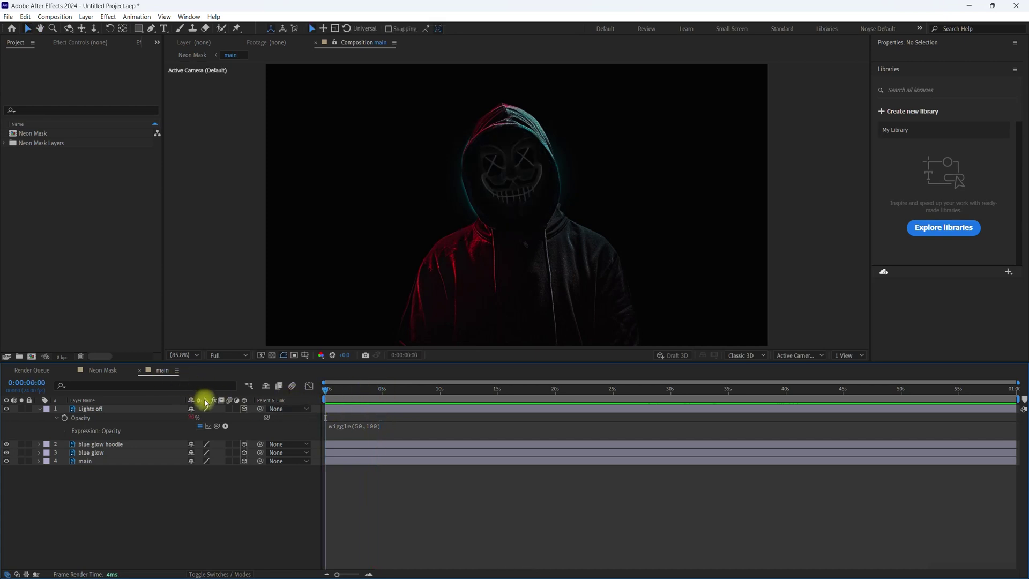
Step: Set the Neon Mask composition's 3D renderer to Classic 3D
left_click(103, 370)
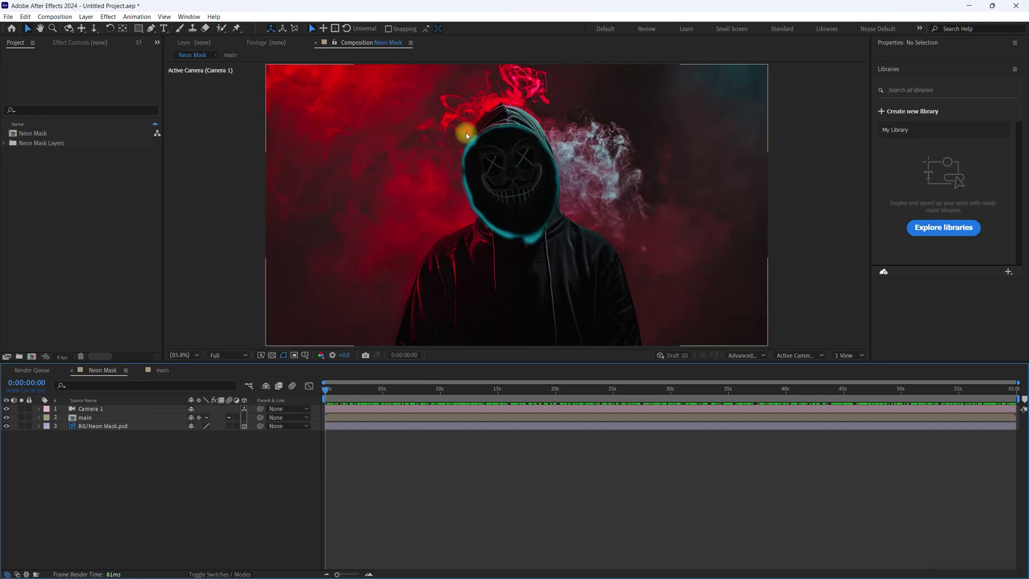
right_click(203, 489)
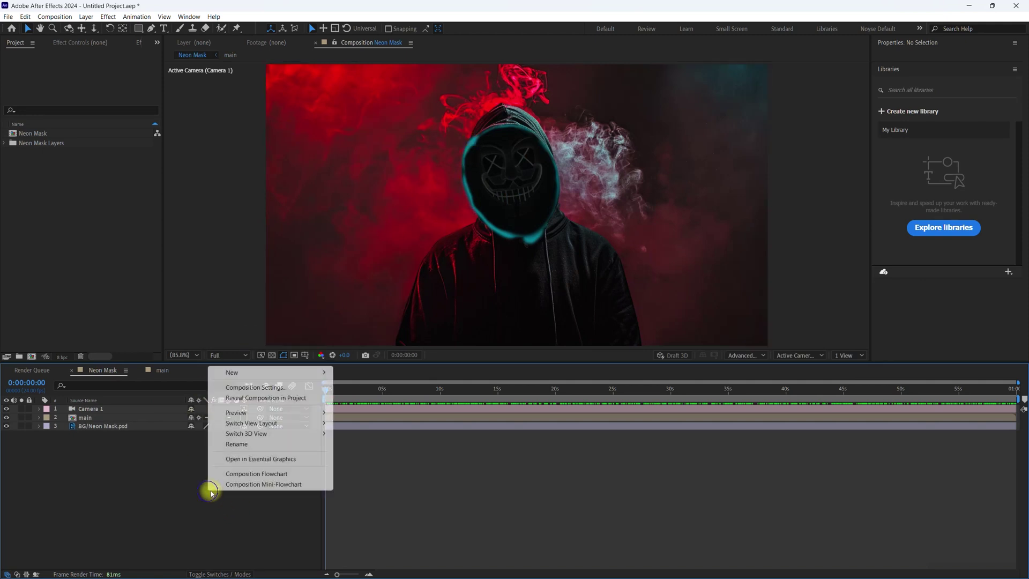
left_click(273, 389)
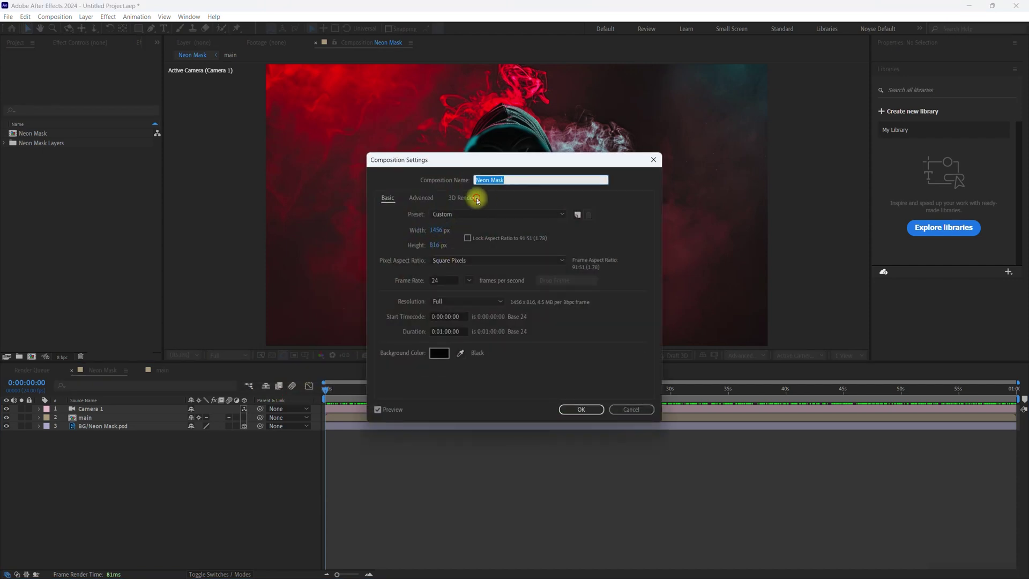
left_click(477, 201)
left_click(459, 237)
left_click(448, 257)
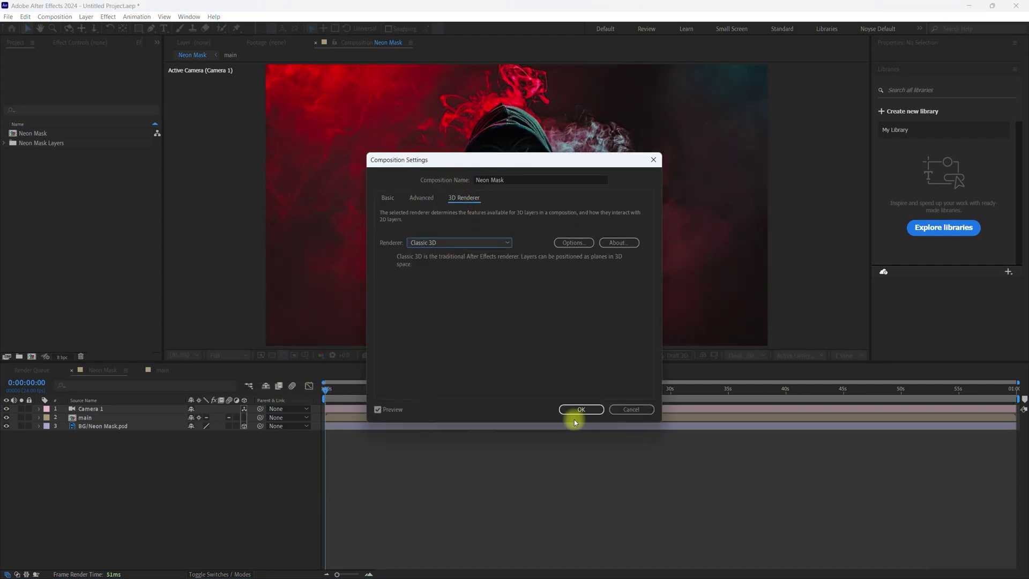
left_click(581, 411)
Step: Scrub and play the start of the Neon Mask composition to check the flicker against the background
left_click_drag(329, 387, 350, 392)
key("space")
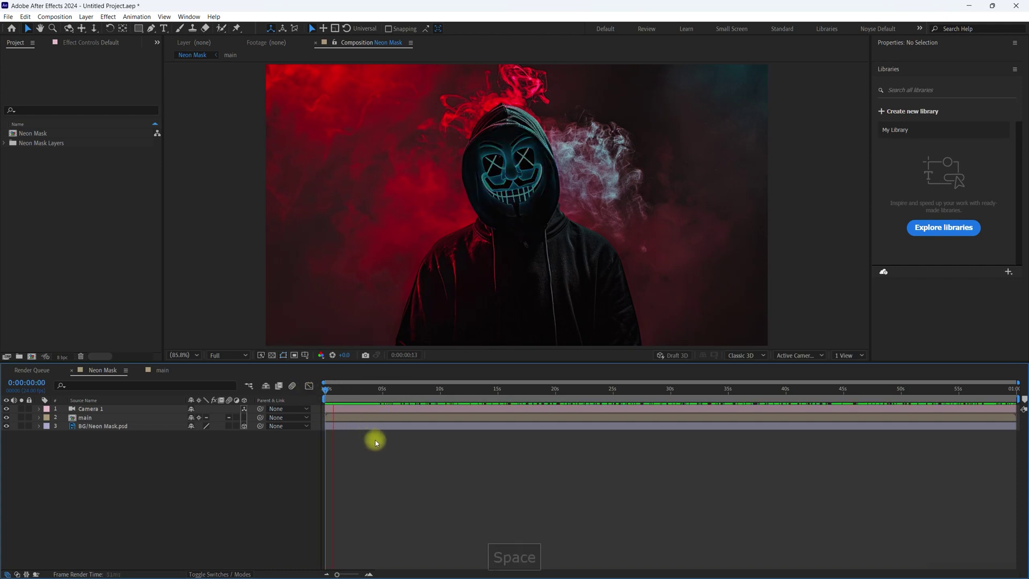
key("space")
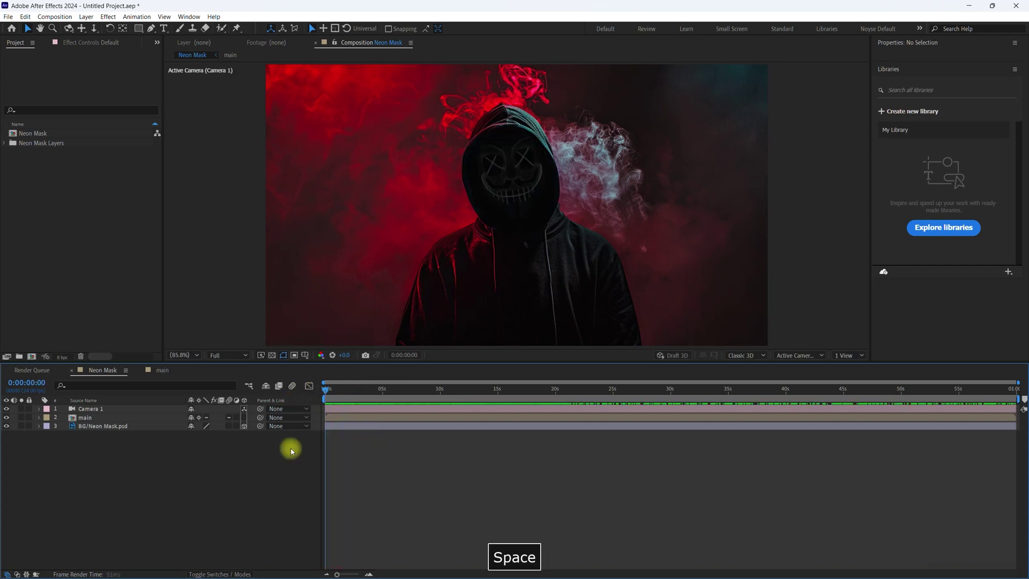
Step: Push the BG/Neon Mask.psd layer back to Z position 1500 and scale it up to 153% to fill the frame
left_click(130, 427)
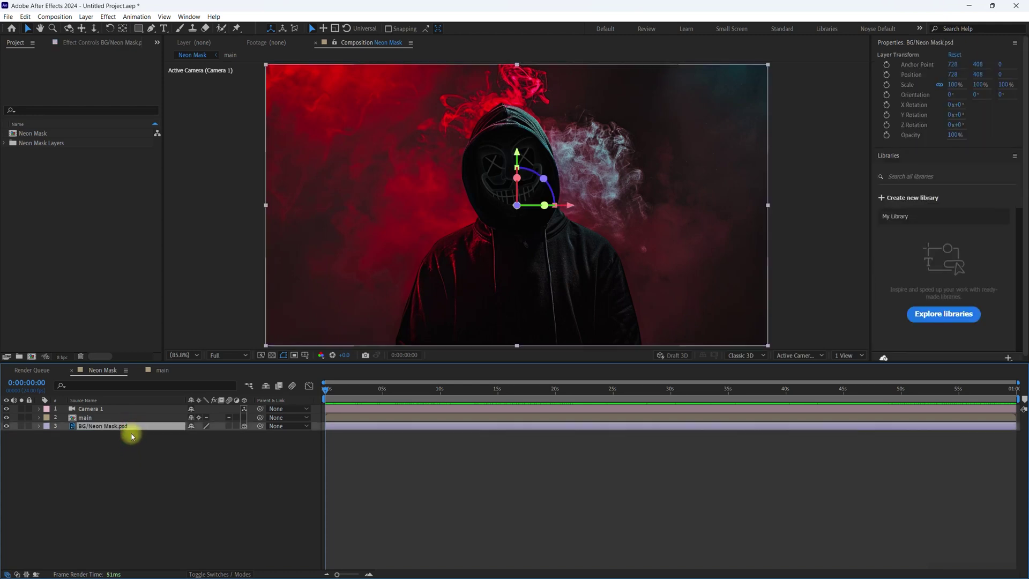
key("p")
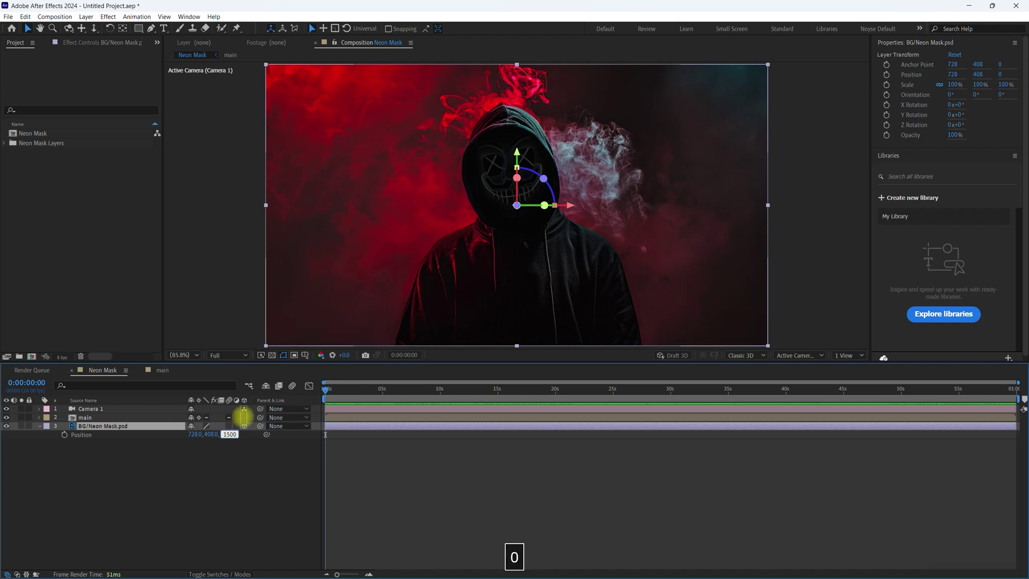
key("Return")
left_click(138, 426)
key("s")
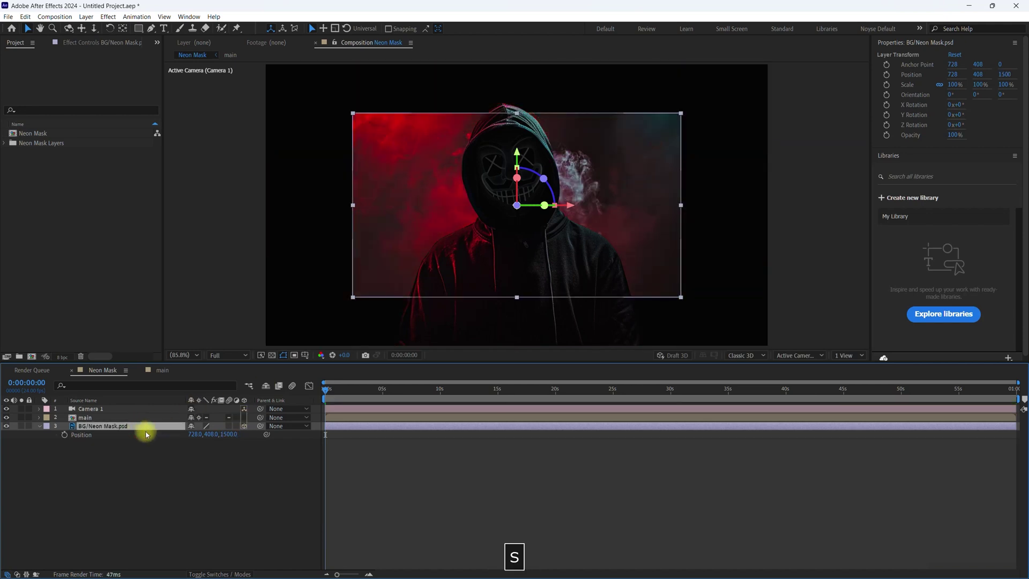
left_click_drag(204, 437, 232, 435)
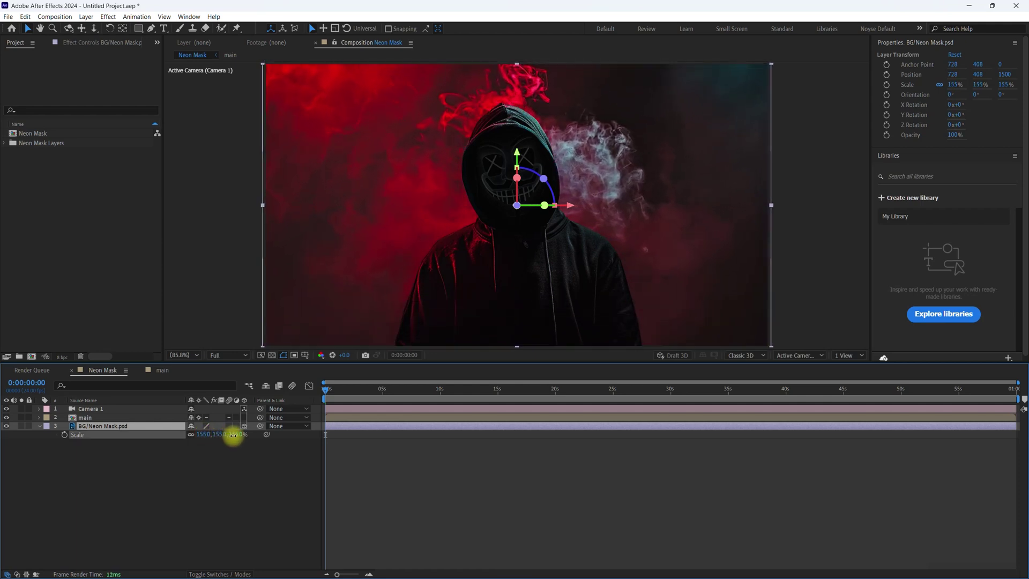
left_click(758, 486)
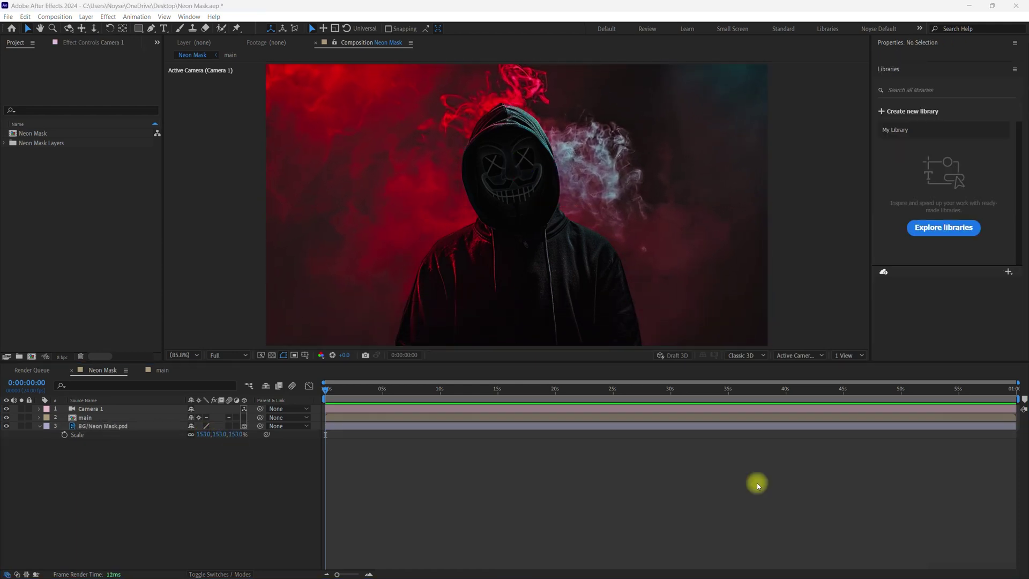
Step: Try panning the camera view across the scene and undo the move
left_click(128, 452)
left_click(84, 35)
left_click_drag(364, 239, 387, 245)
key("ctrl+z")
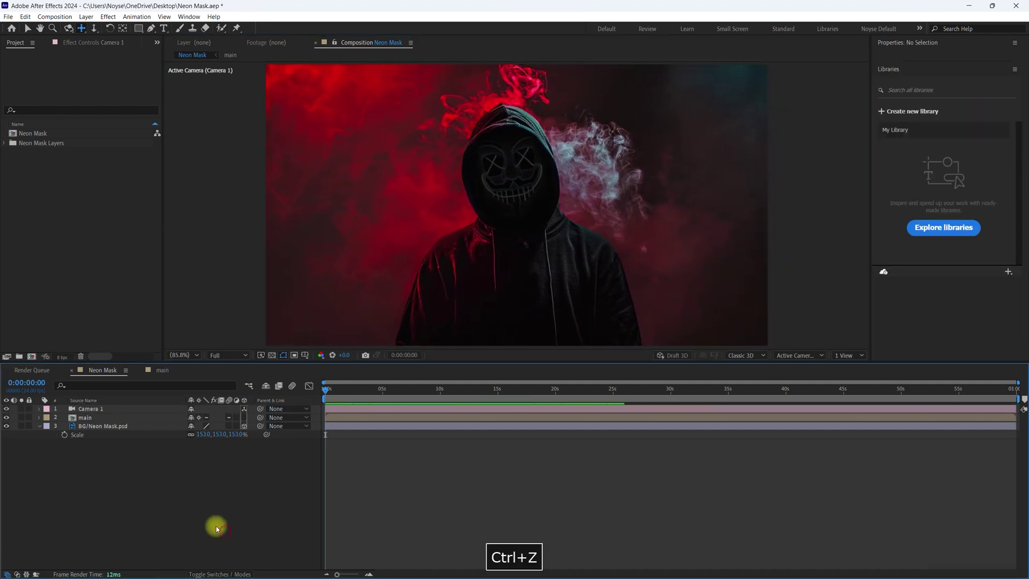
Step: Add starting keyframes at 0:00:00:00 for Camera 1's Point of Interest, Position and Z Rotation
left_click(86, 410)
left_click(38, 409)
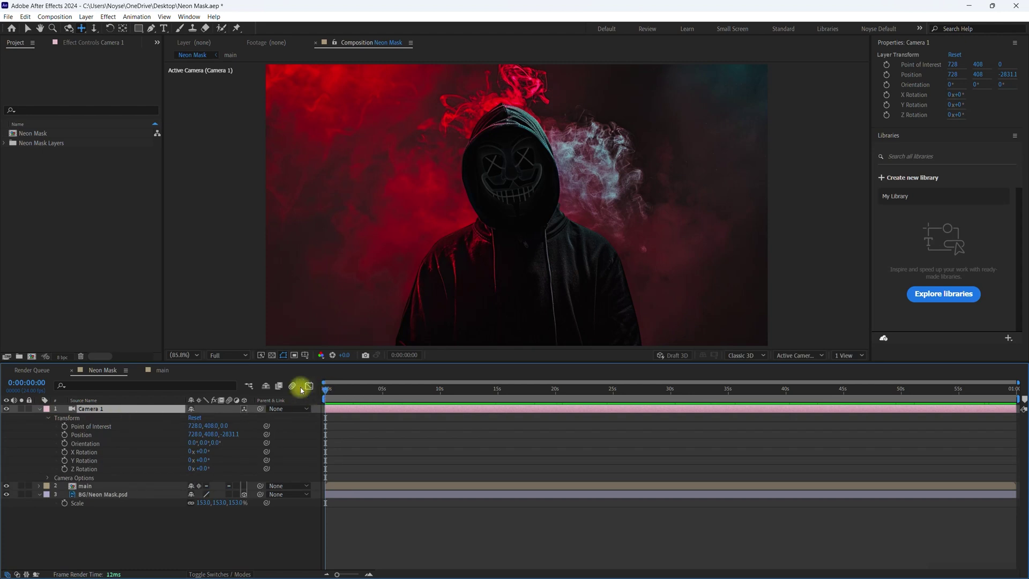
left_click(64, 426)
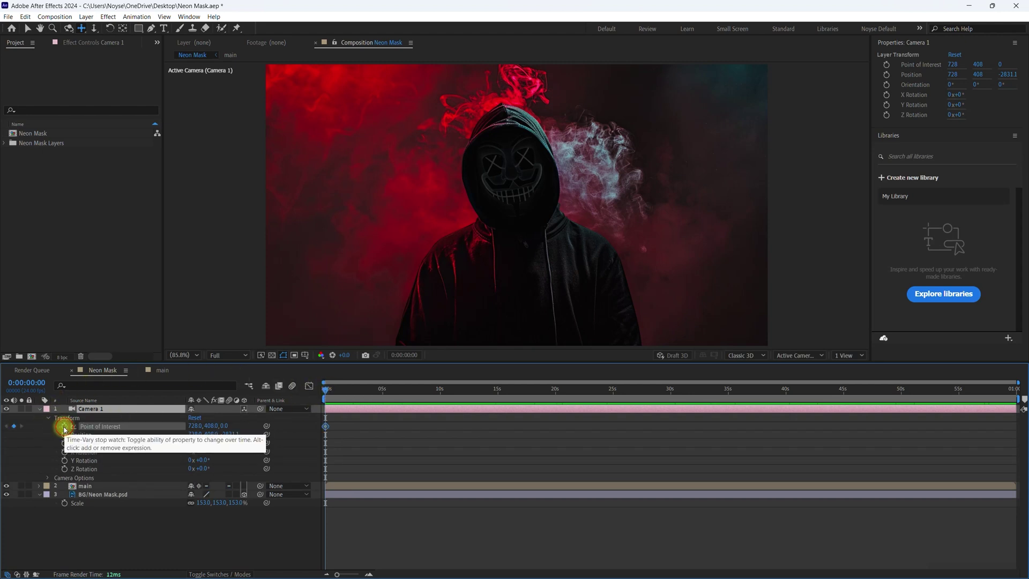
left_click(65, 434)
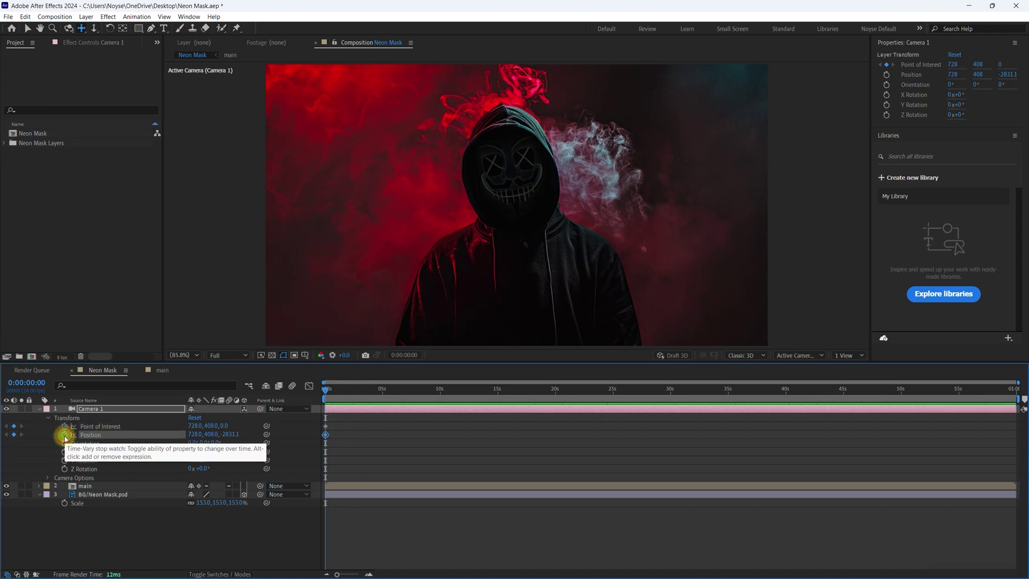
left_click(64, 469)
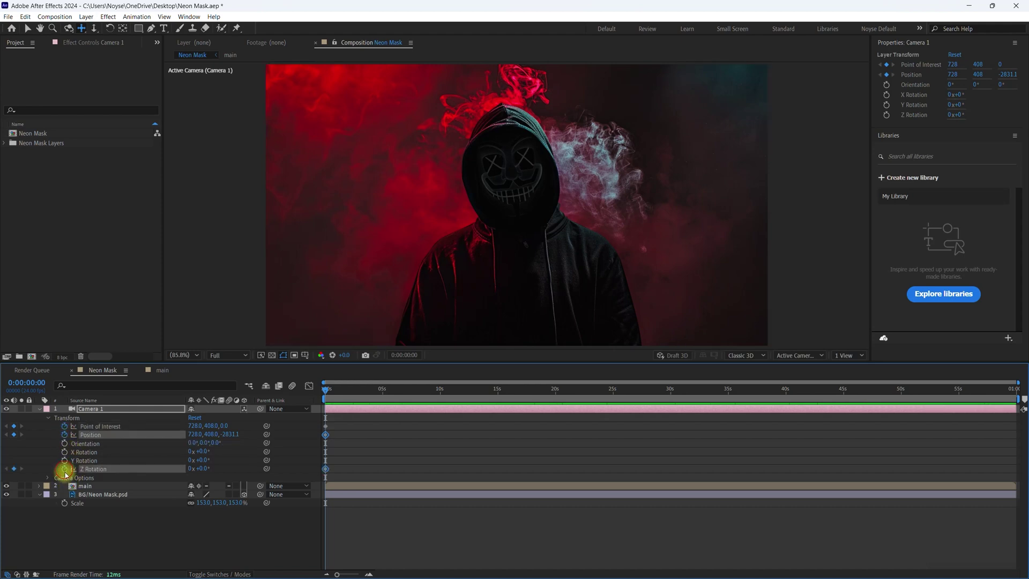
Step: Add keyframes for Camera 1's Point of Interest, Position and Z Rotation at 0:00:09:23
left_click(362, 542)
left_click_drag(327, 391, 441, 386)
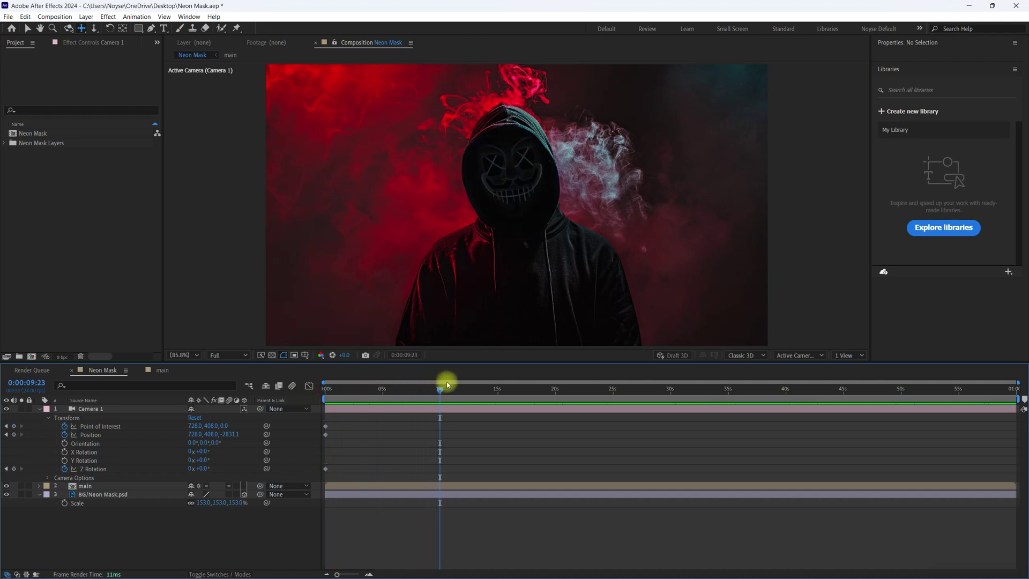
left_click(14, 426)
left_click(14, 434)
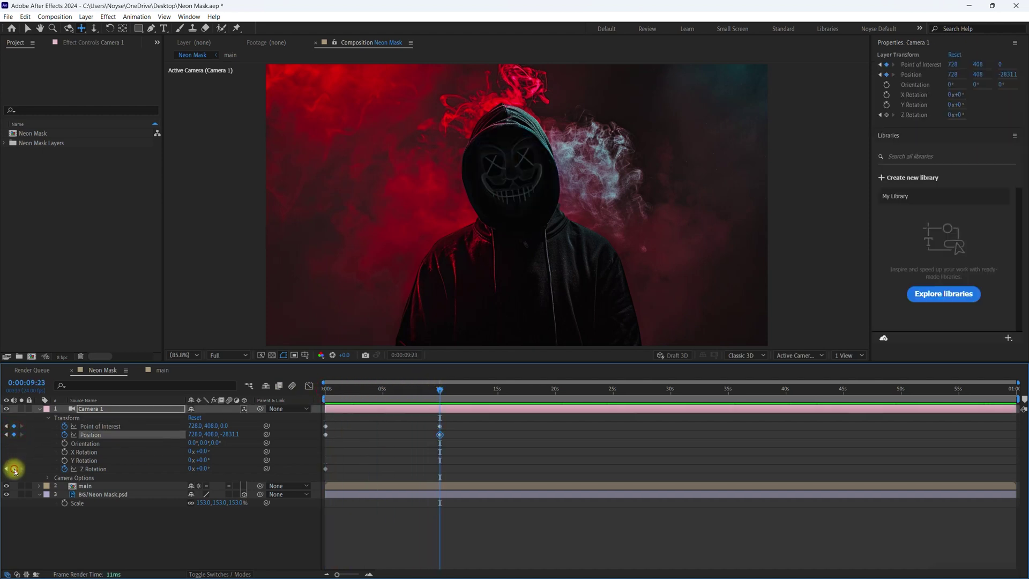
left_click(13, 469)
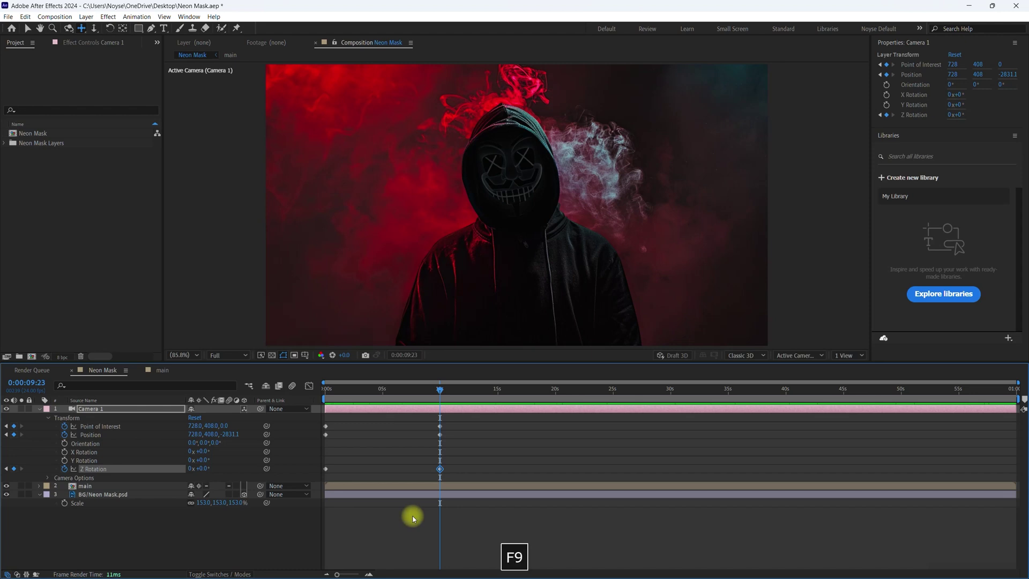
Step: At the first frame, dolly and pan Camera 1 into the red smoke beside the figure, Position about 267, 403, -817
left_click_drag(374, 388, 317, 390)
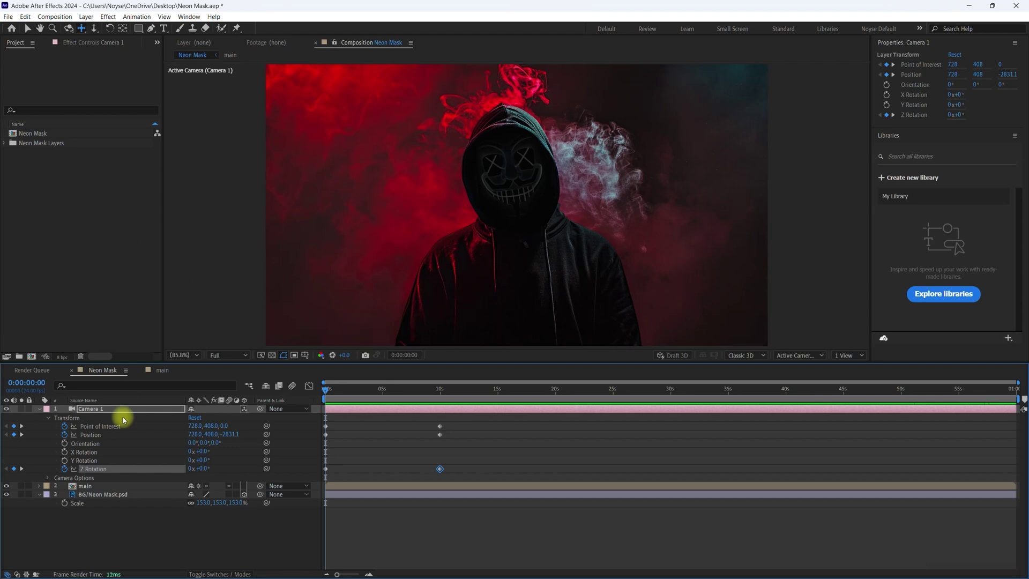
left_click(95, 63)
left_click(94, 31)
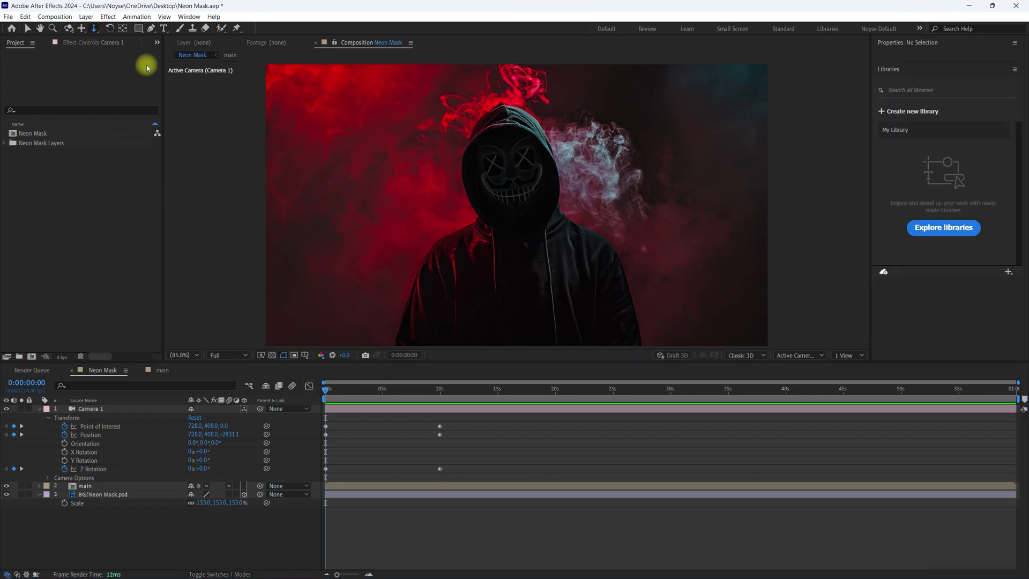
left_click_drag(390, 216, 364, 150)
left_click(81, 28)
left_click_drag(407, 225, 491, 251)
key("F2")
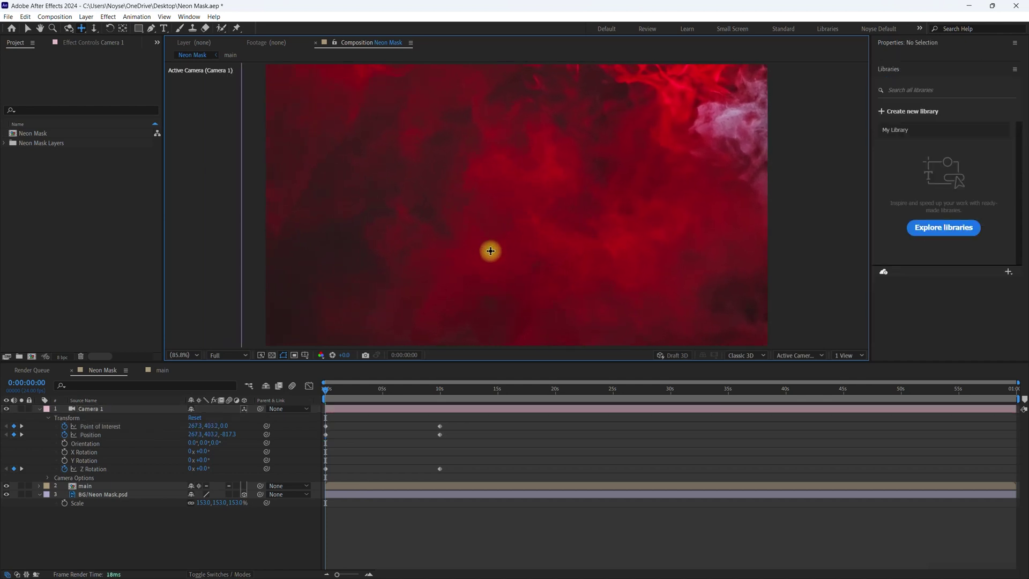
Step: Rotate Camera 1 to 17° on Z and reframe the first frame closer on the smoke, Position about 410, 310, -543
left_click_drag(205, 468, 216, 472)
left_click(94, 28)
left_click_drag(418, 252, 425, 183)
left_click_drag(327, 392, 306, 411)
left_click(82, 28)
left_click_drag(622, 217, 658, 238)
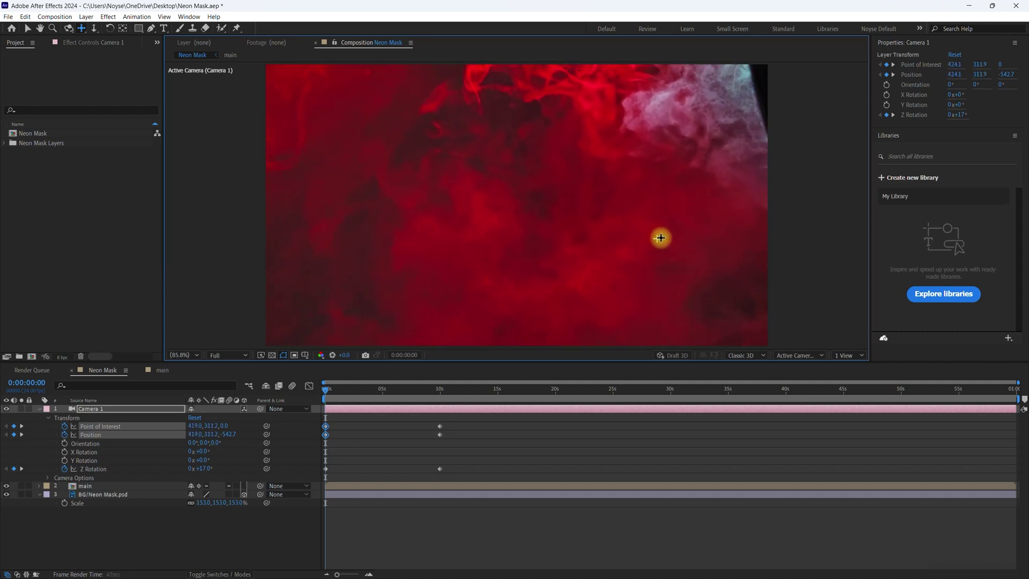
mouse_move(329, 391)
left_mouse_down()
mouse_move(341, 391)
mouse_move(319, 391)
left_mouse_up()
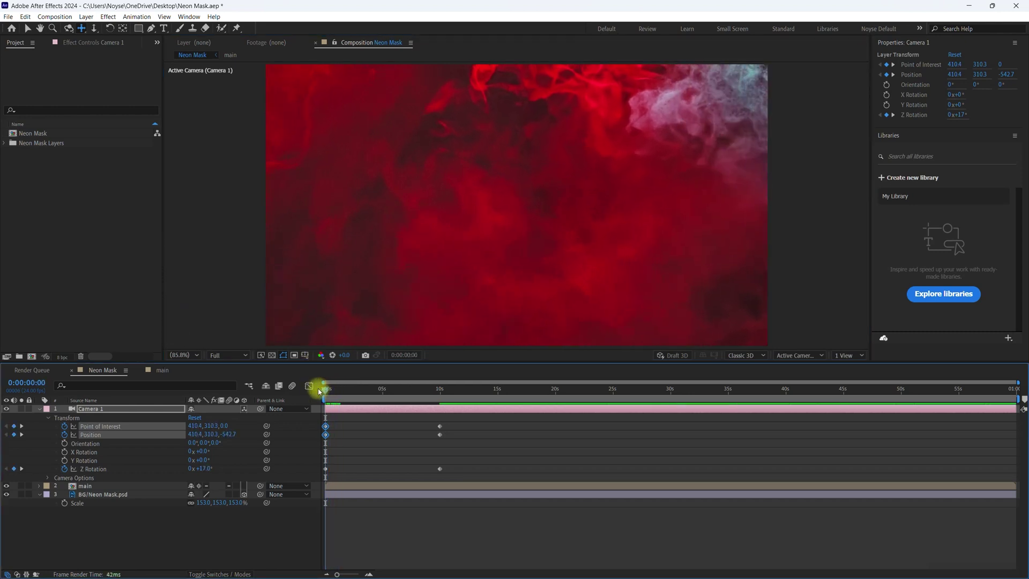
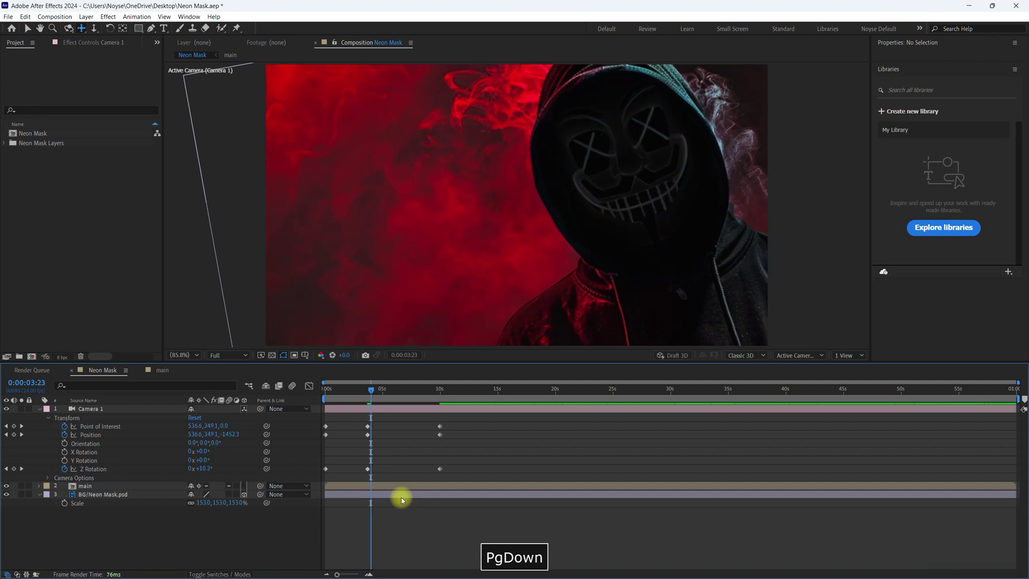
Step: Move Camera 1's ending keyframes from the ten-second mark to 0:00:03:23 and scrub past them
key("equal")
left_click_drag(631, 423, 372, 467)
key("equal")
key("equal")
left_click(407, 530)
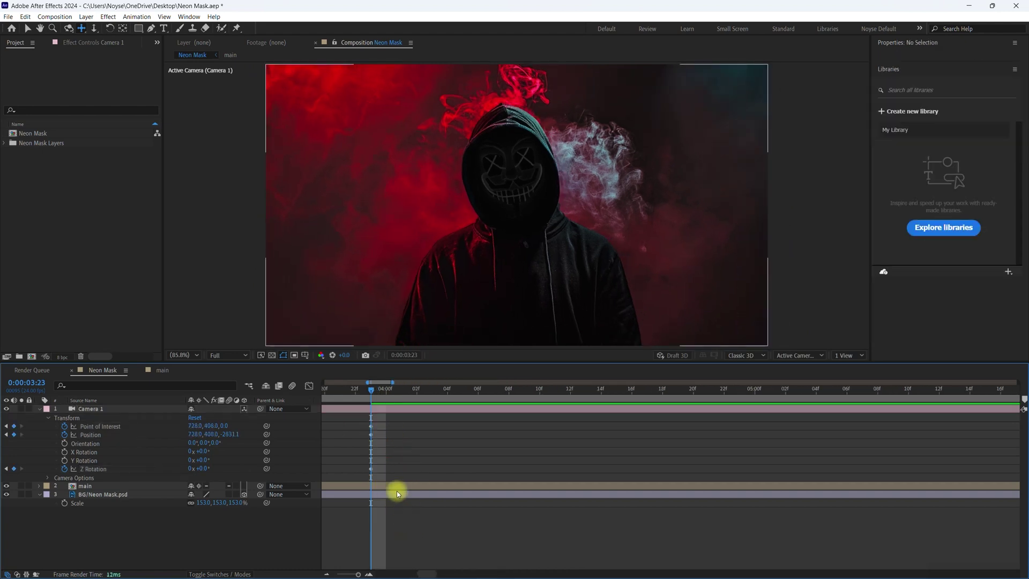
key("minus")
key("minus")
key("minus")
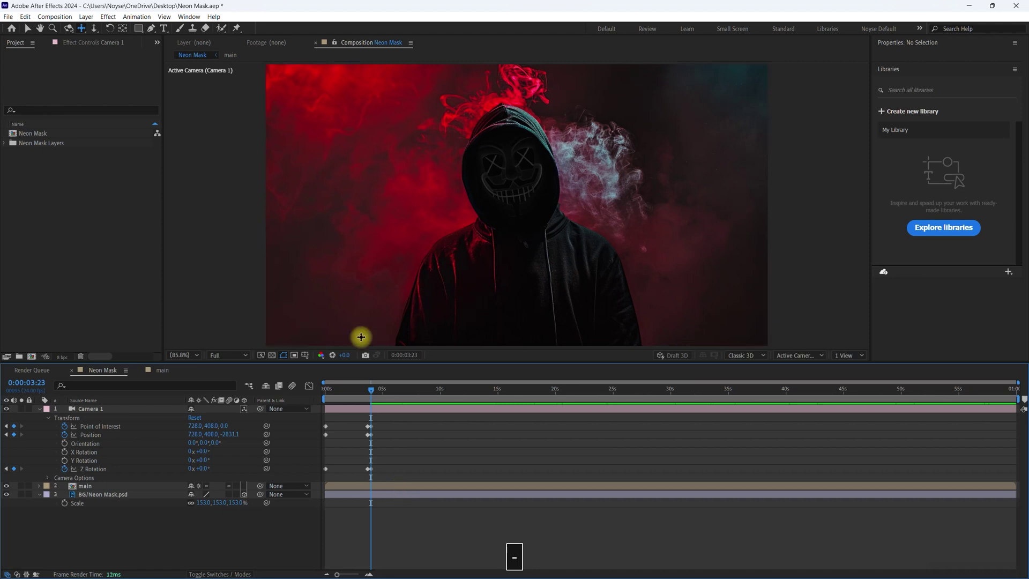
mouse_move(371, 391)
left_mouse_down()
mouse_move(315, 392)
mouse_move(378, 408)
left_mouse_up()
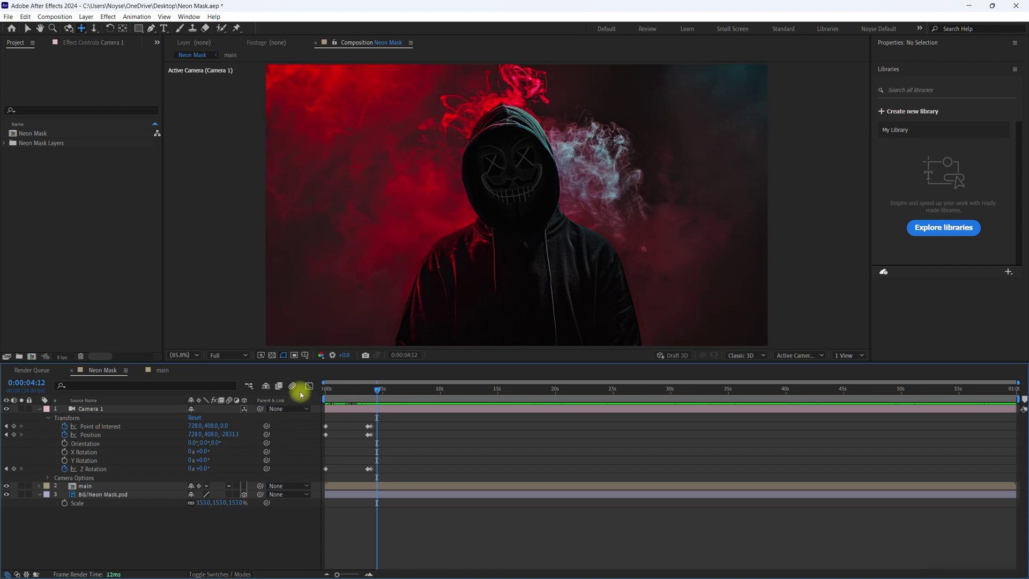
Step: Enable motion blur for the composition, the BG/Neon Mask.psd layer and all layers inside the main composition
left_click(293, 386)
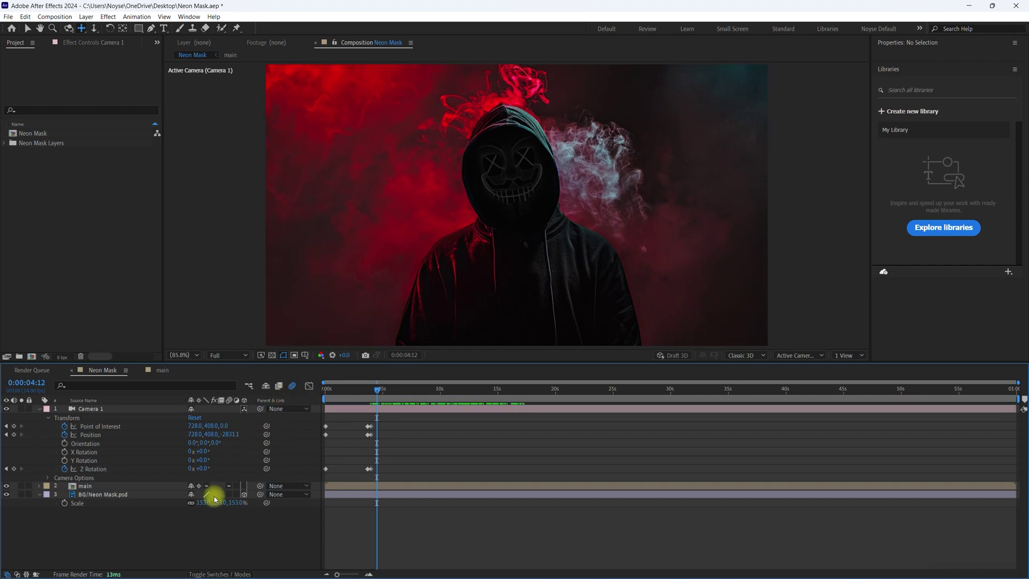
left_click(47, 414)
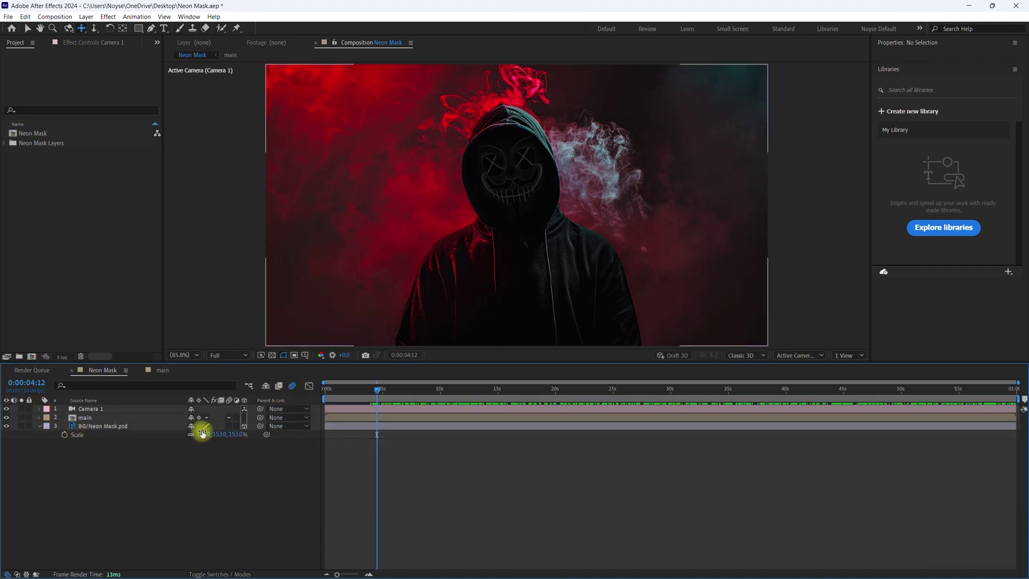
left_click(229, 426)
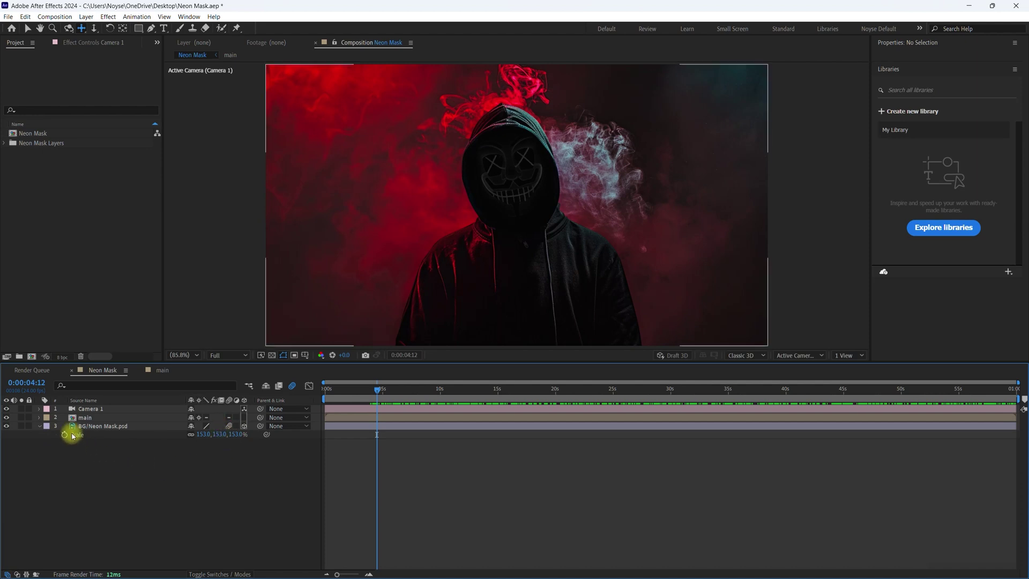
double_click(73, 420)
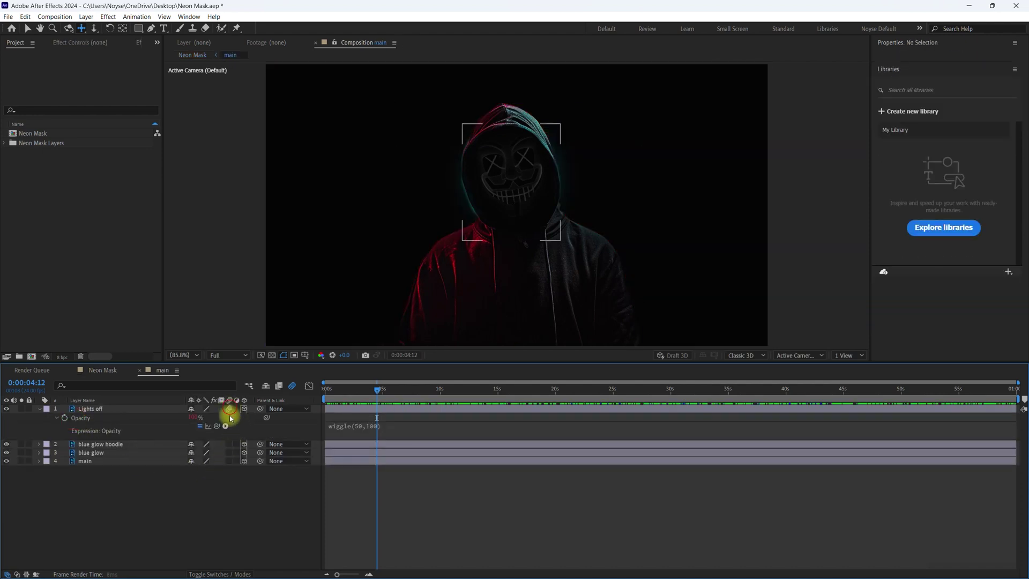
left_click_drag(231, 455, 230, 465)
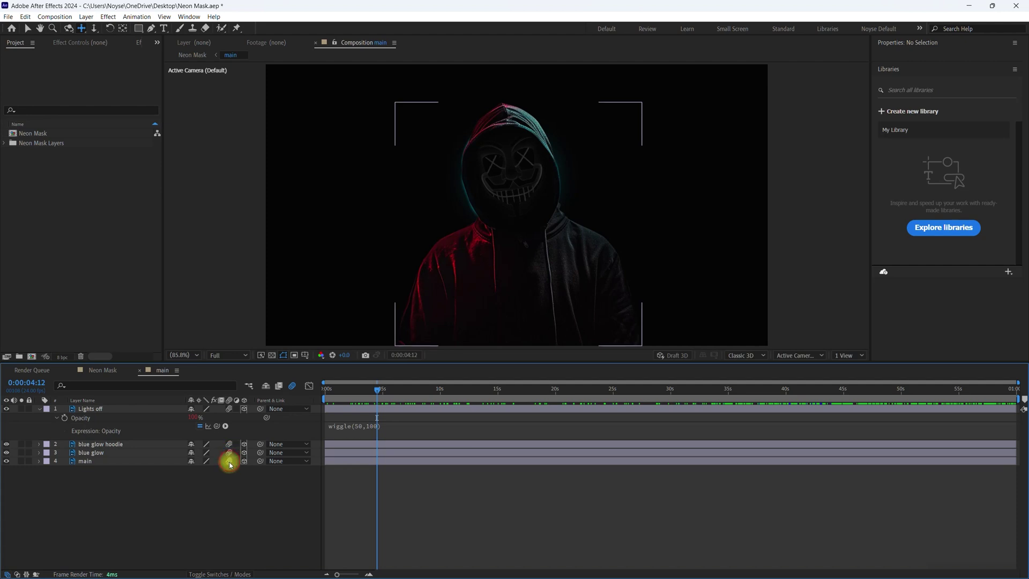
left_click(107, 374)
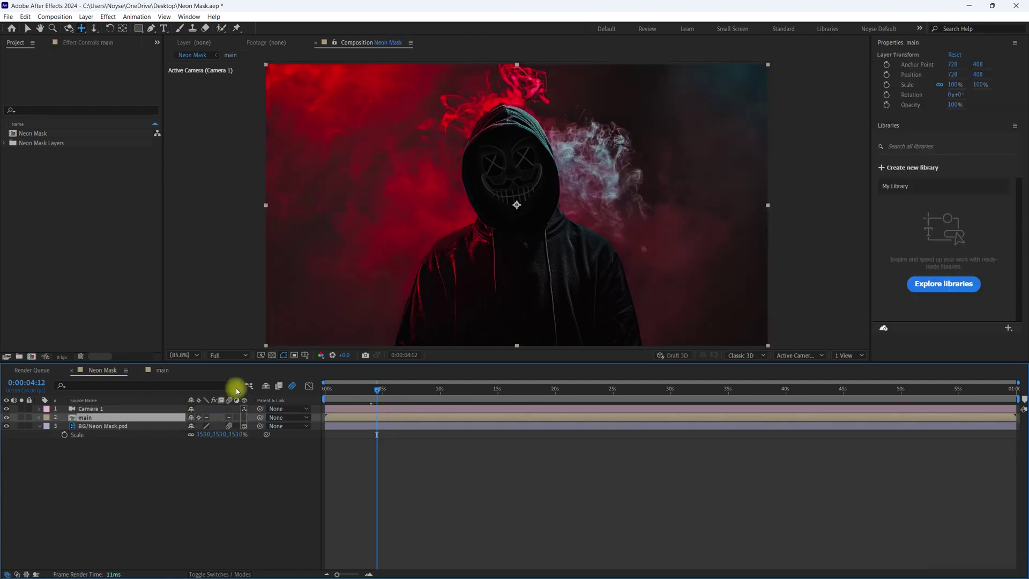
Step: Reveal Camera 1's keyframed properties, scrub to 0:00:04:08 and save the project
left_click(360, 407)
key("u")
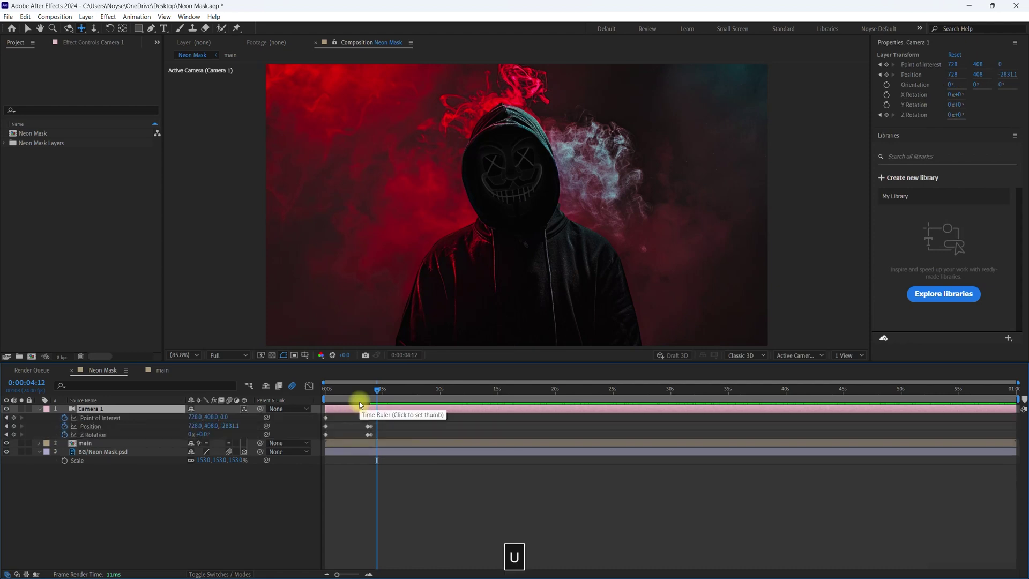
mouse_move(375, 388)
left_mouse_down()
mouse_move(361, 391)
mouse_move(377, 398)
left_mouse_up()
key("ctrl+s")
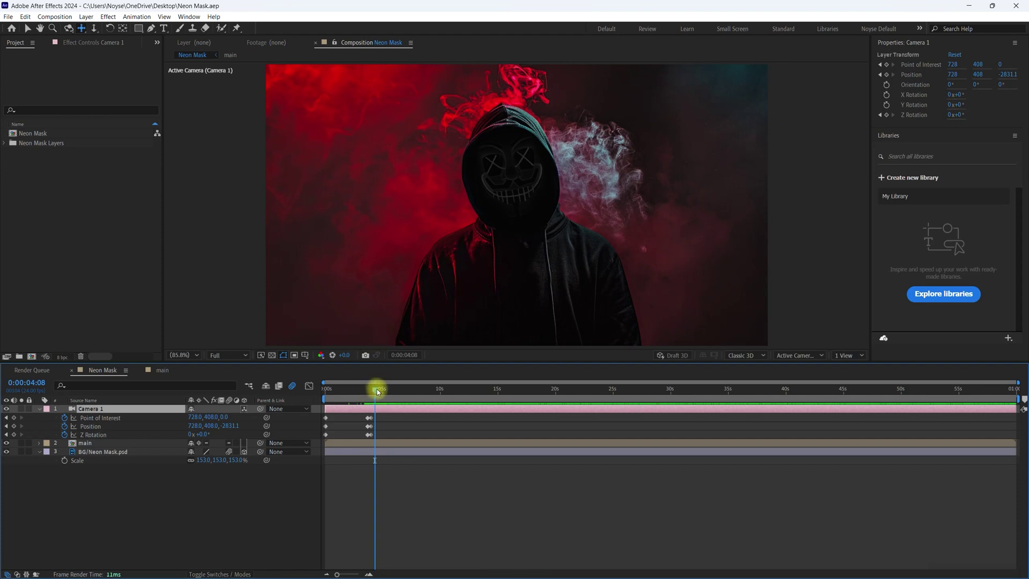
Step: Add a Position keyframe for Camera 1 at 0:00:09:22 with a slight forward drift along Z
left_click_drag(318, 403, 441, 406)
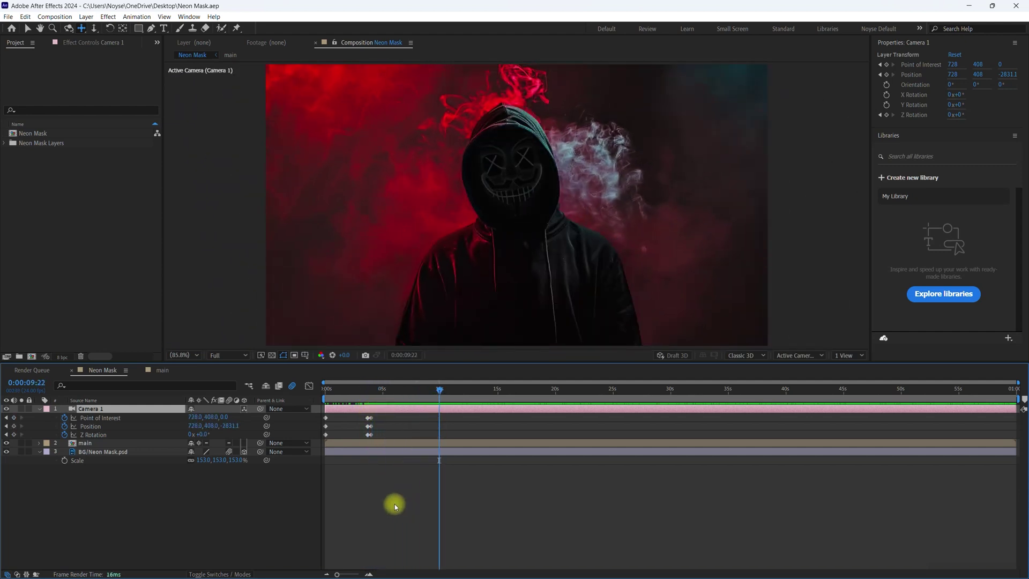
left_click_drag(235, 426, 439, 478)
left_click(418, 549)
Step: Preview the camera move from the first frame and scrub through its opening second
left_click_drag(440, 391, 326, 396)
key("space")
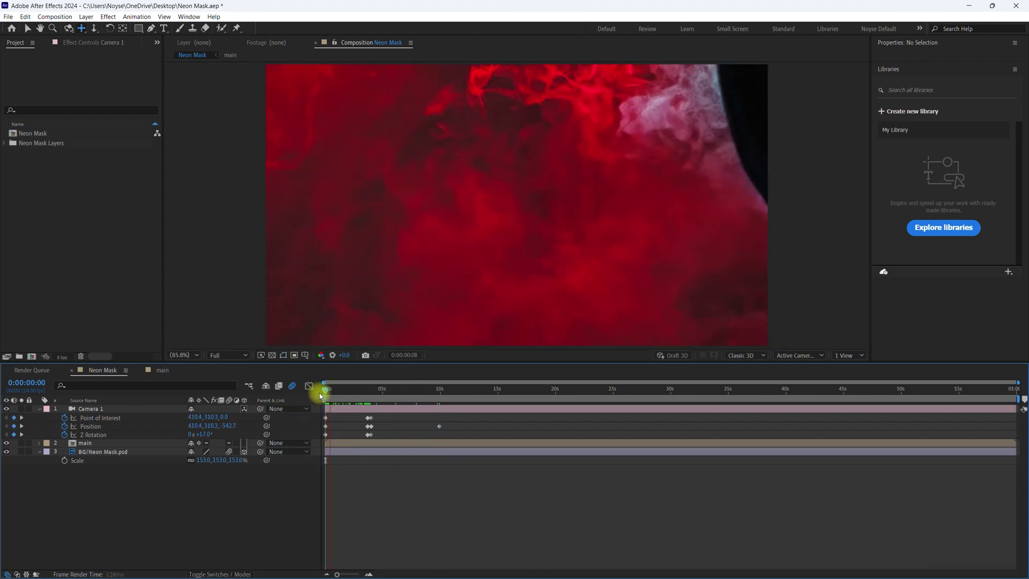
key("space")
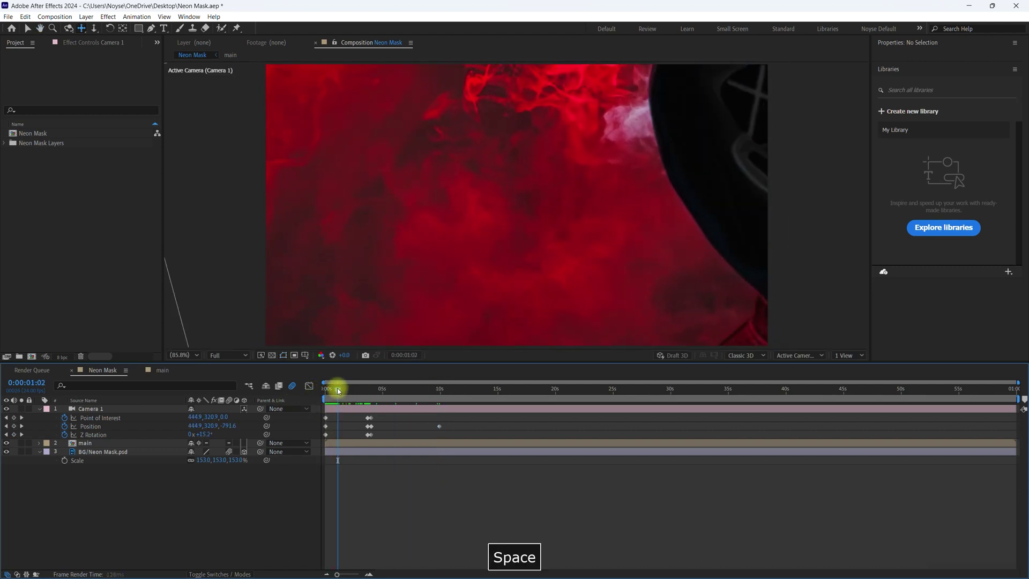
mouse_move(337, 391)
left_mouse_down()
mouse_move(450, 398)
mouse_move(340, 398)
left_mouse_up()
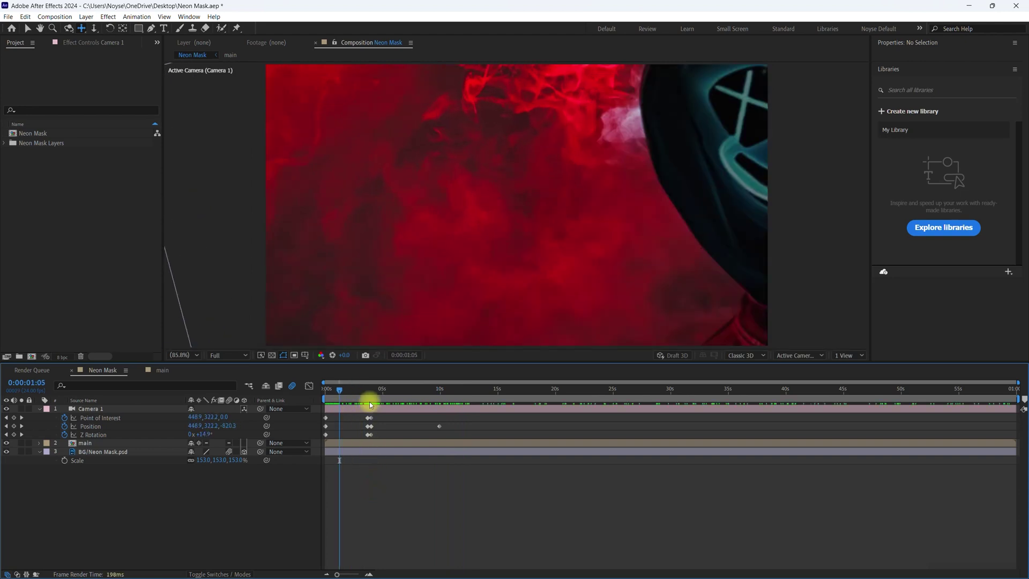
Step: Apply Easy Ease In to Camera 1's Point of Interest, Position and Z Rotation keyframes at 0:00:03:23
key("equal")
left_click_drag(588, 419, 575, 406)
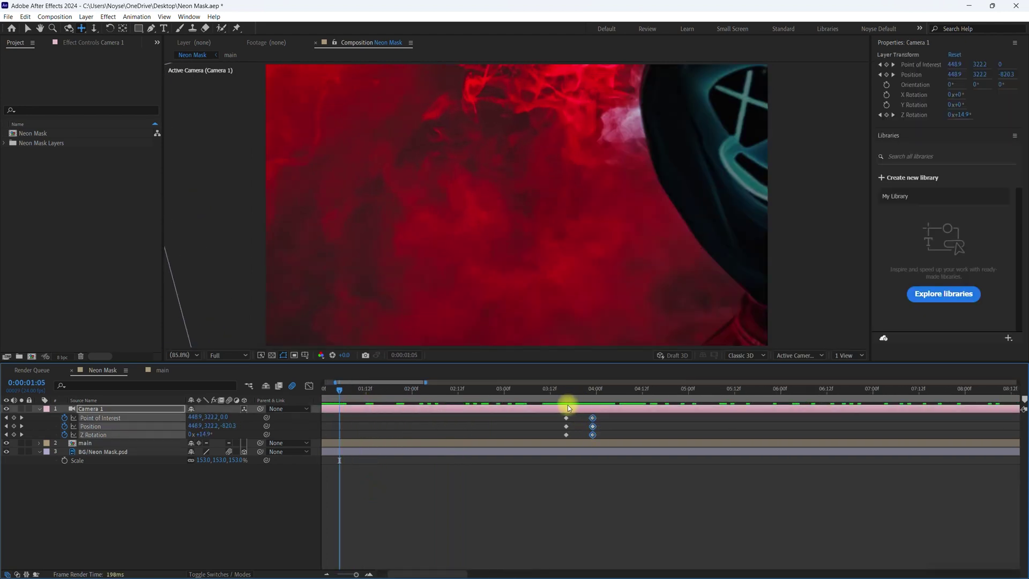
right_click(592, 436)
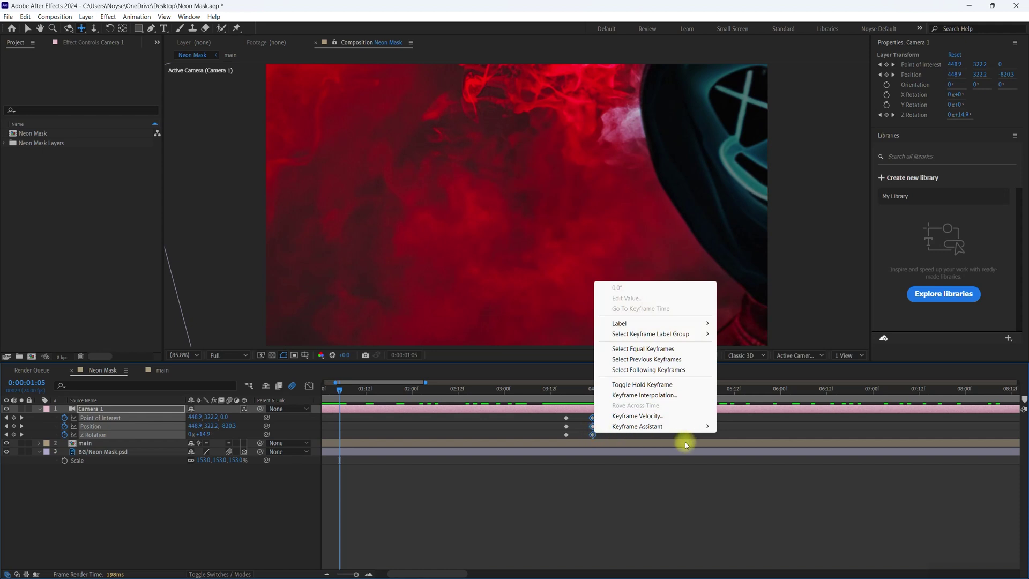
mouse_move(685, 433)
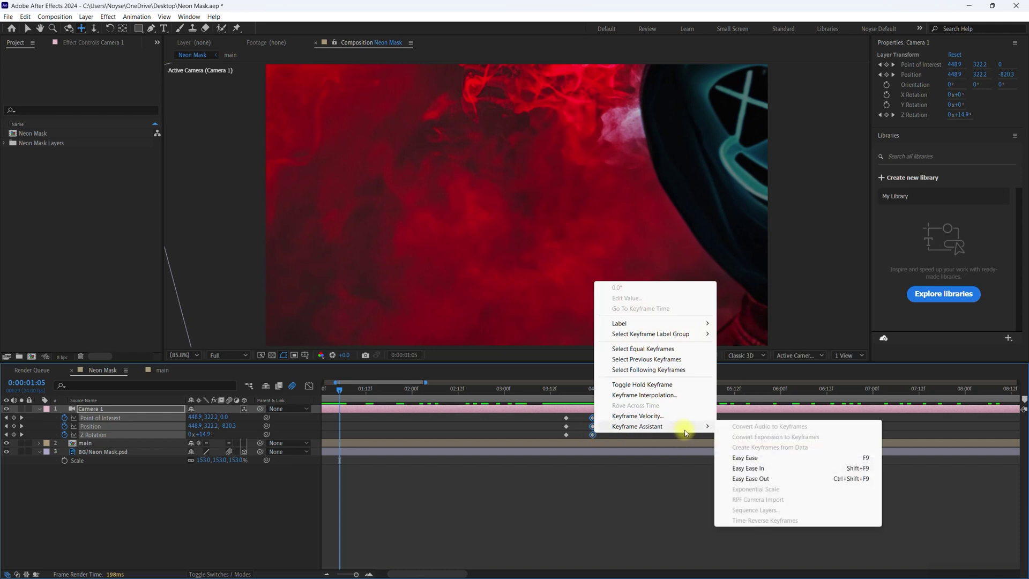
left_click(772, 472)
left_click(725, 479)
Step: Scrub through the eased camera move to 0:00:04:08 and save the project
left_click_drag(339, 391, 624, 389)
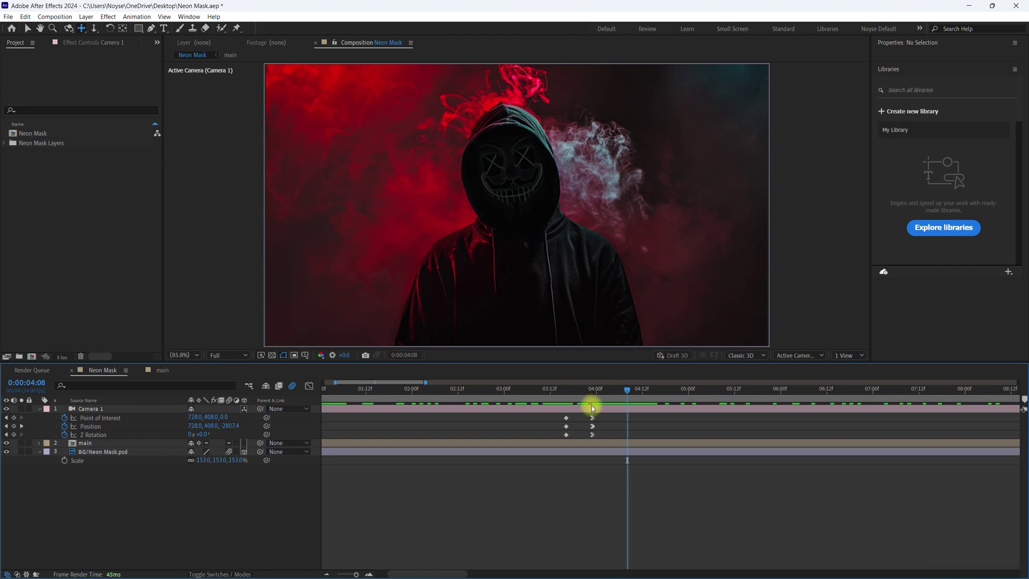
key("ctrl+s")
key("F9")
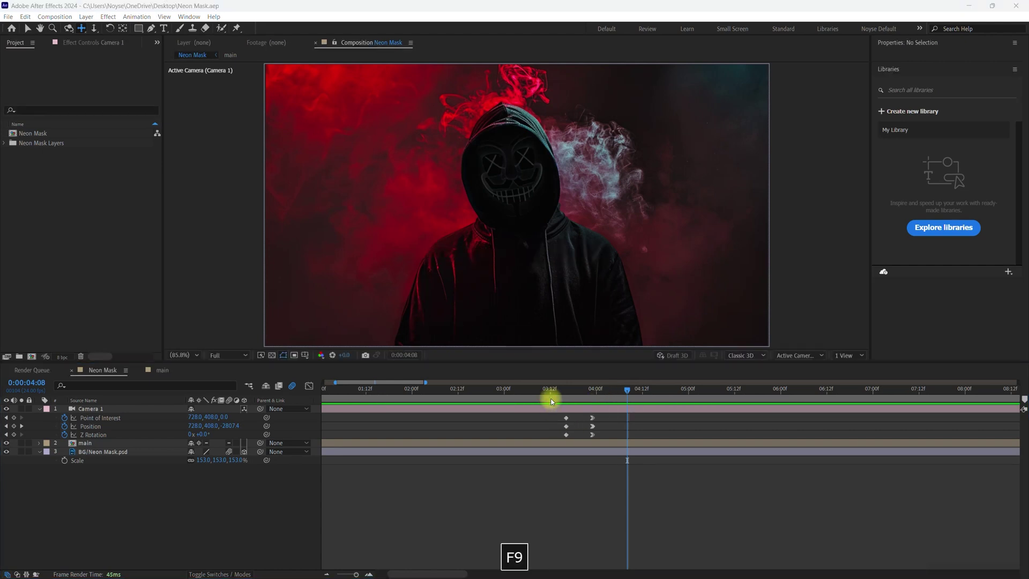